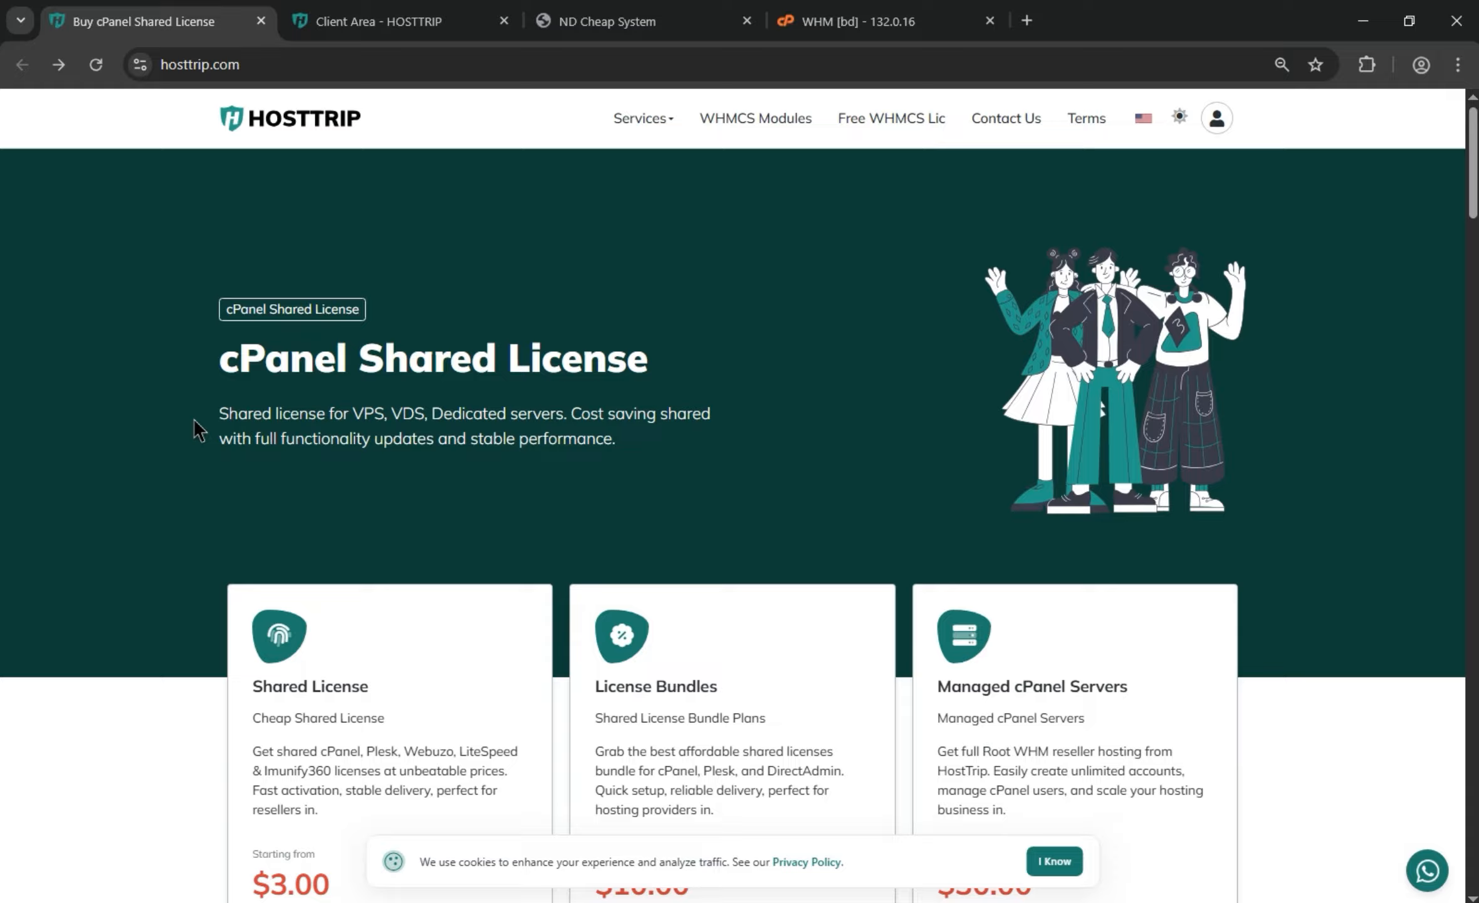
- Open the Shared License plans and review the cPanel price and the JetBackup V5 offer
scroll(350, 439, down, 5)
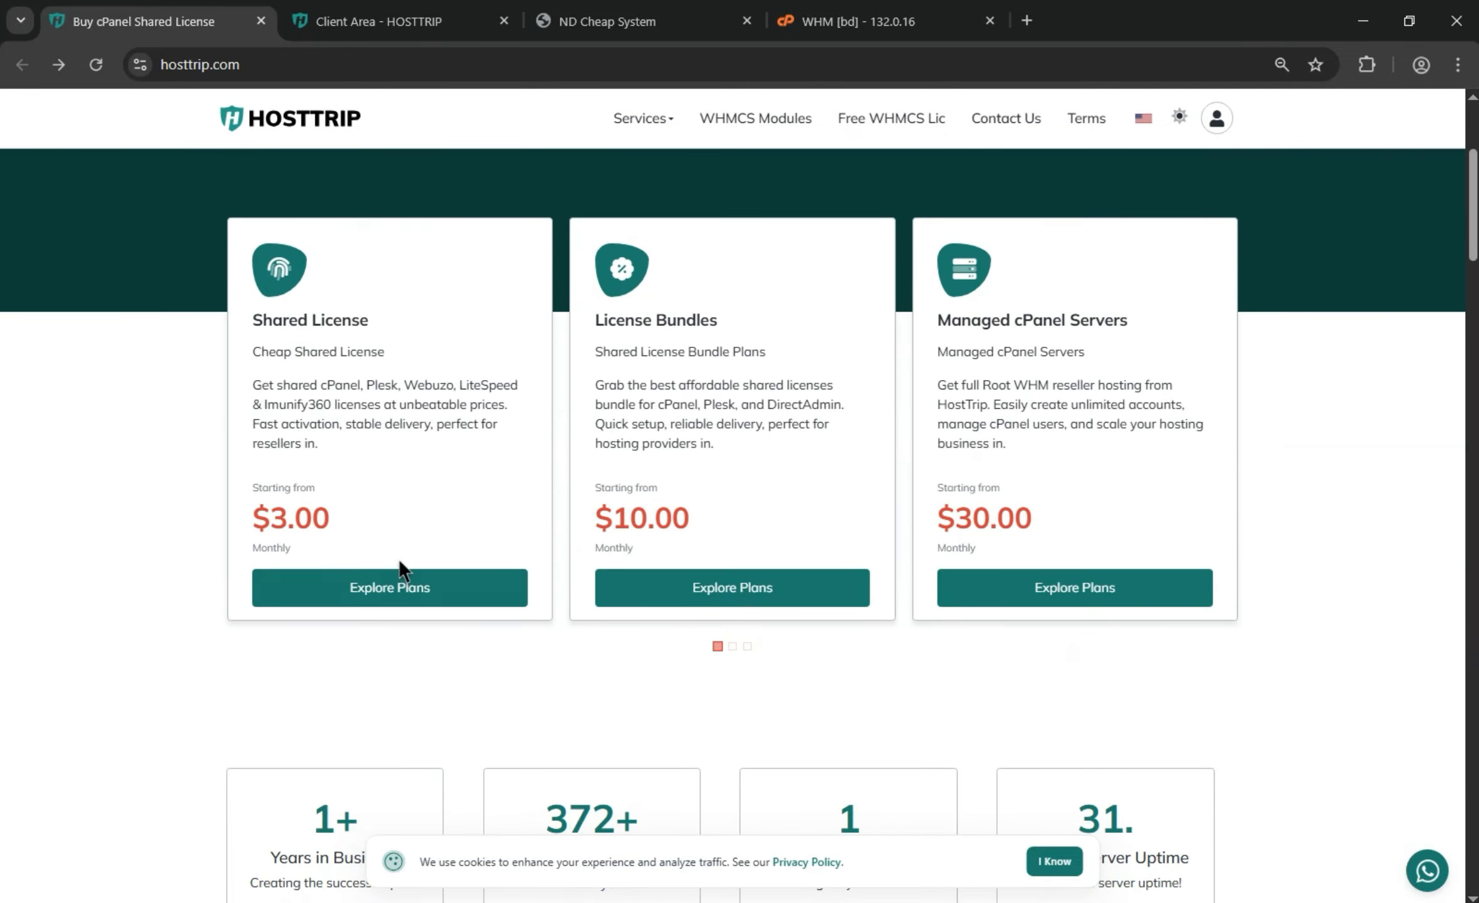
click(357, 584)
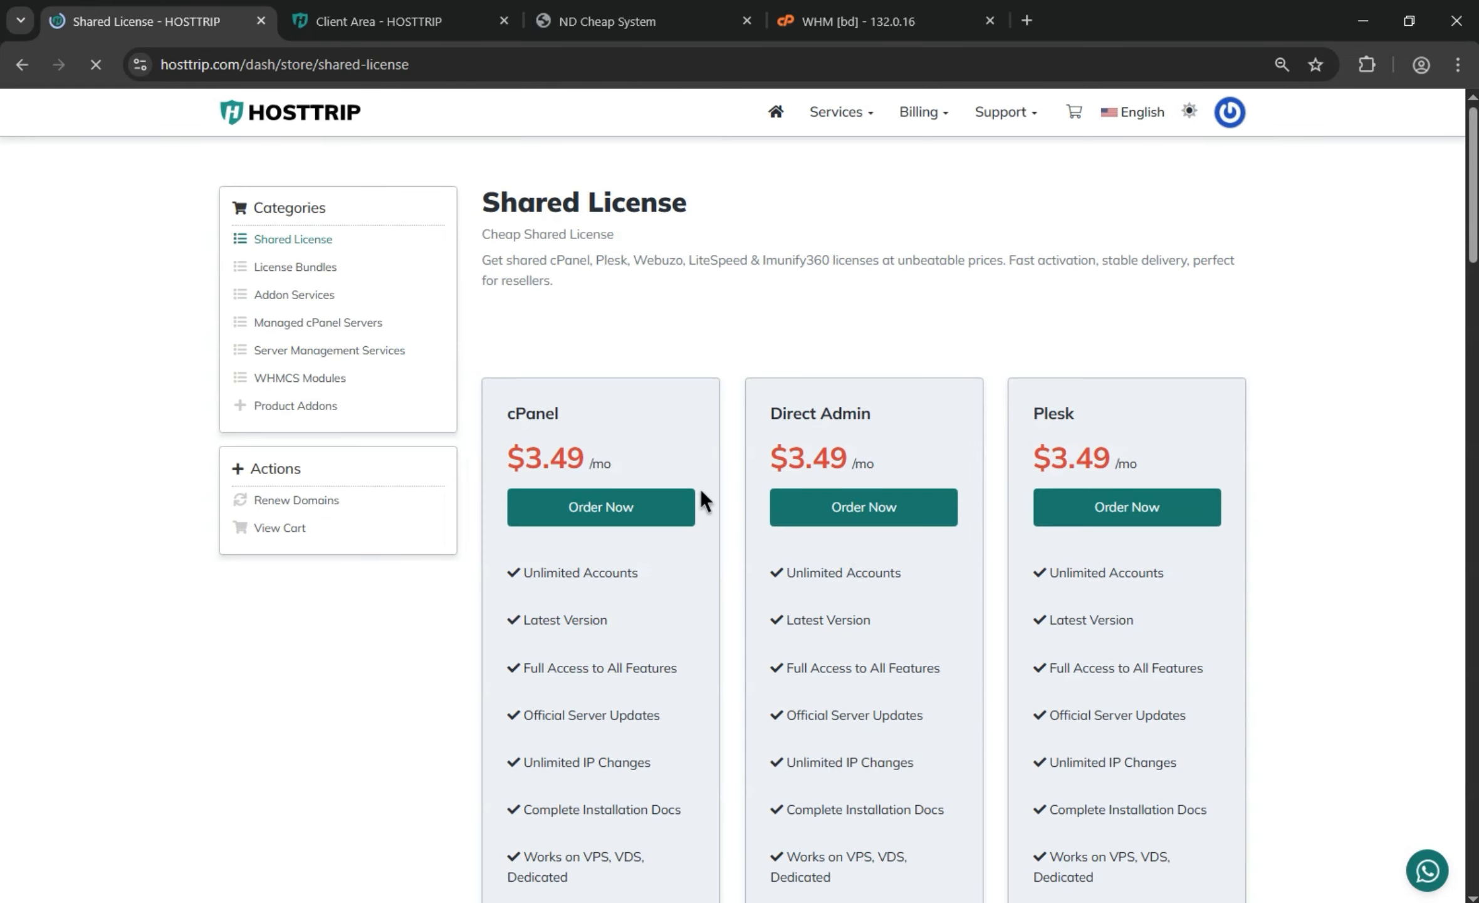
double_click(533, 408)
click(588, 456)
scroll(519, 802, down, 5)
scroll(558, 771, down, 3)
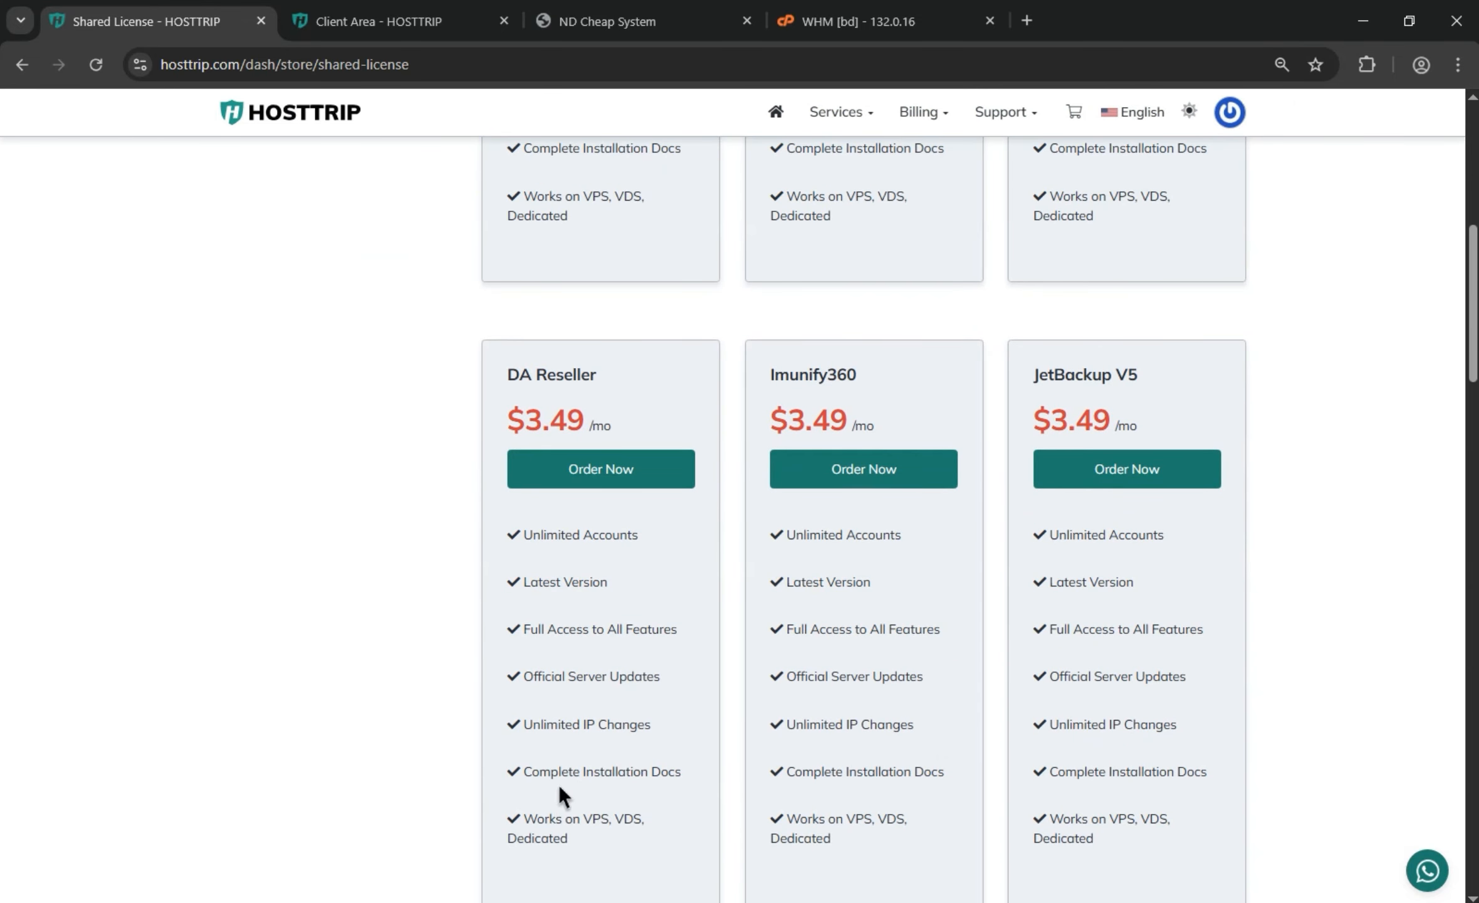
double_click(1097, 380)
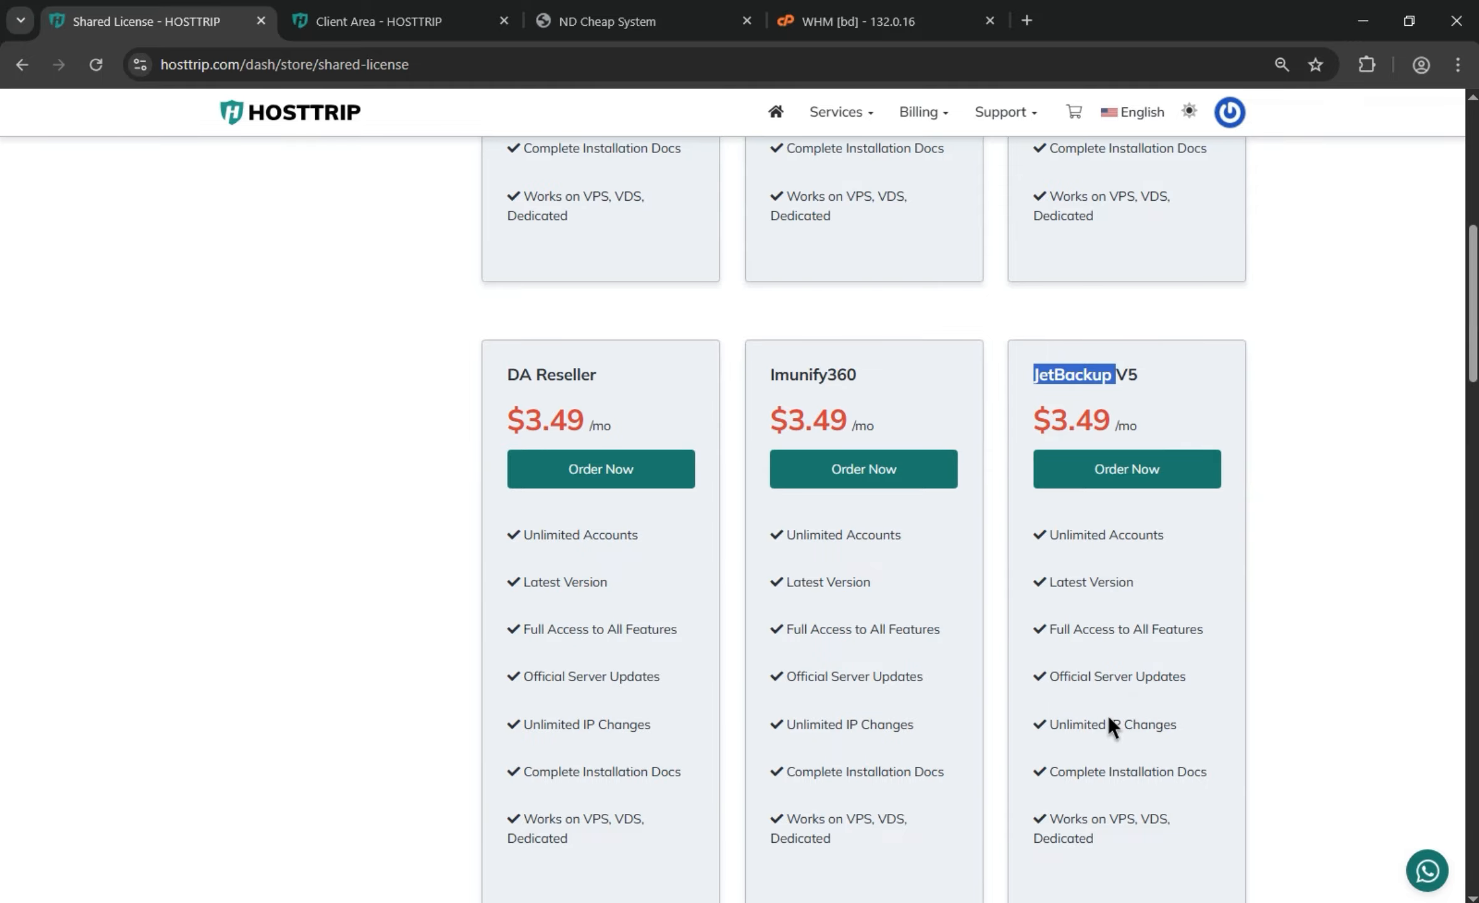
scroll(1106, 714, up, 10)
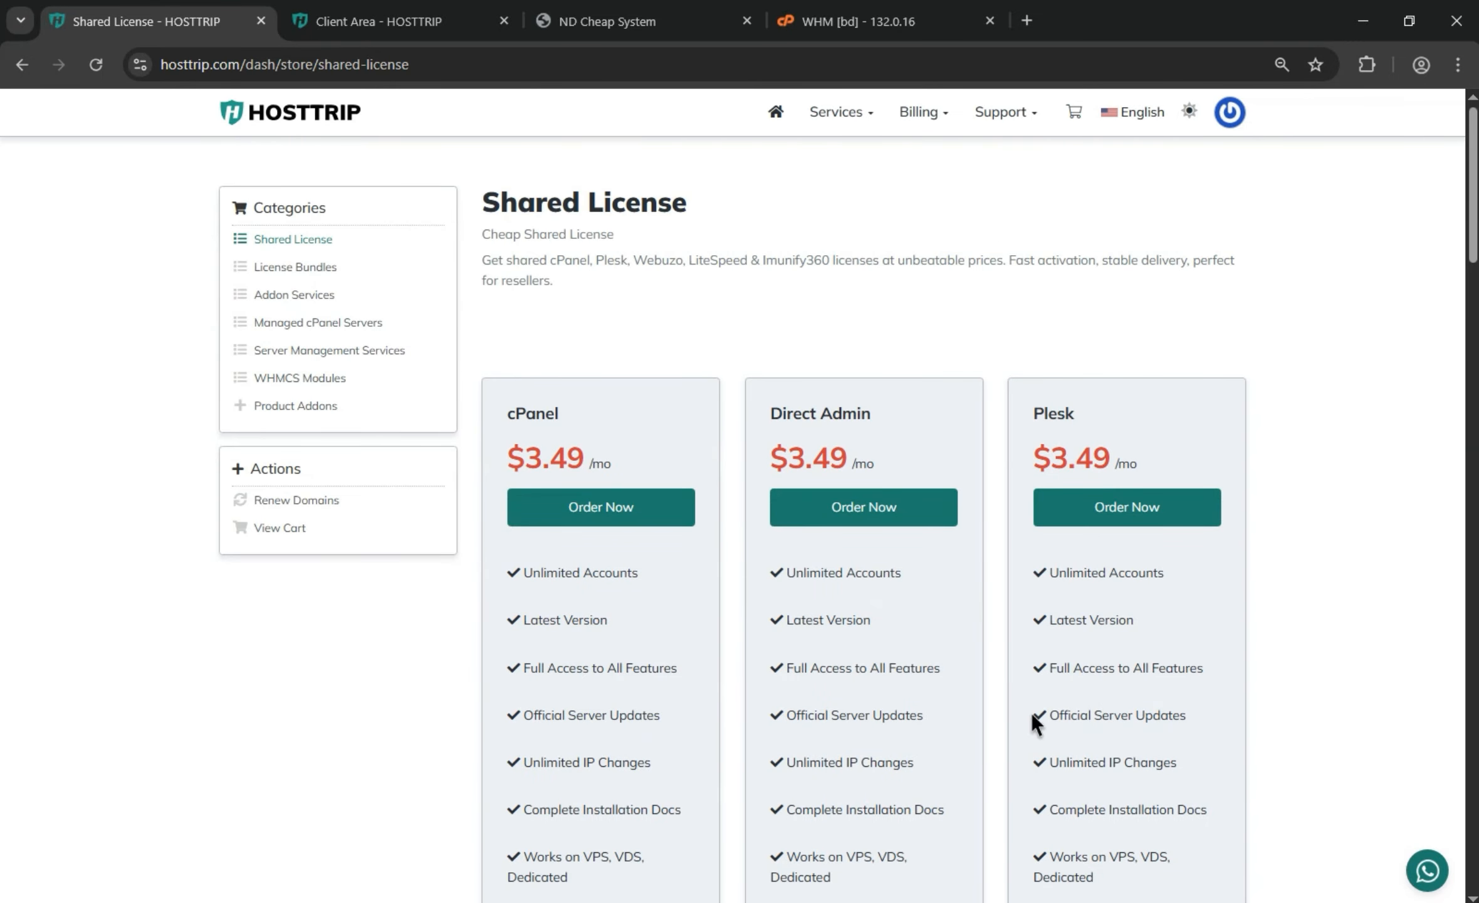
- Open the License Bundles category and review the cPanel bundle's price and included features
click(302, 278)
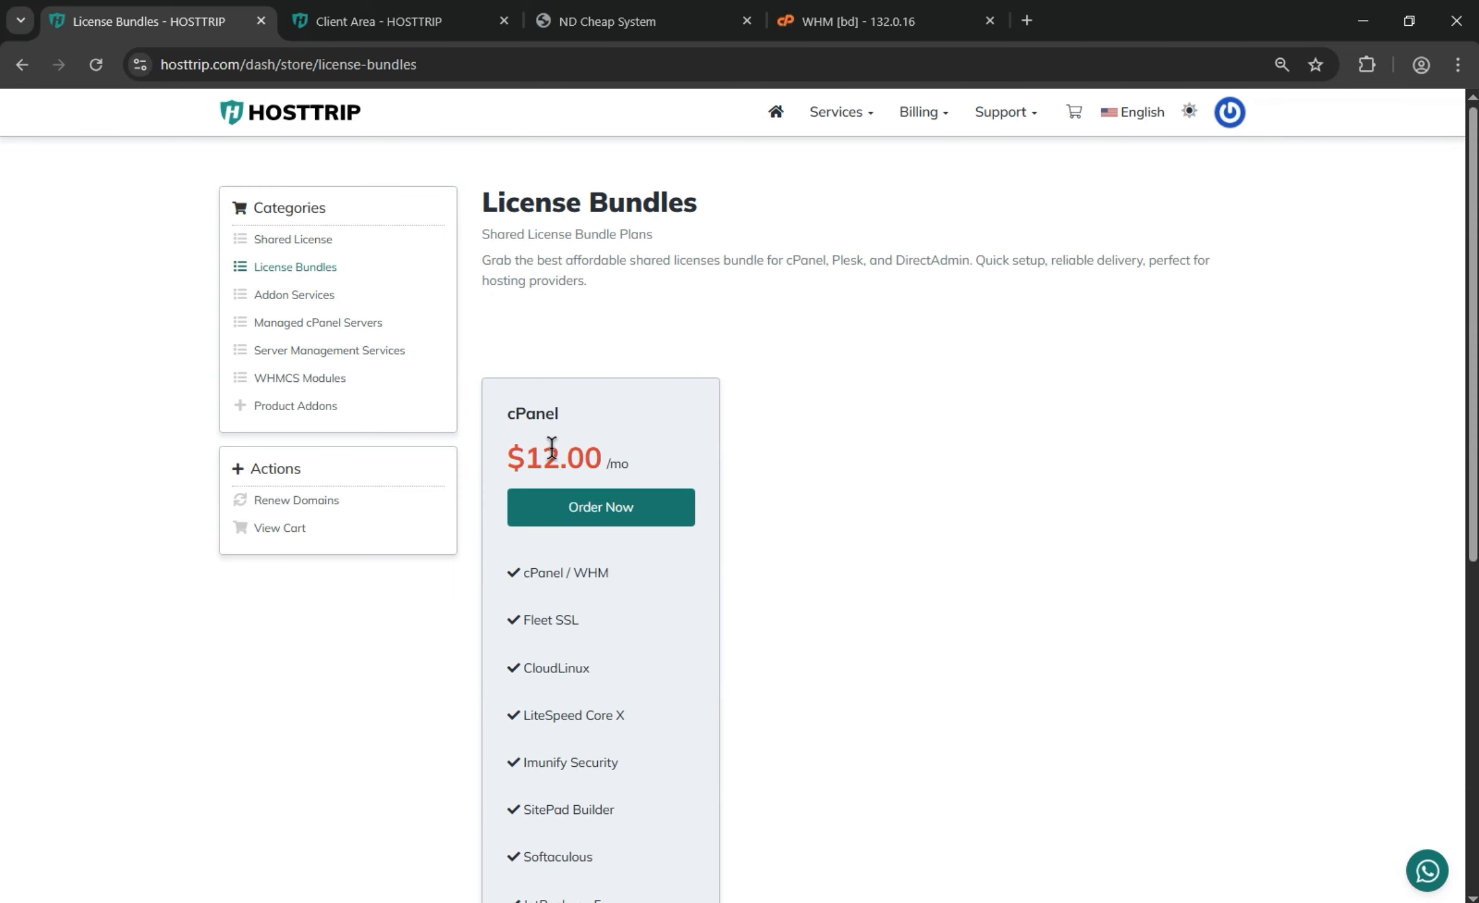
scroll(555, 558, down, 3)
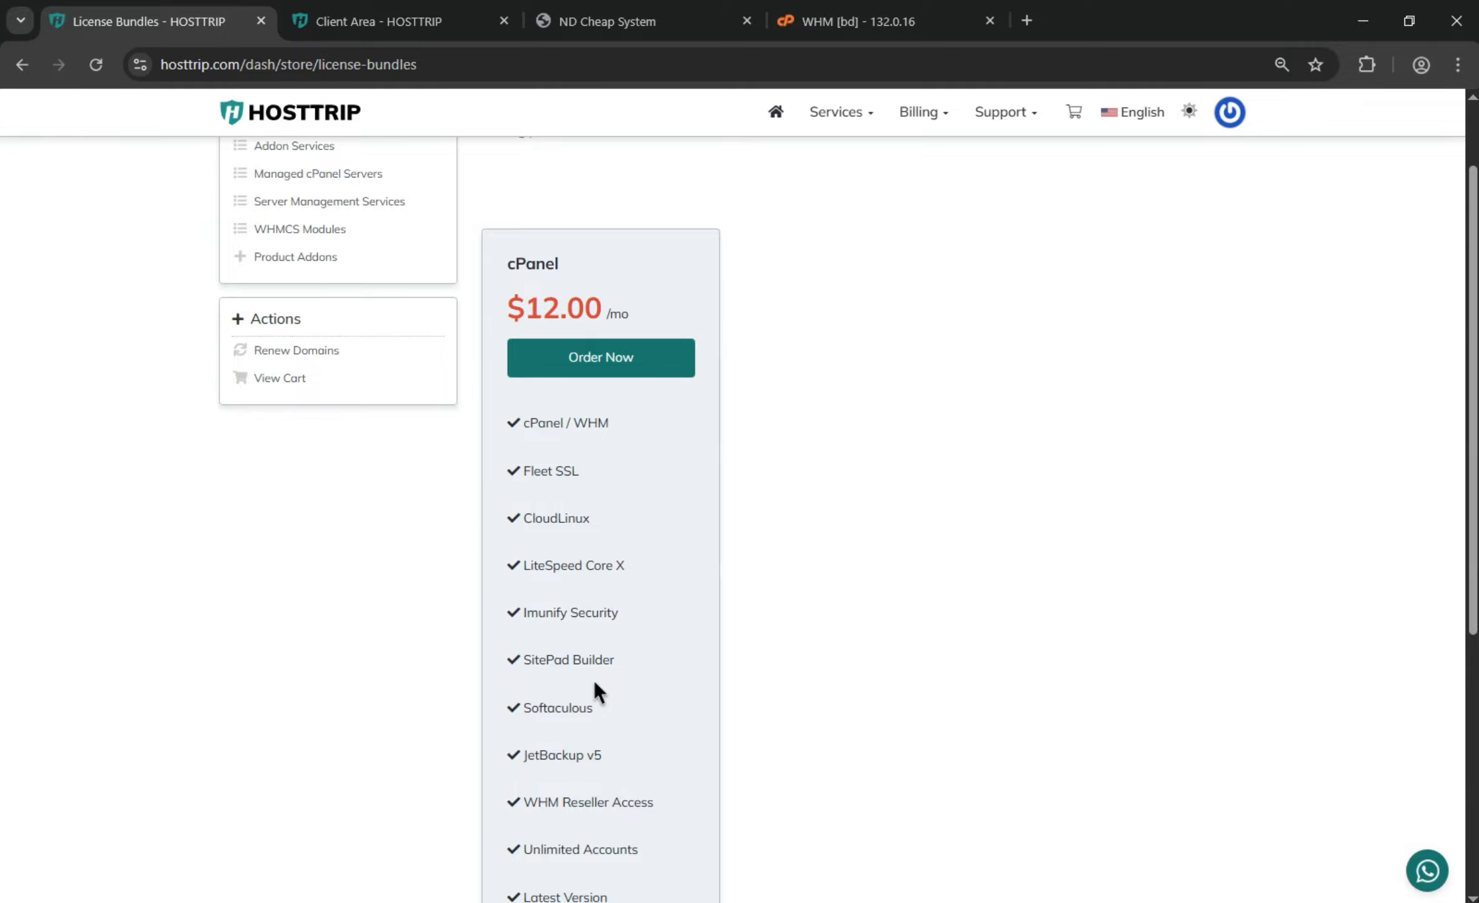
scroll(597, 683, down, 8)
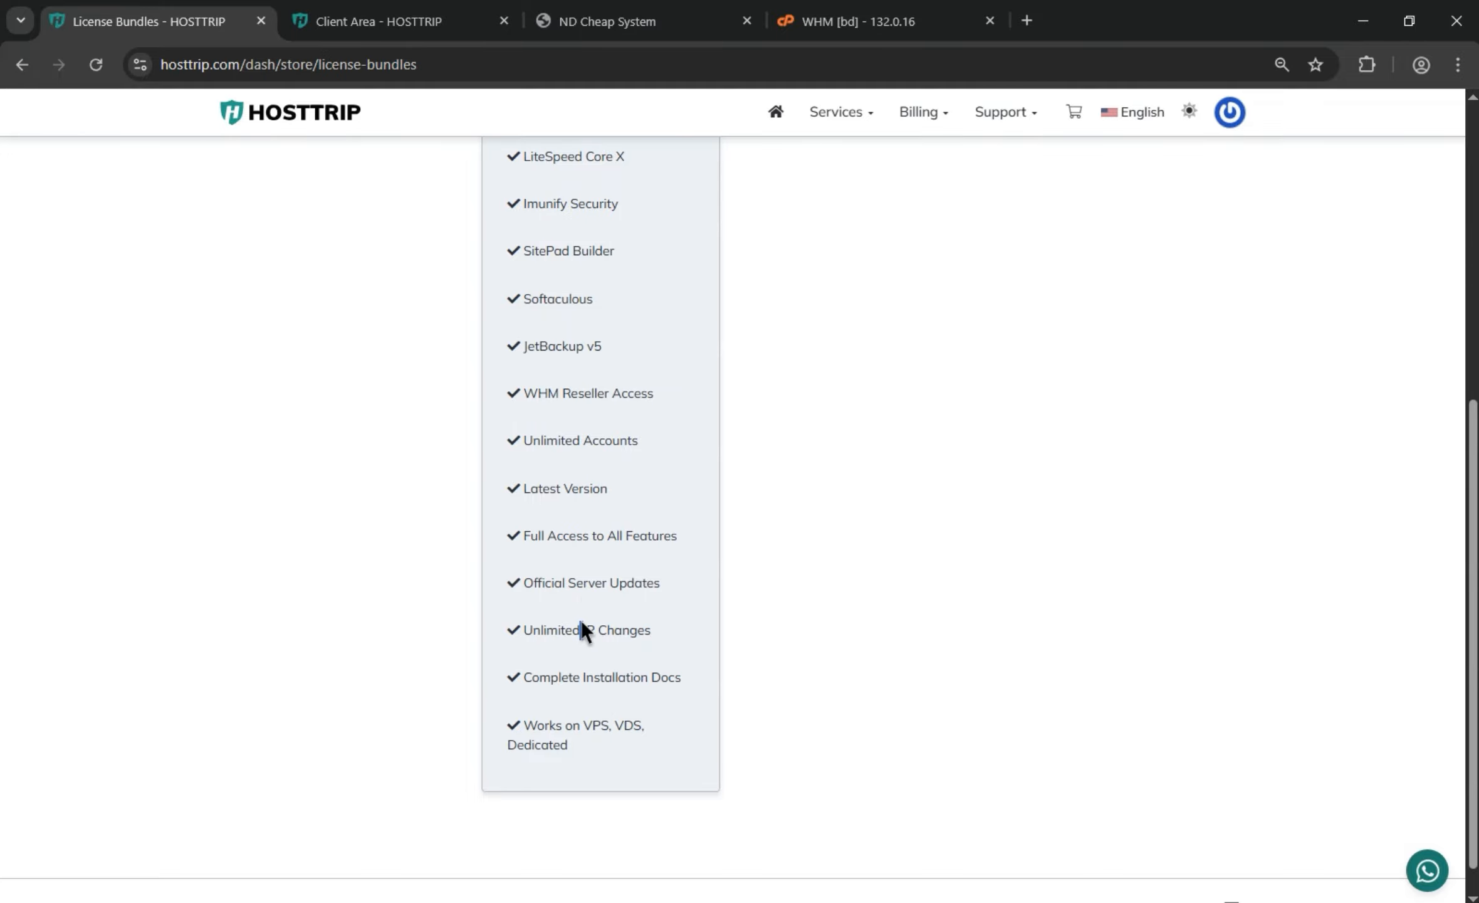
scroll(582, 626, up, 9)
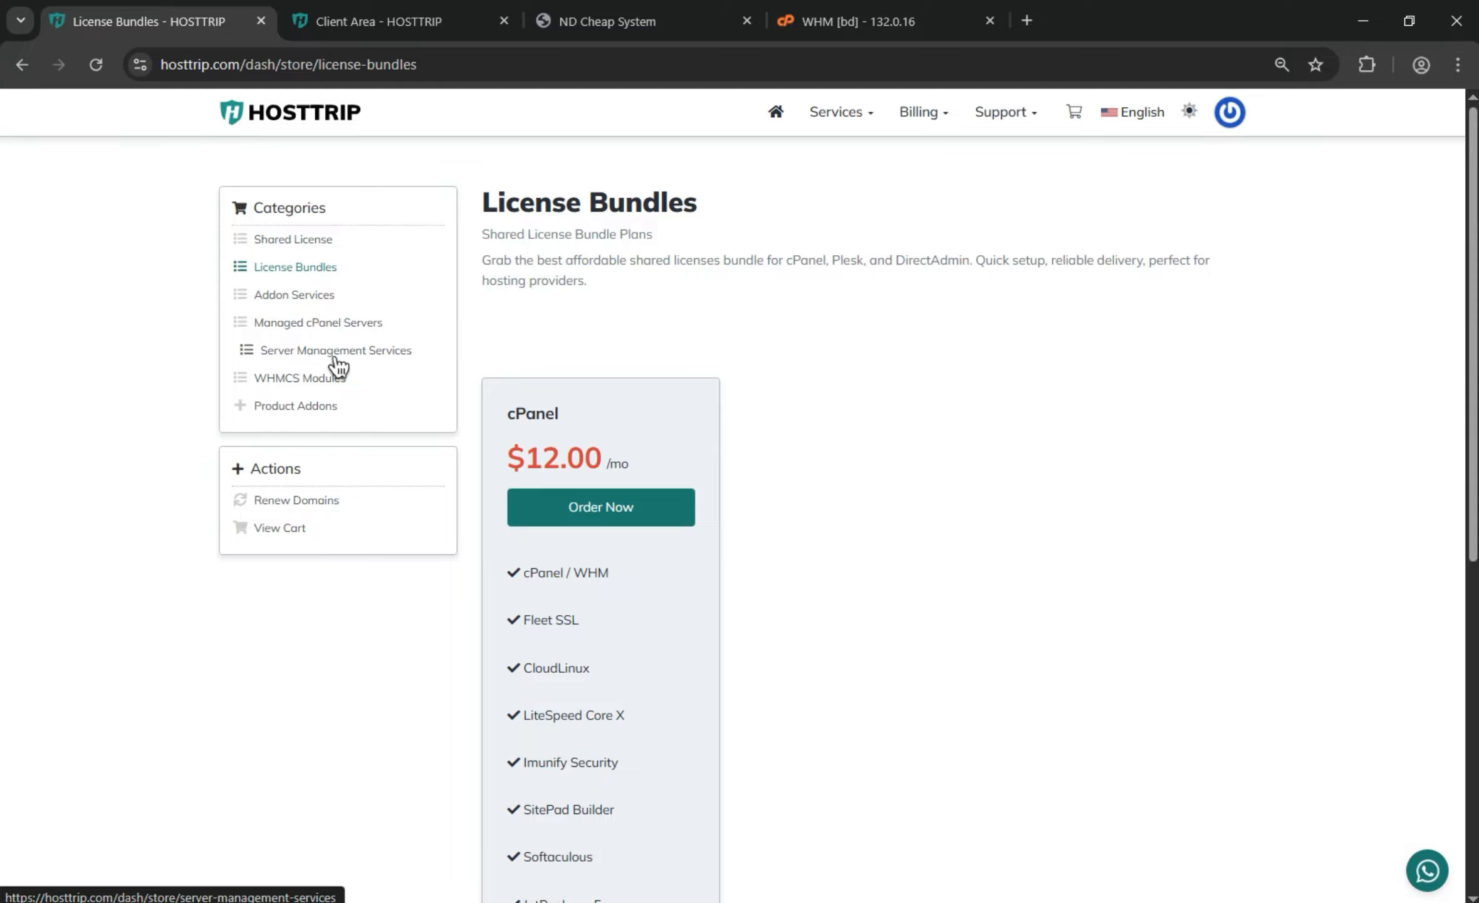
- In the client area dashboard, open the active JetBackup V5 shared license and copy its license installation command
click(401, 22)
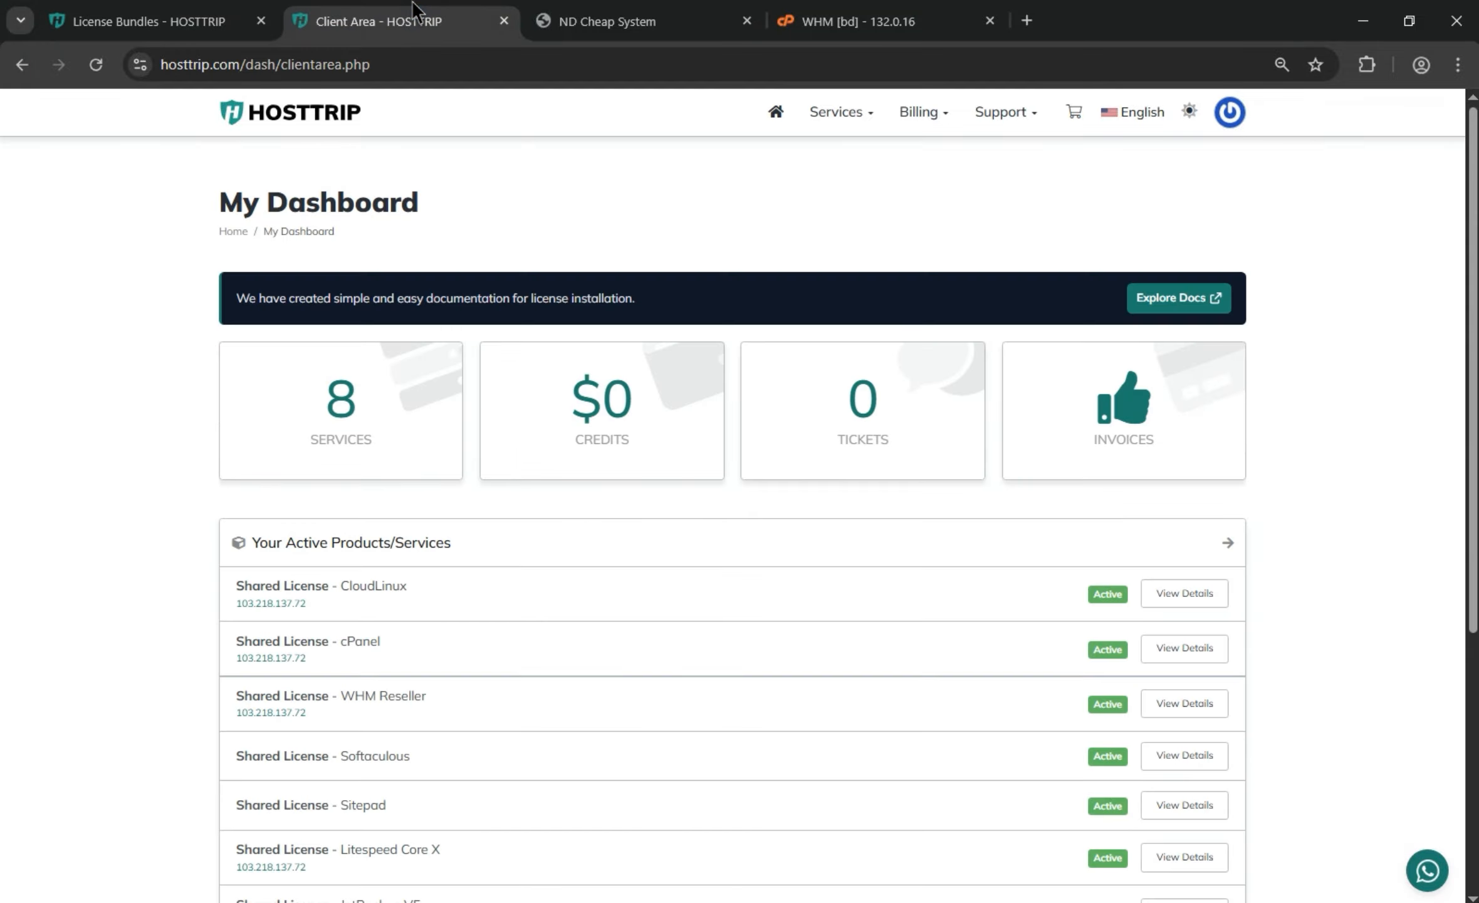
triple_click(219, 214)
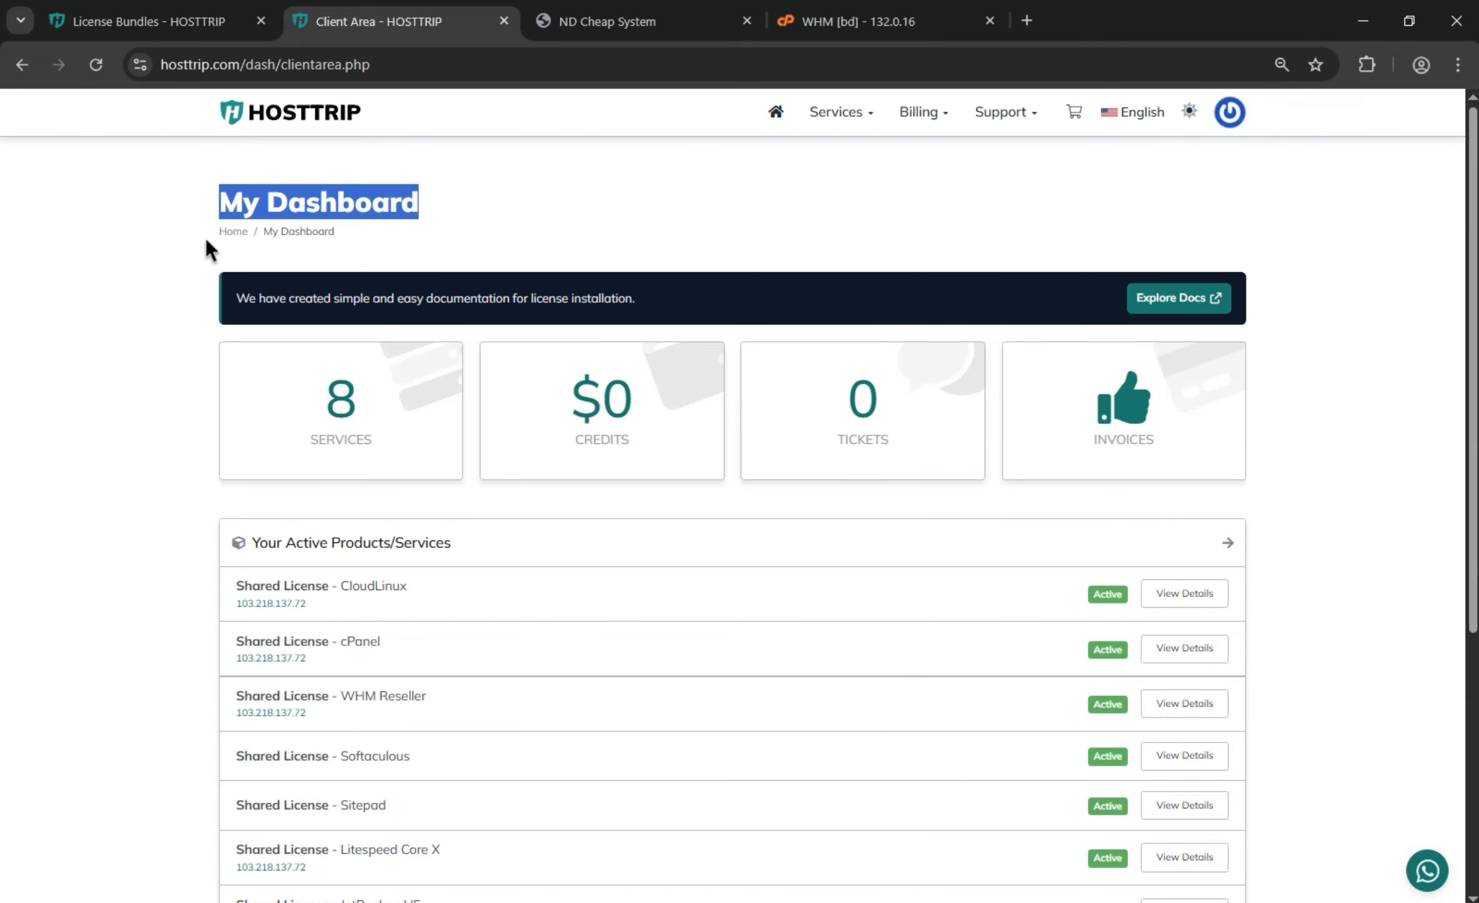
click(206, 240)
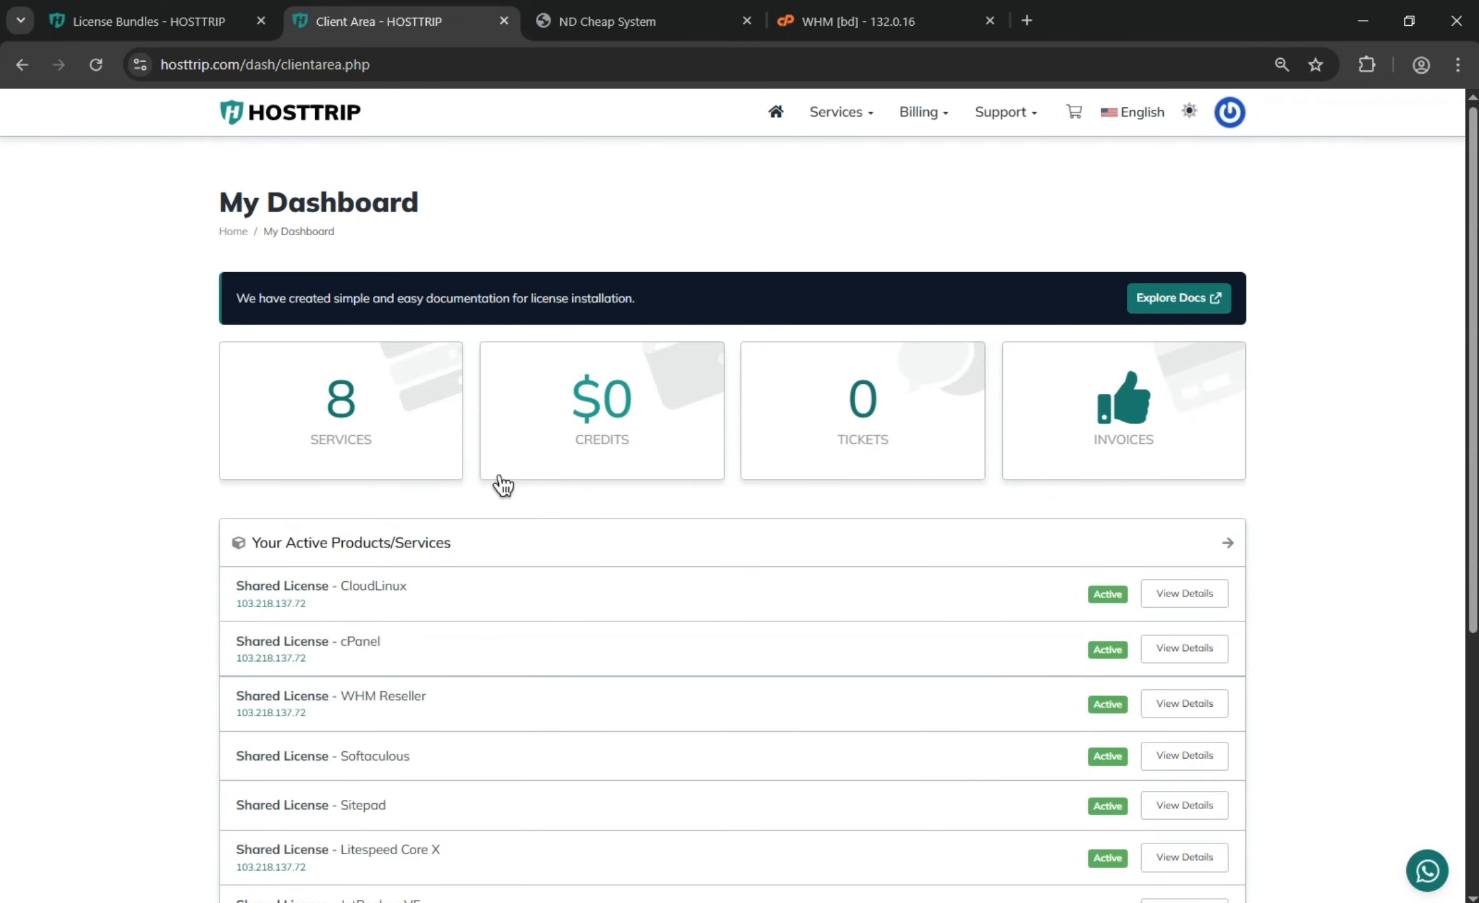
scroll(527, 539, down, 4)
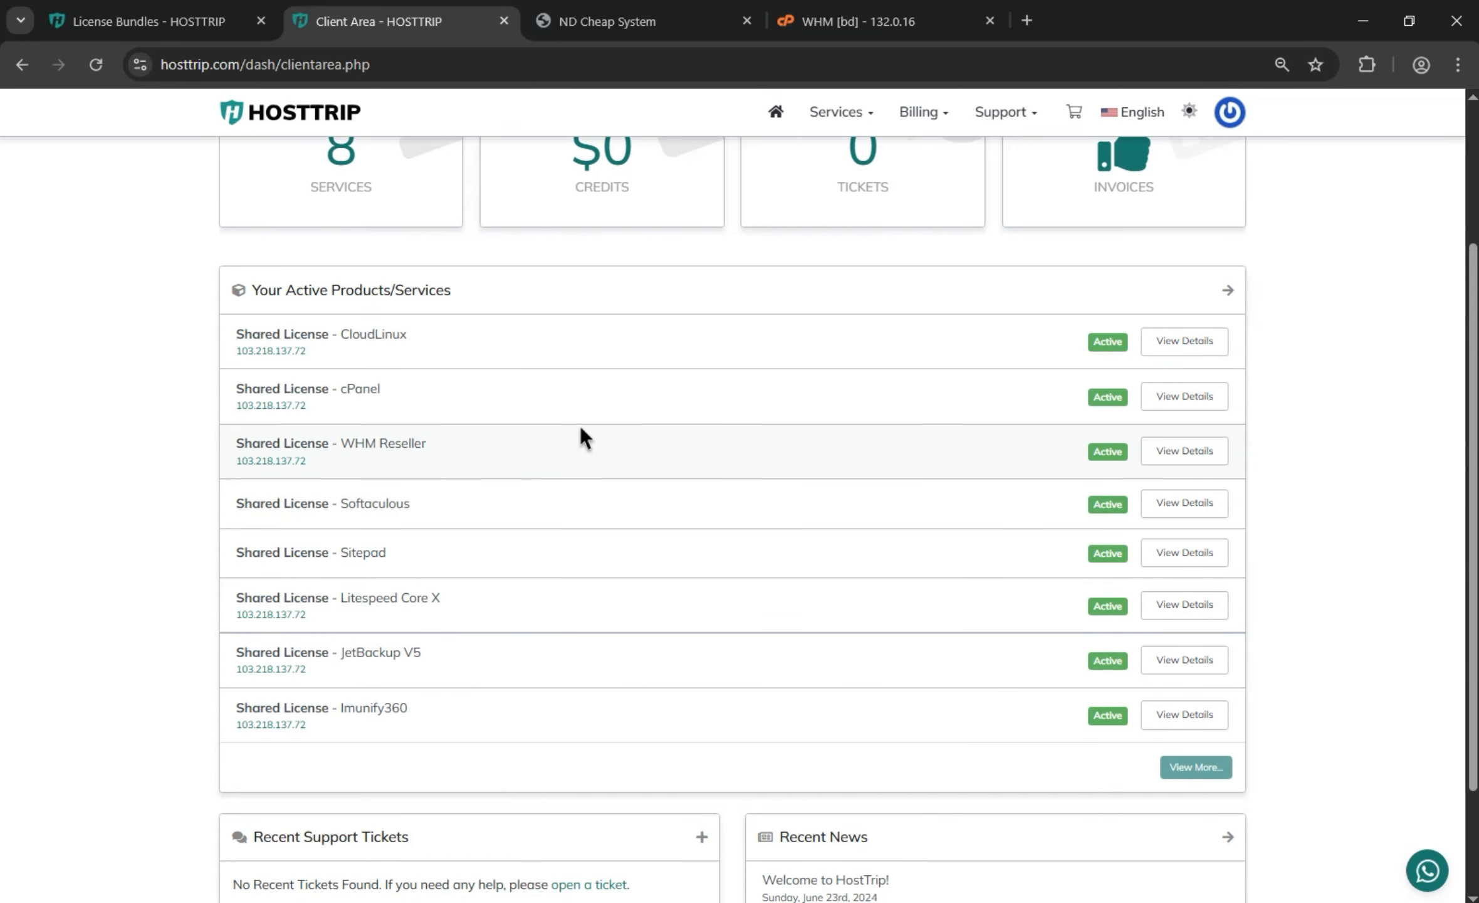
click(531, 661)
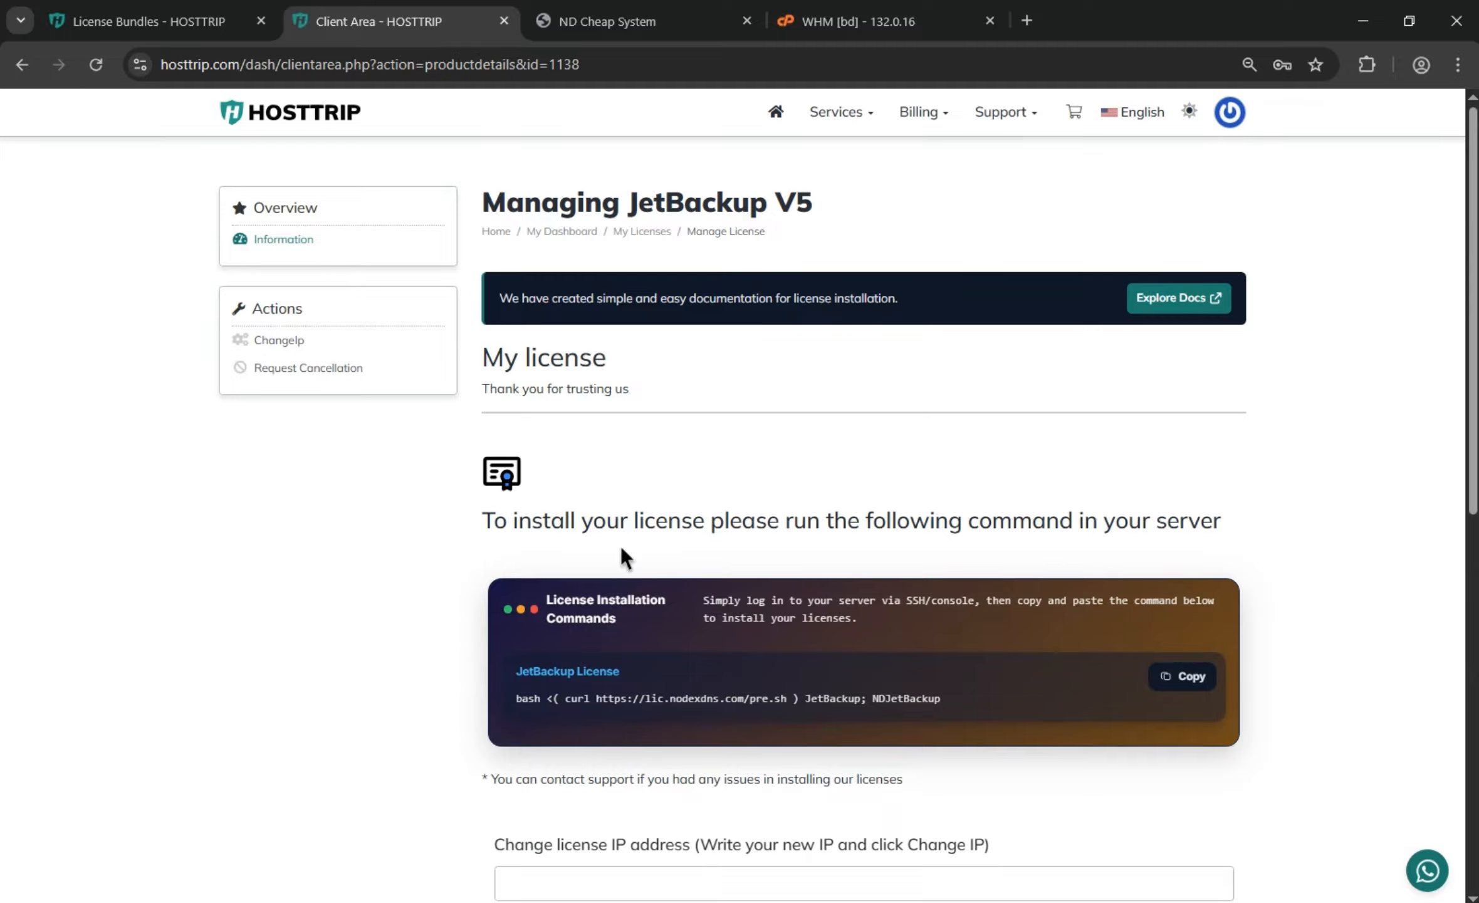
click(1158, 677)
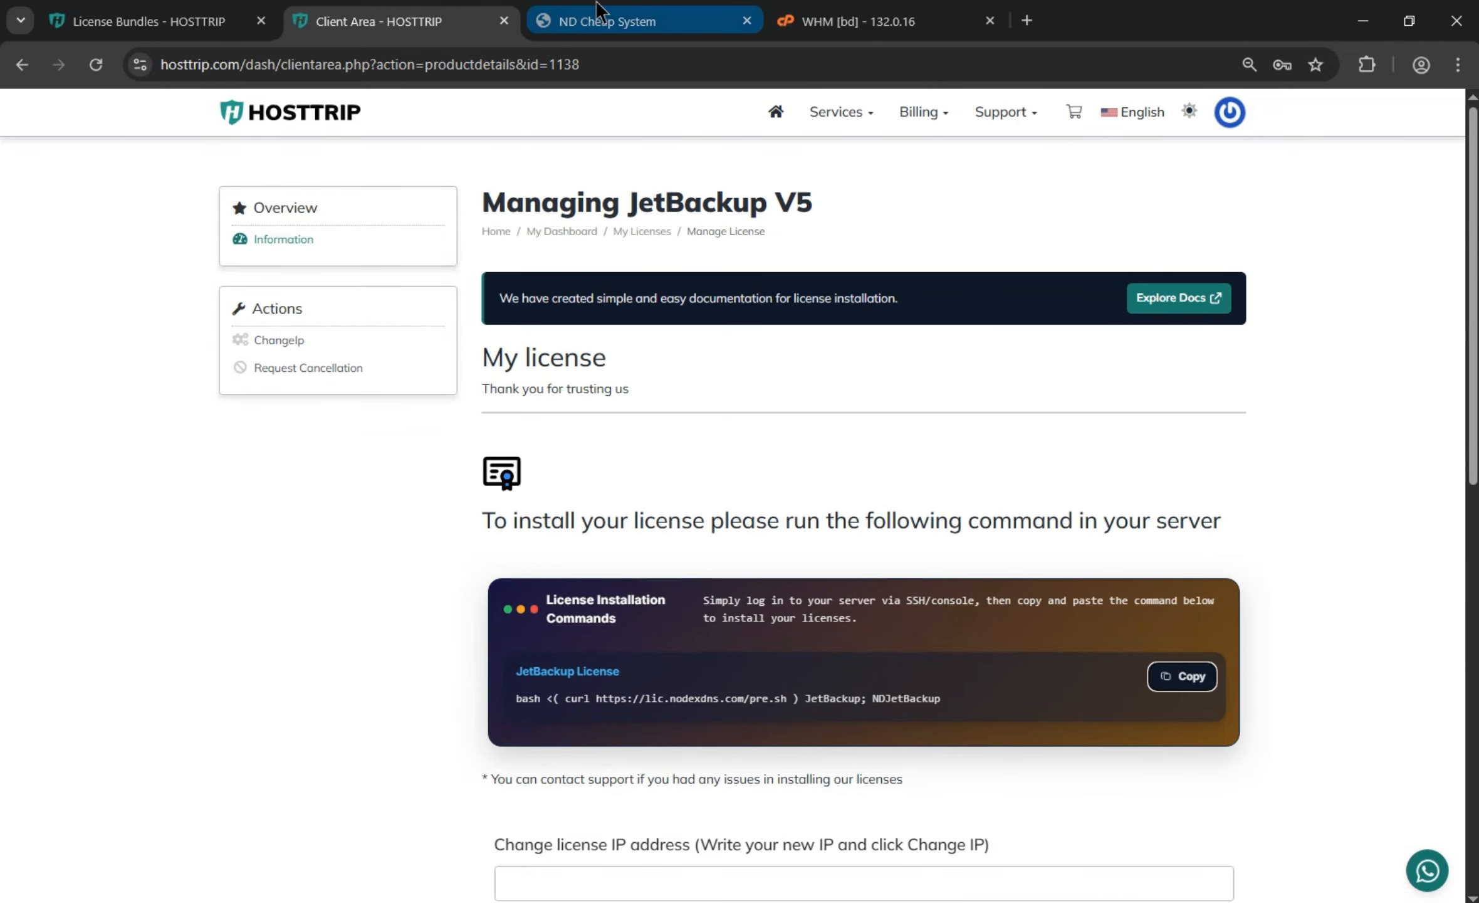
- Search the ND Cheap System documentation for the copied JetBackup install command and select the matching line
click(602, 21)
key(ctrl+f)
key(ctrl+v)
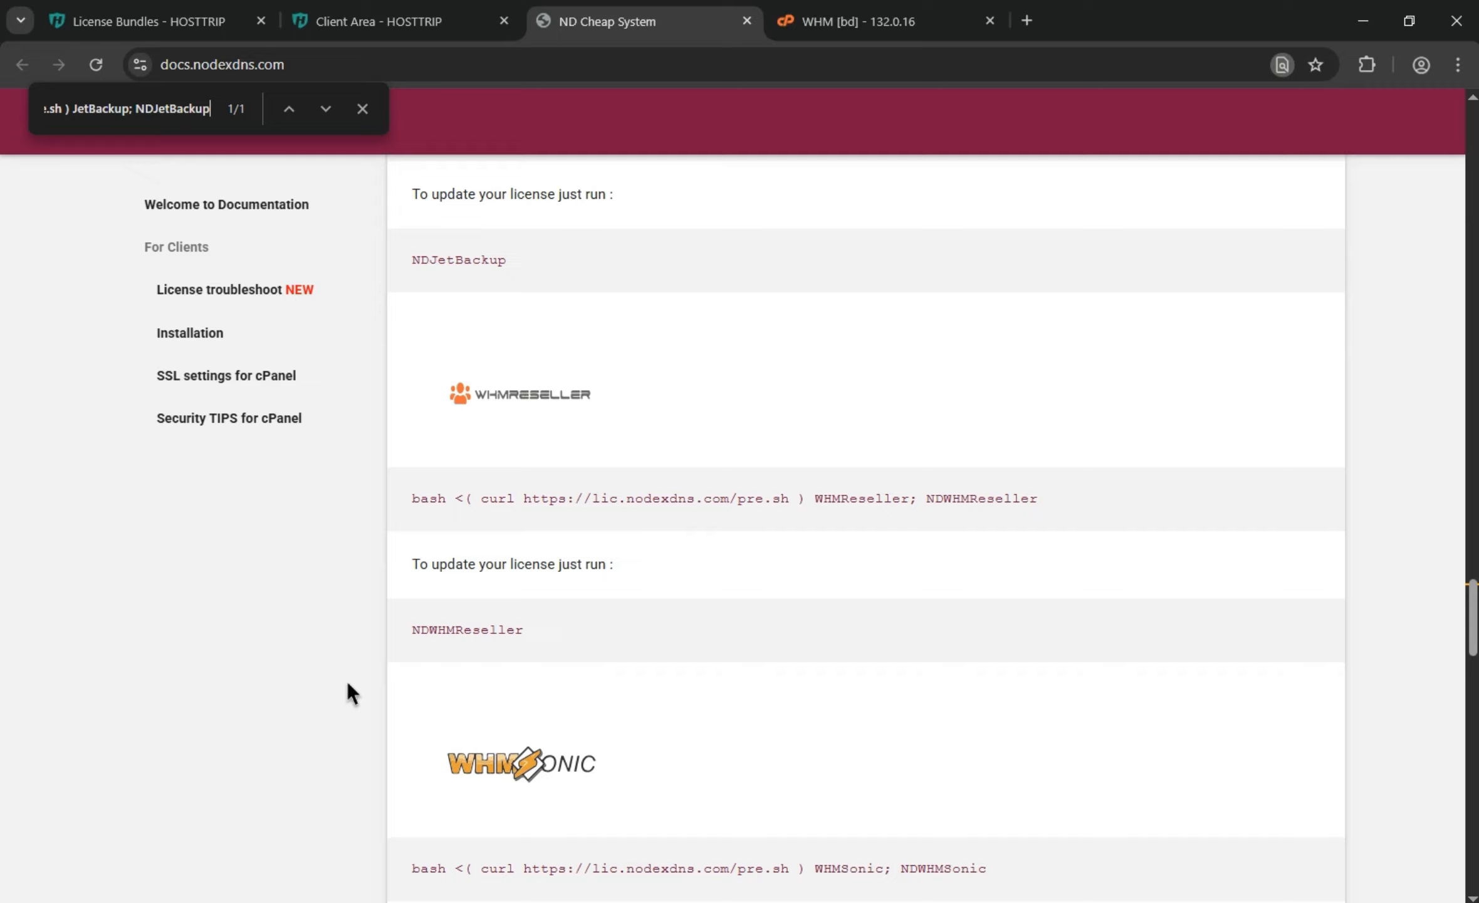
scroll(723, 425, down, 15)
scroll(721, 437, down, 5)
scroll(717, 440, up, 20)
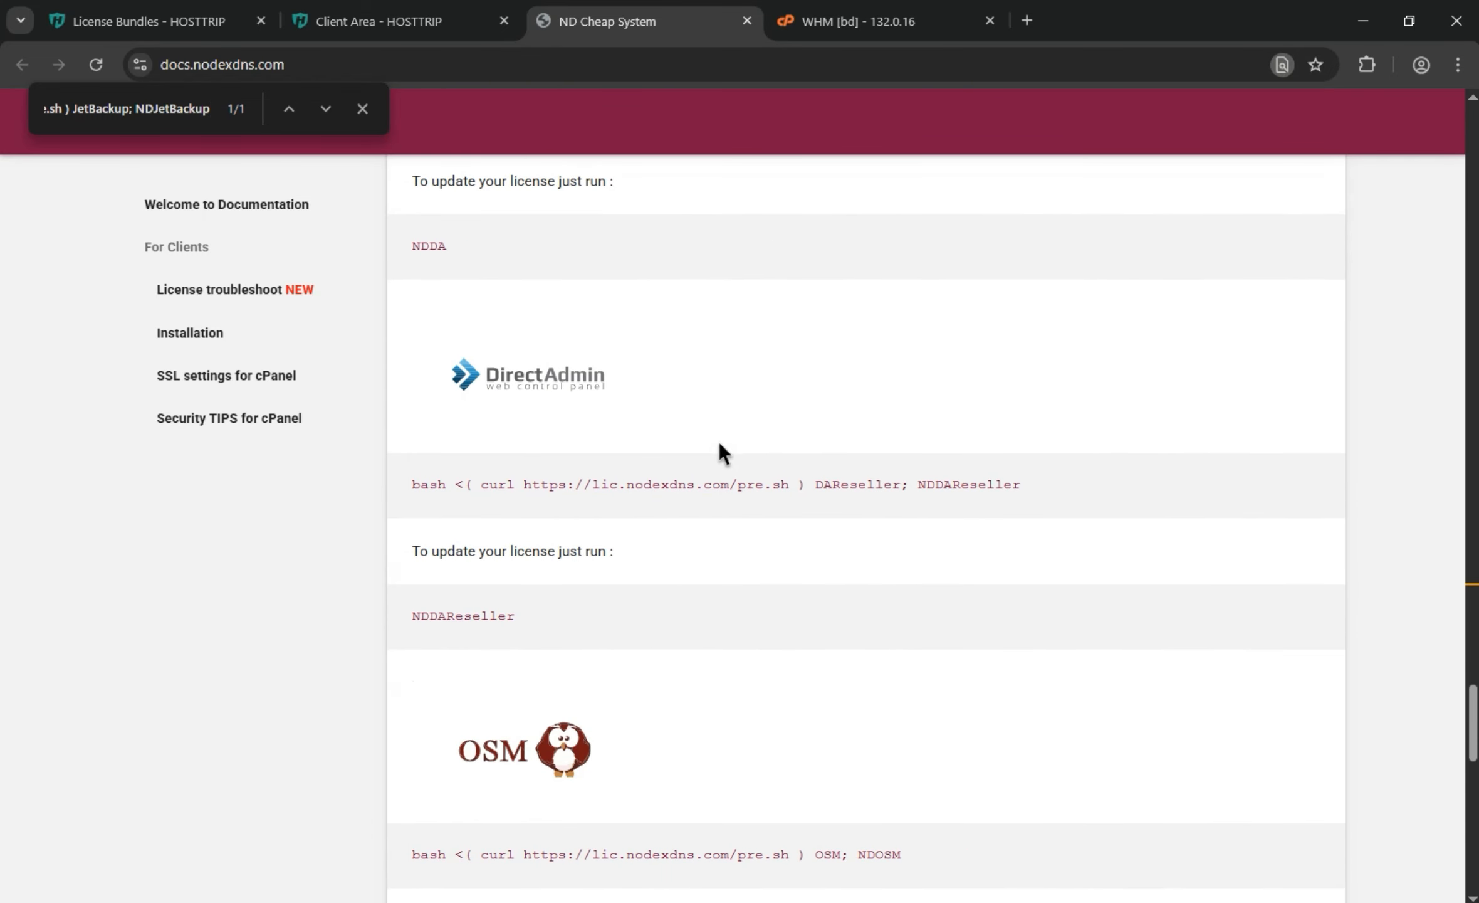
scroll(577, 486, up, 3)
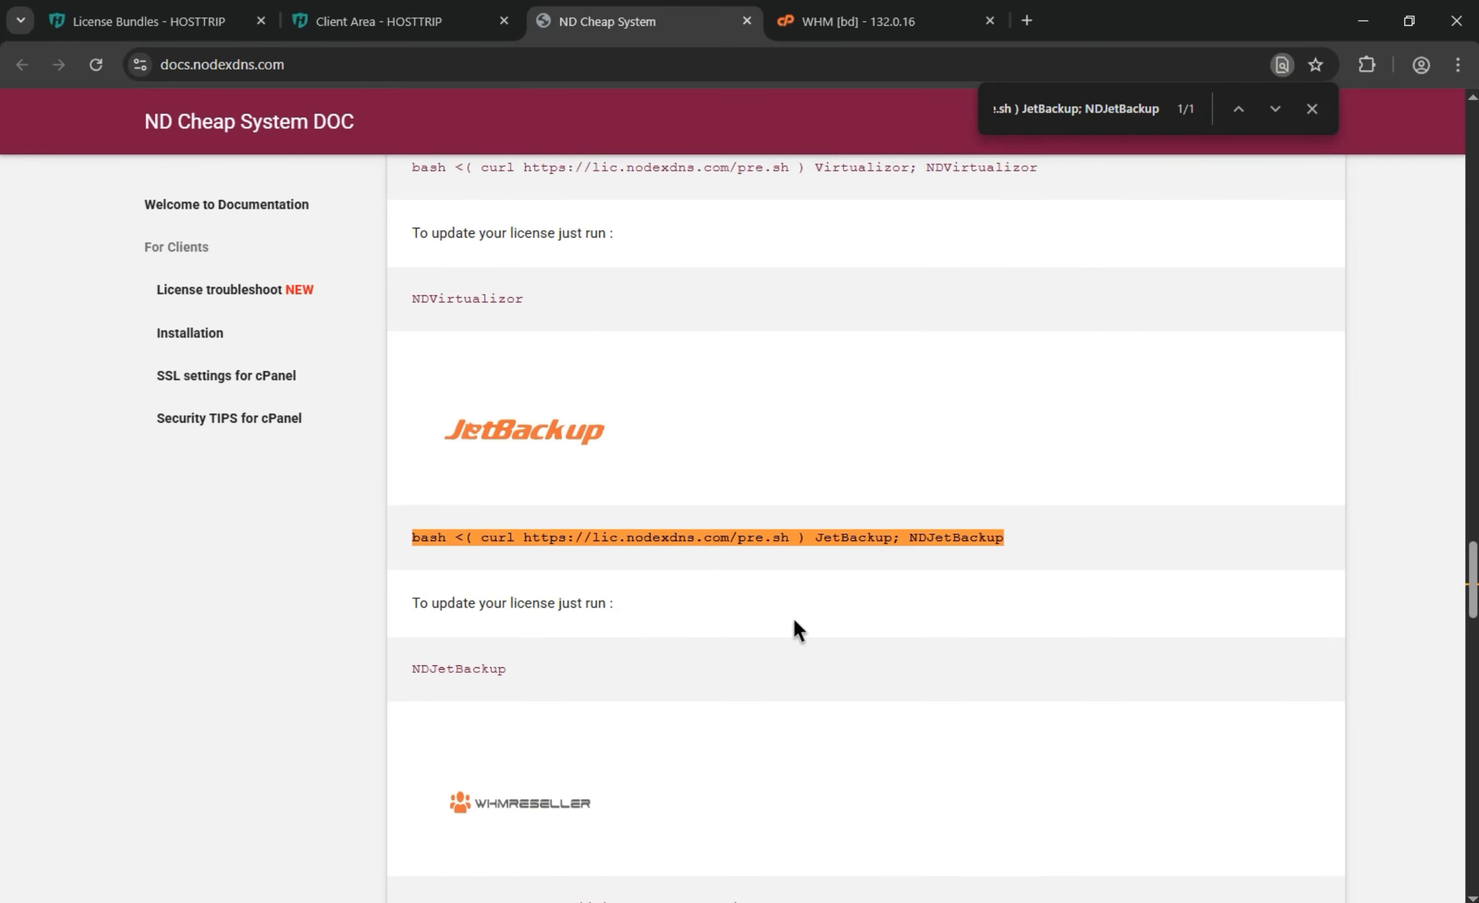
triple_click(499, 537)
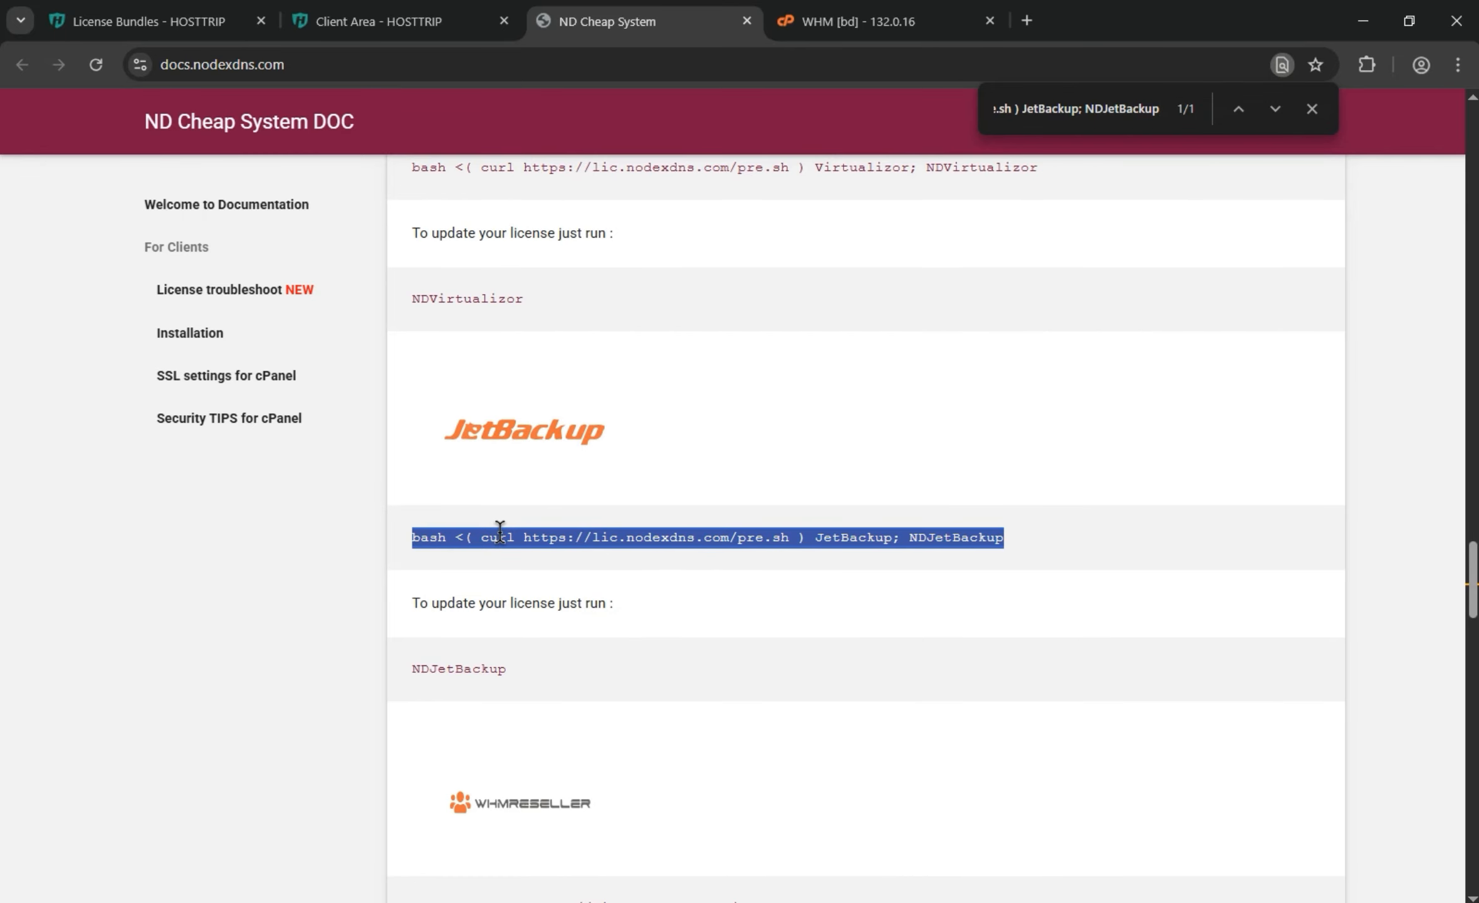
click(430, 8)
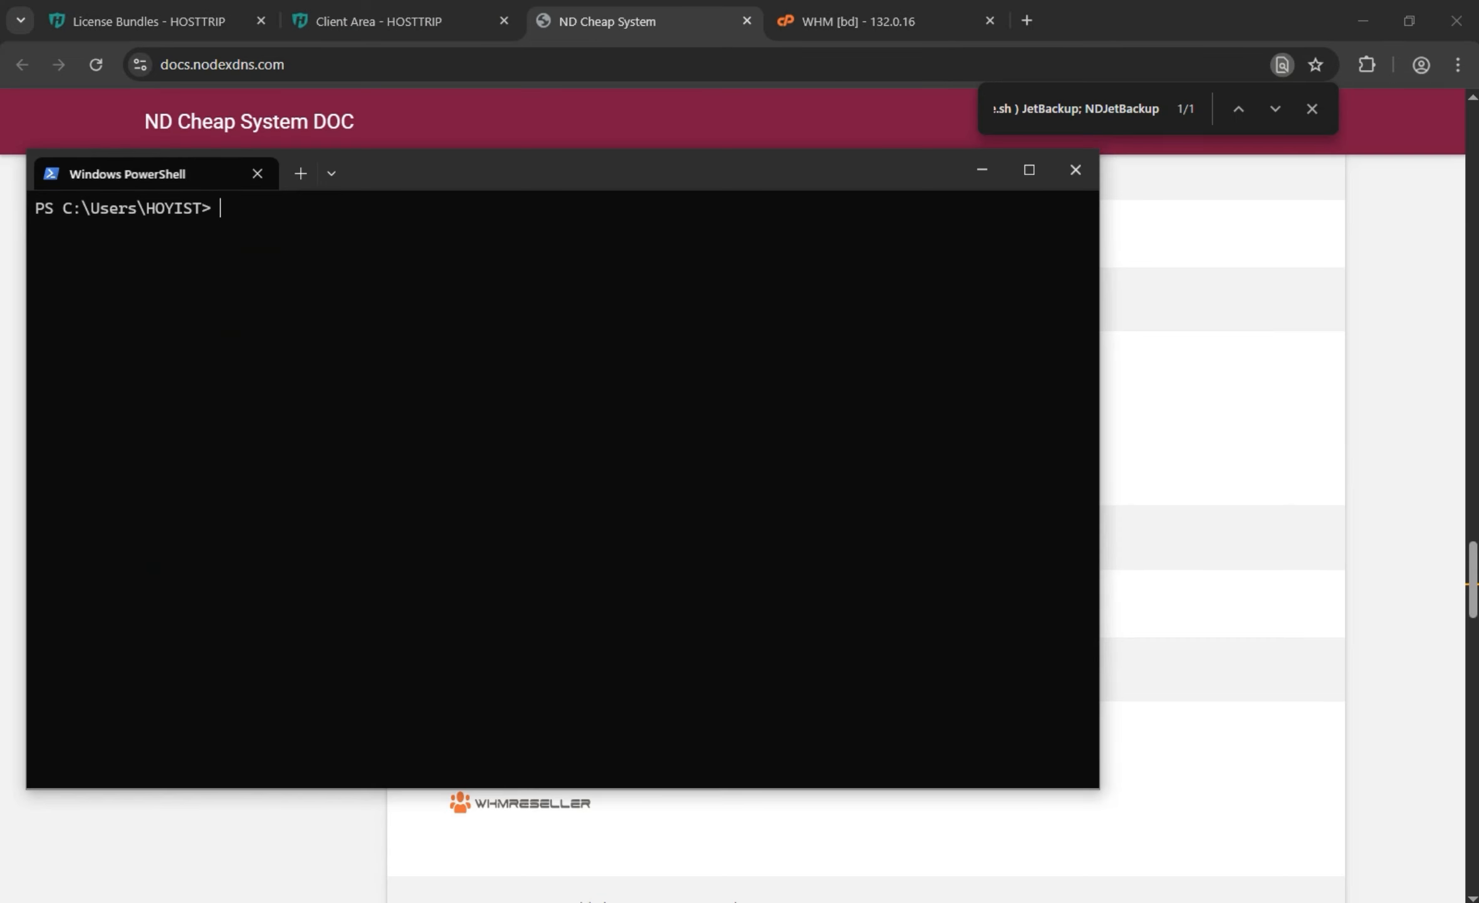
click(1234, 534)
key(alt+Tab)
text(ssh root)
click(1022, 901)
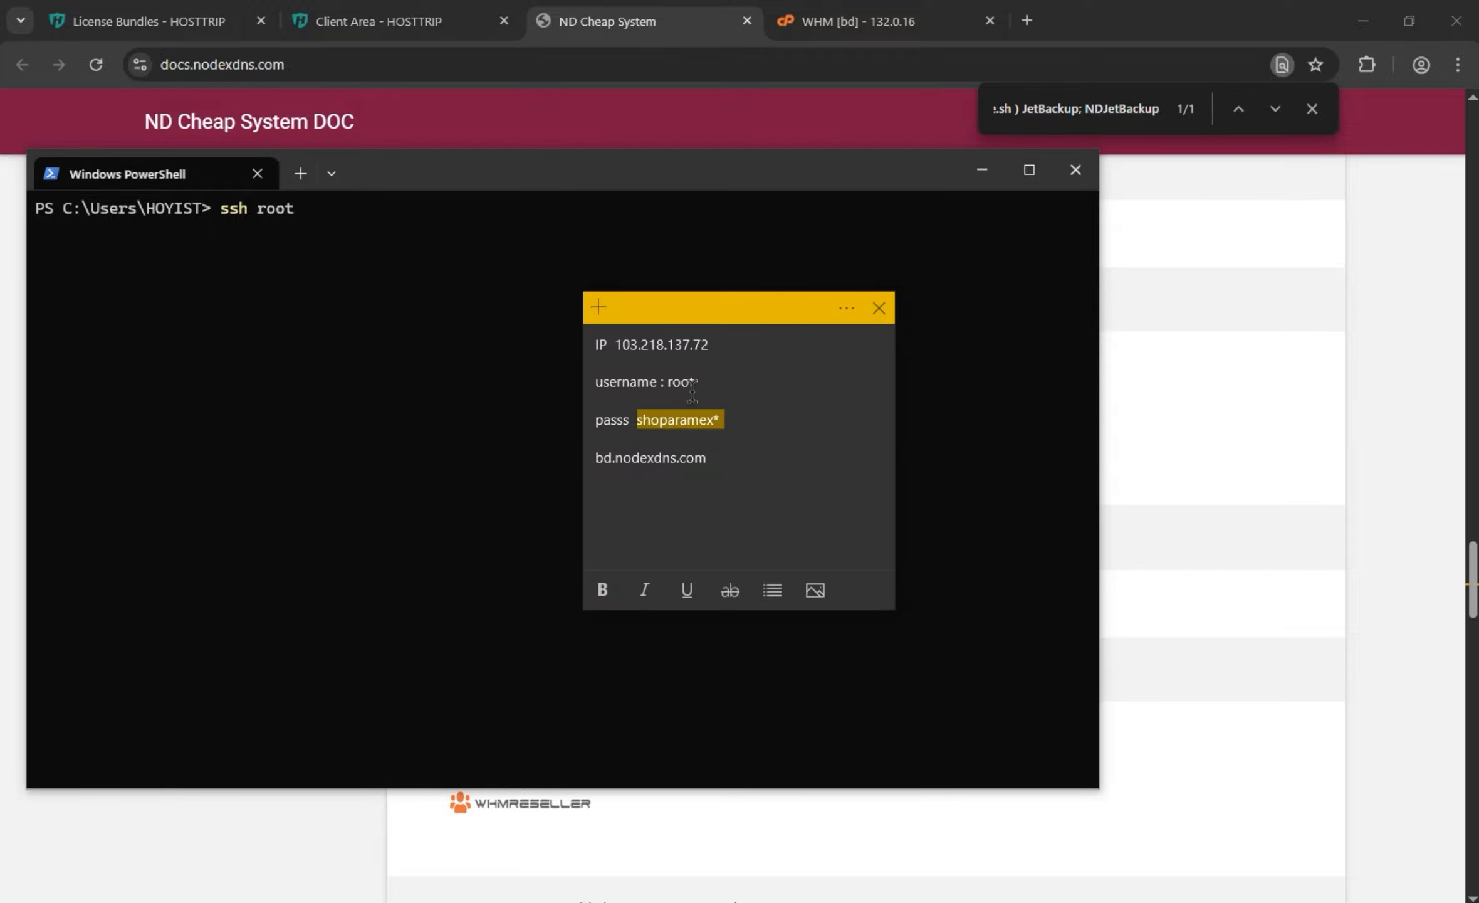
drag(718, 344, 622, 345)
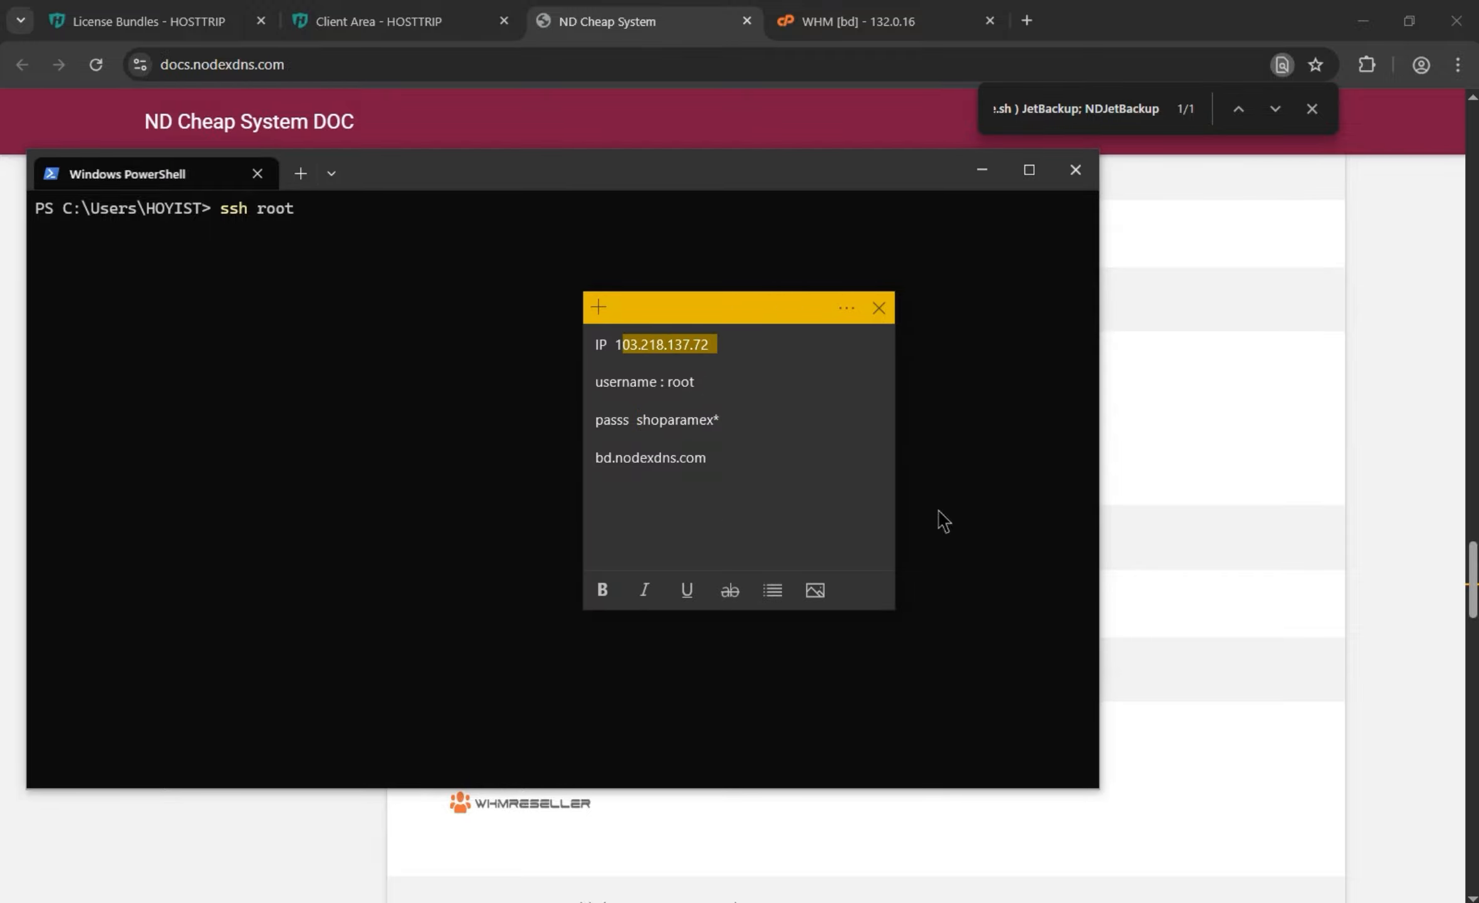
key(shift+Left)
key(ctrl+c)
click(405, 318)
text(@)
key(ctrl+v)
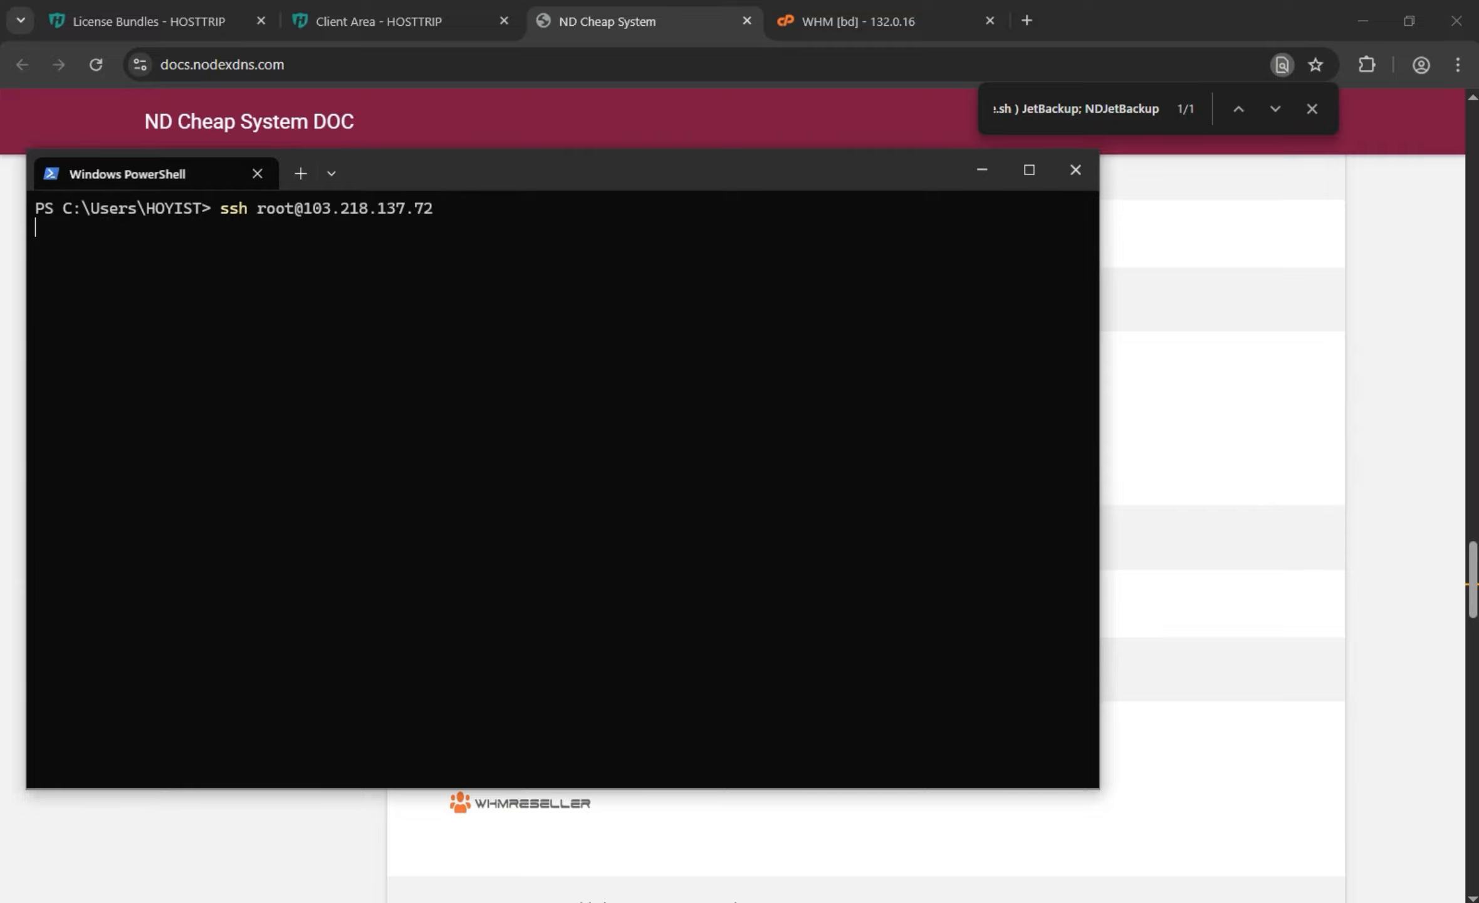
- Log in to the server with the root password from the sticky note, and clear the terminal
key(alt+Tab)
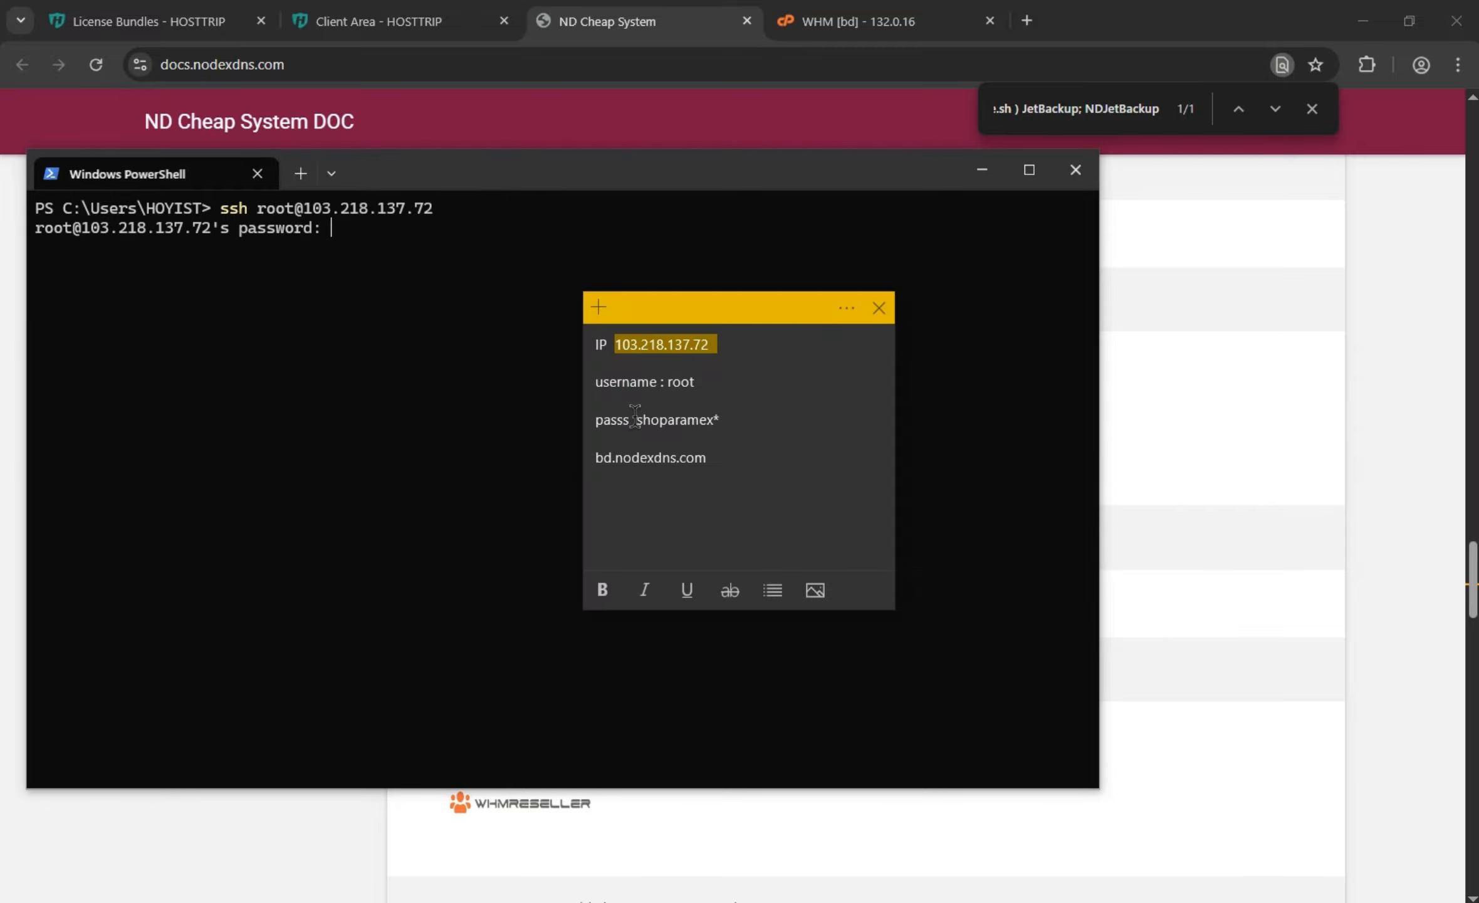
drag(635, 416, 744, 428)
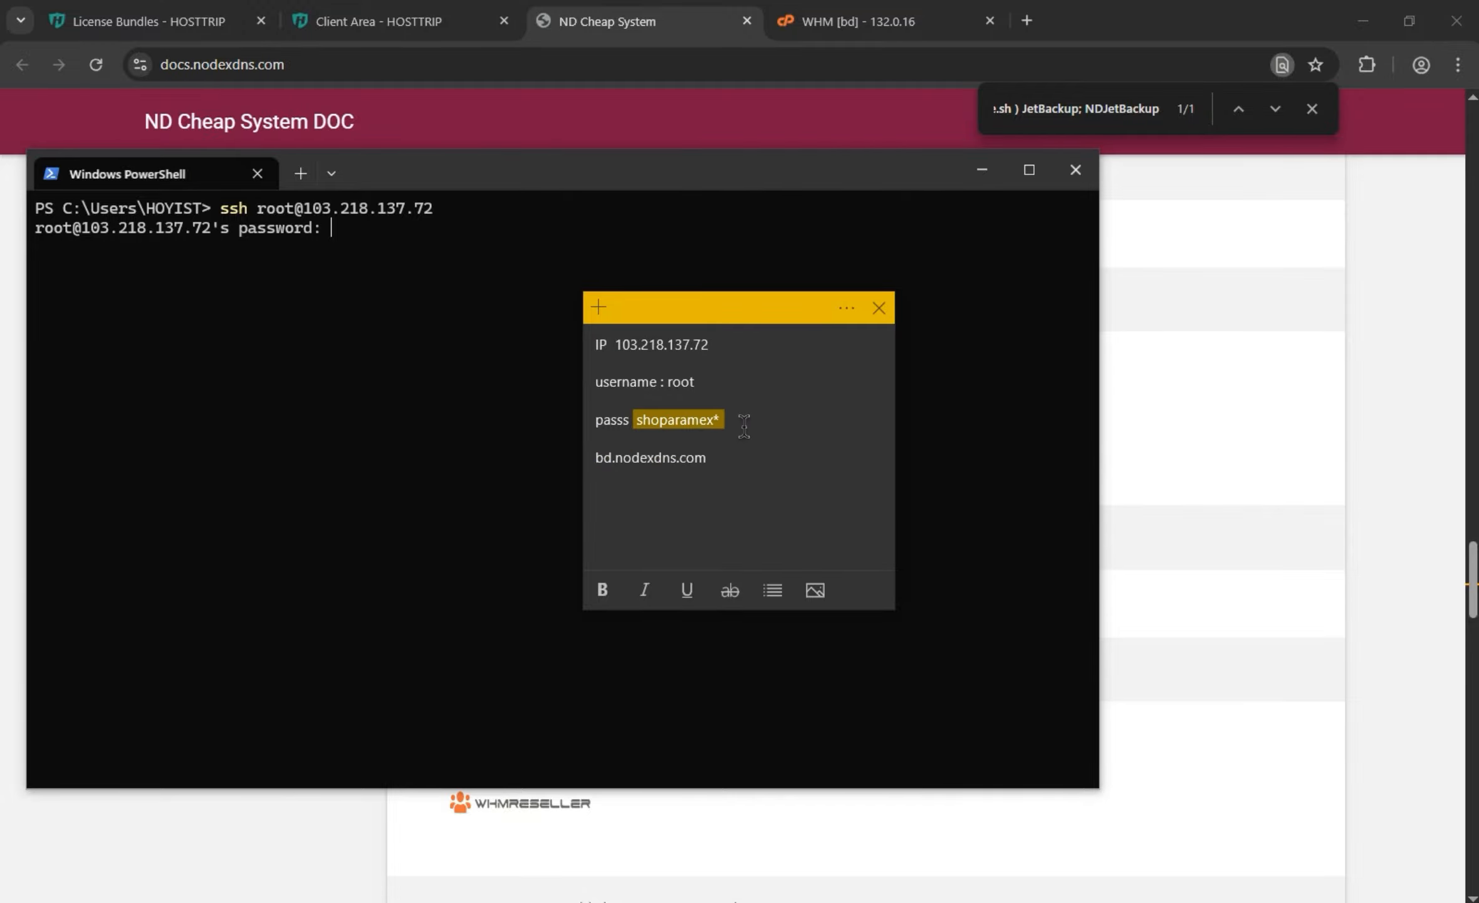
click(334, 442)
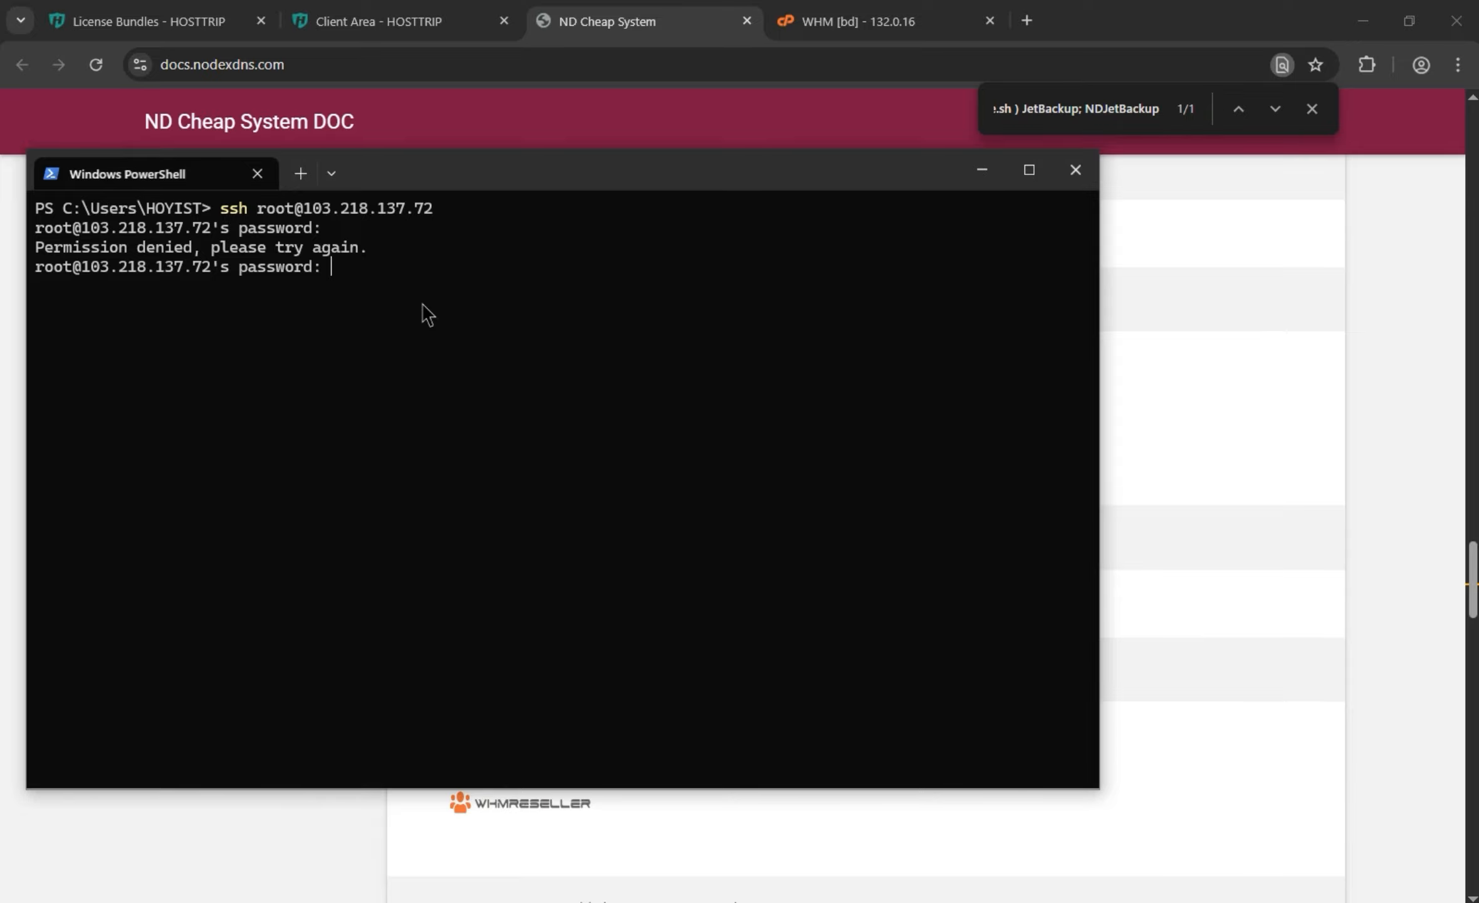
key(super+v)
scroll(469, 456, down, 15)
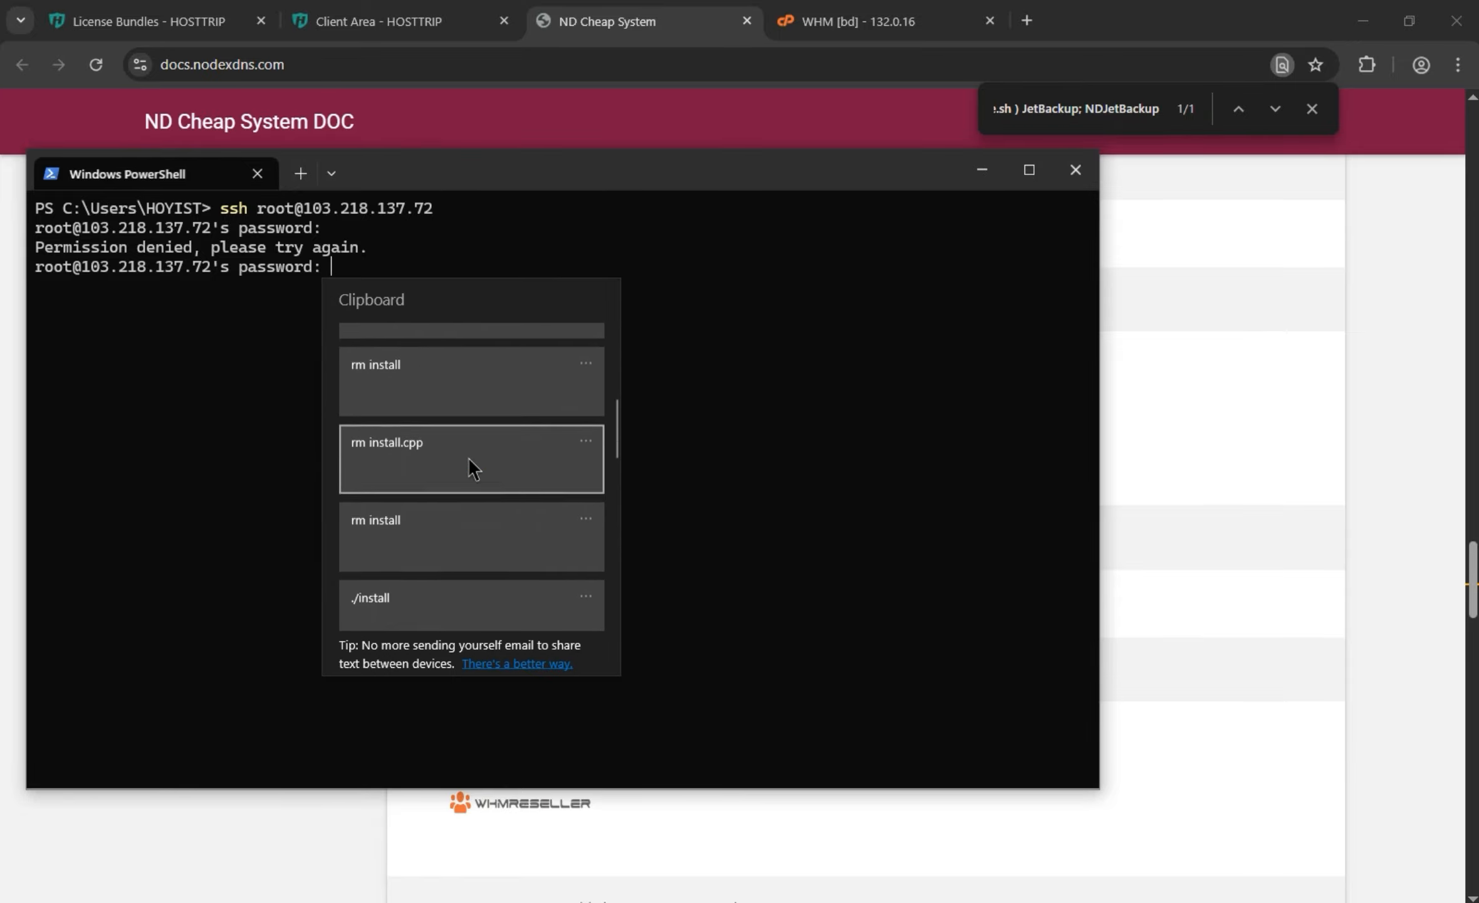
scroll(509, 652, down, 3)
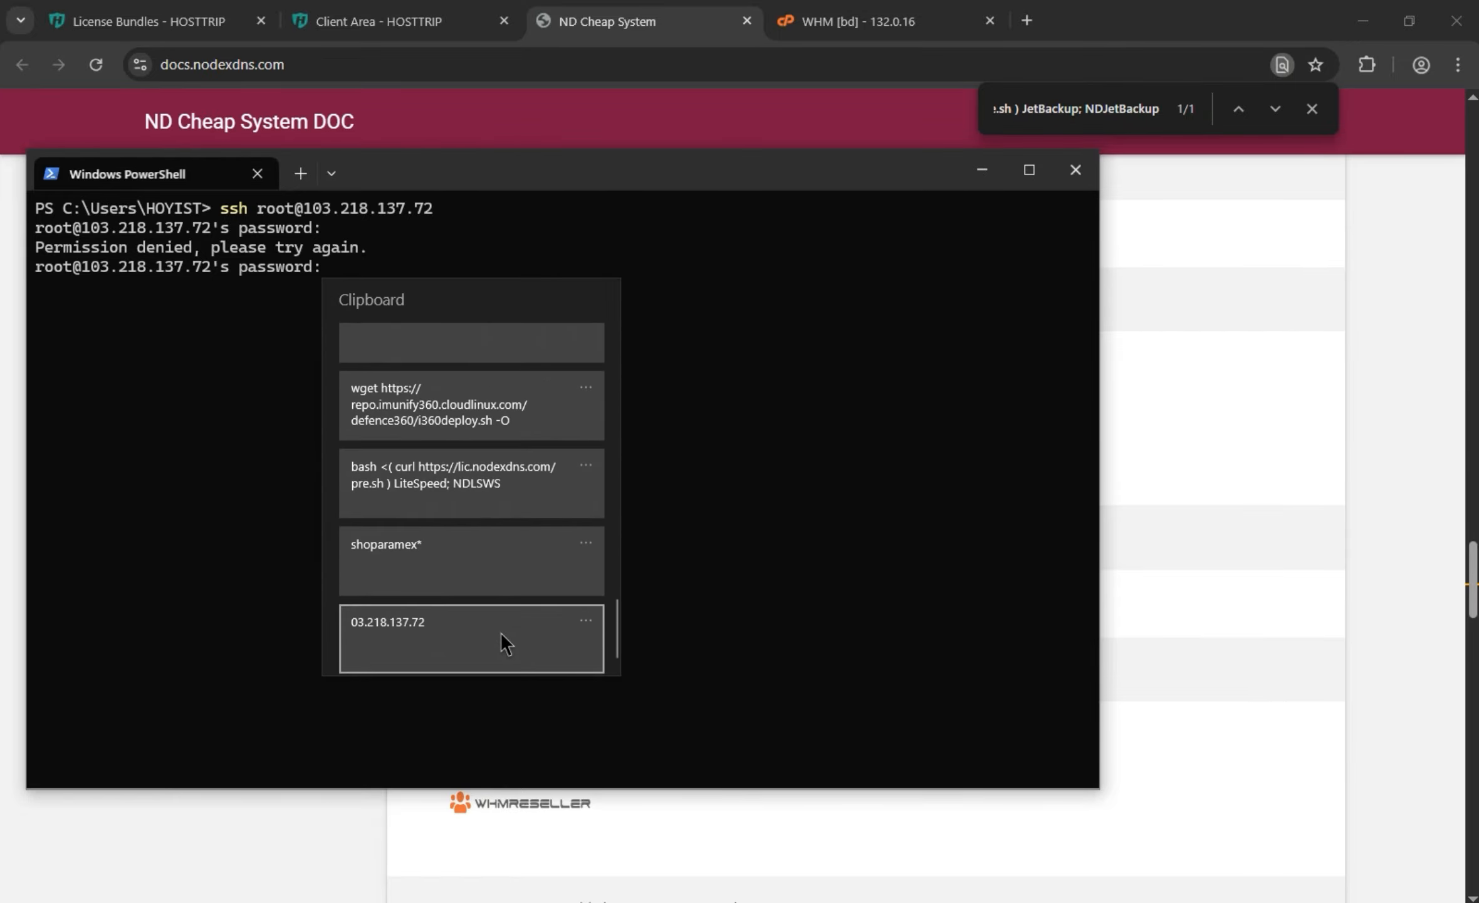
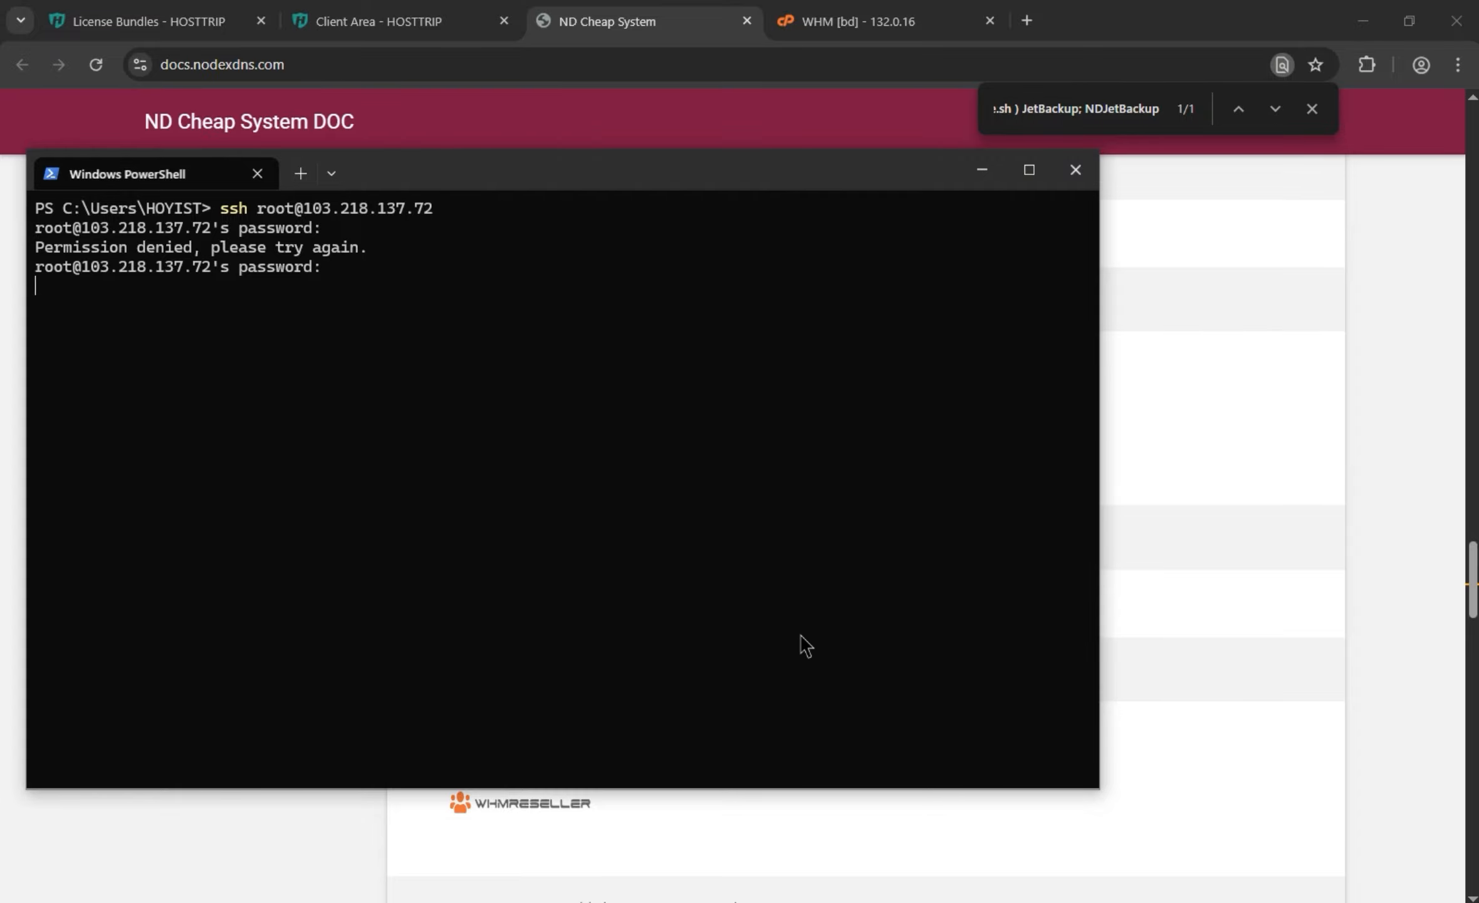
key(Return)
text(clear)
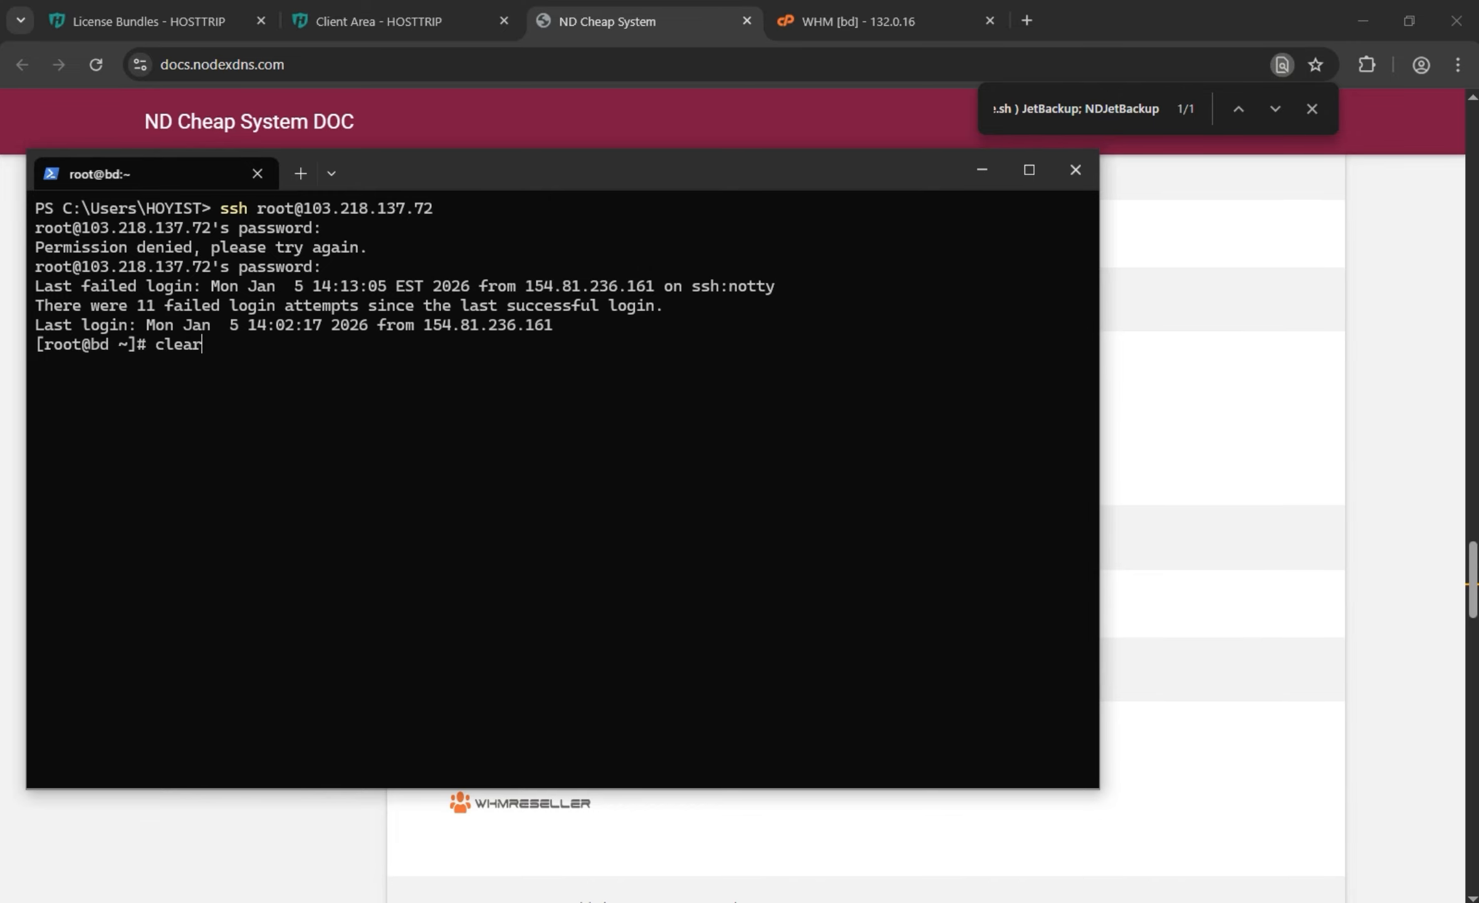
key(Return)
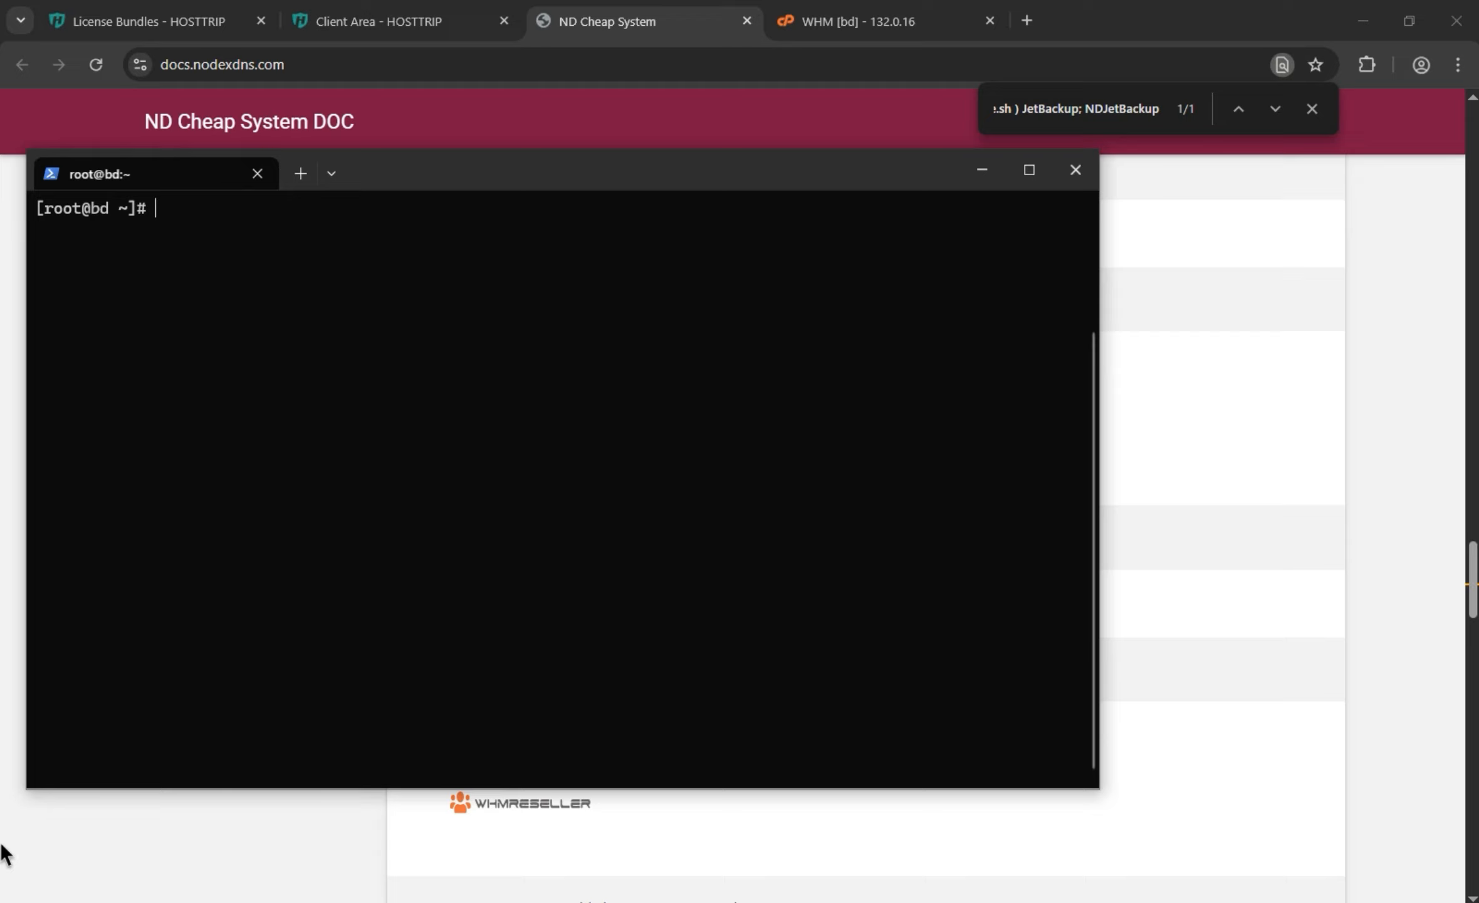
click(126, 901)
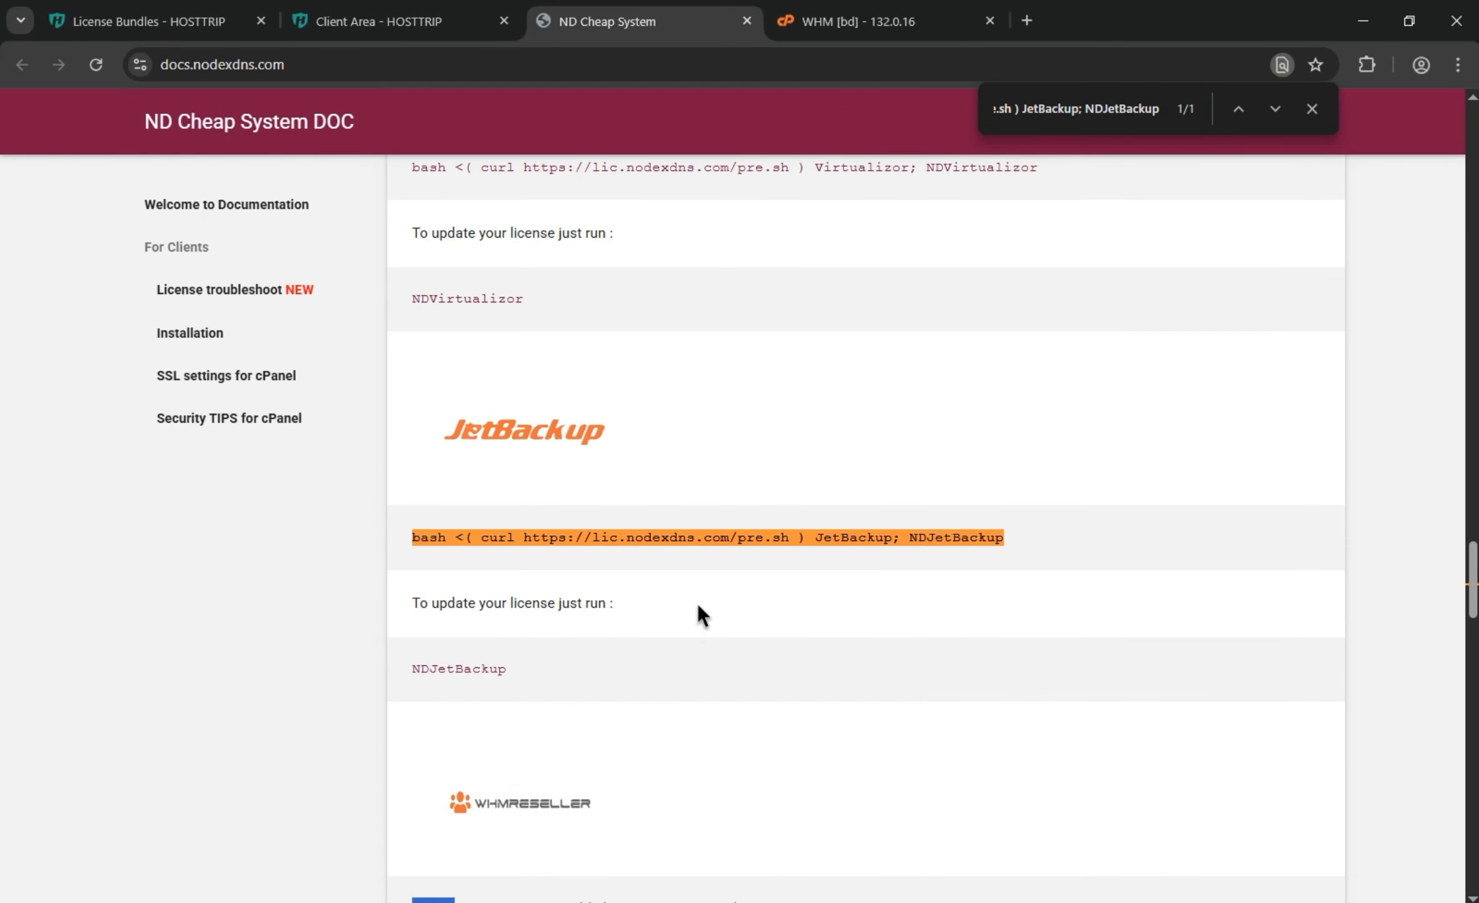
triple_click(808, 537)
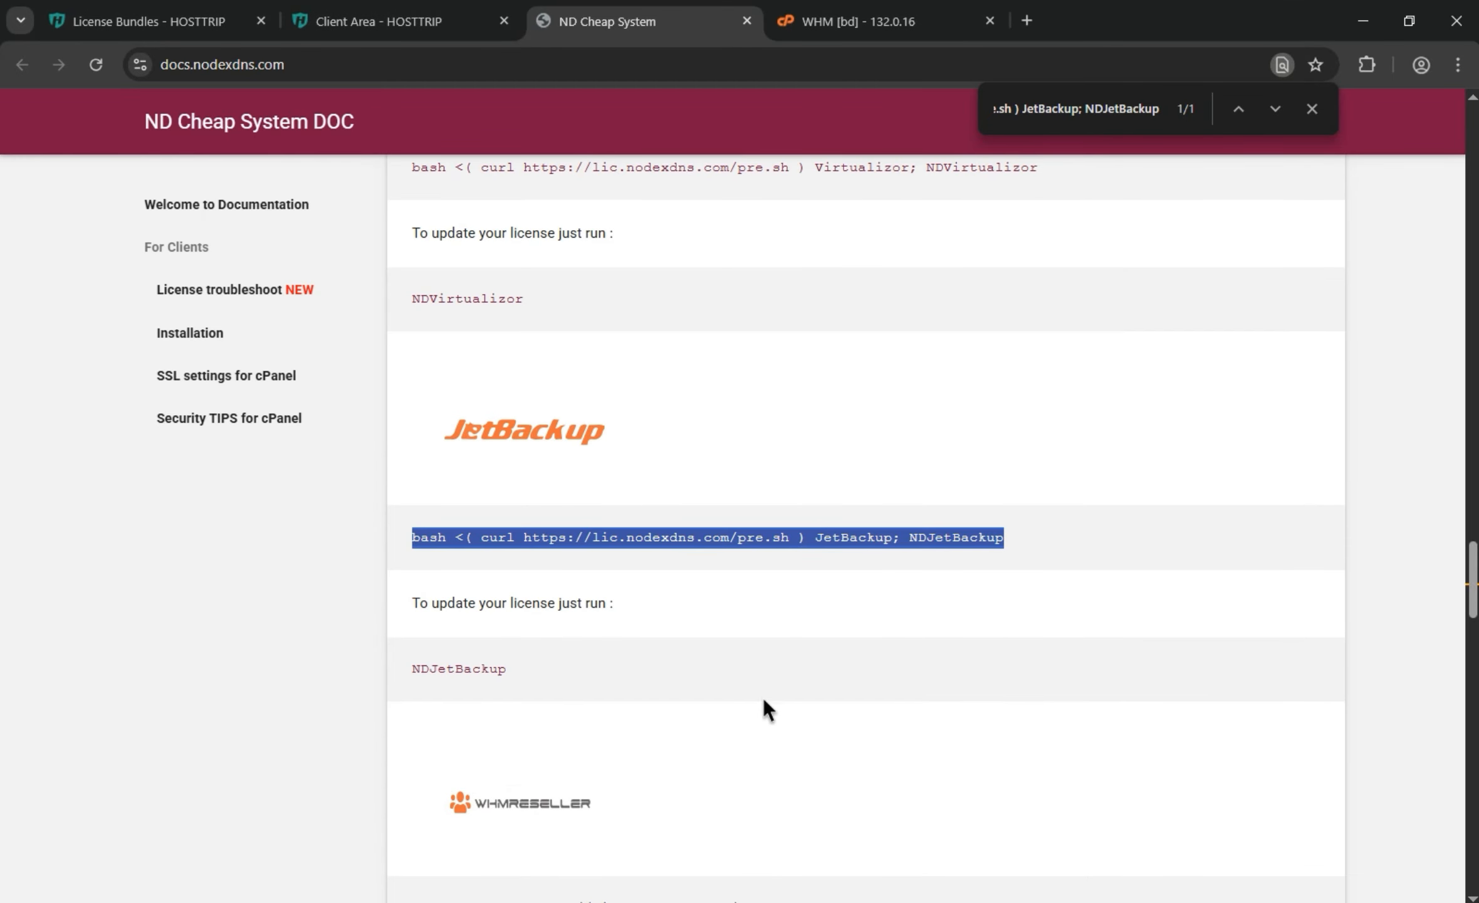
key(alt+Tab)
text(bash <( curl https://lic.nodexdns.com/pre.sh ) JetBackup; NDJetBackup)
key(Return)
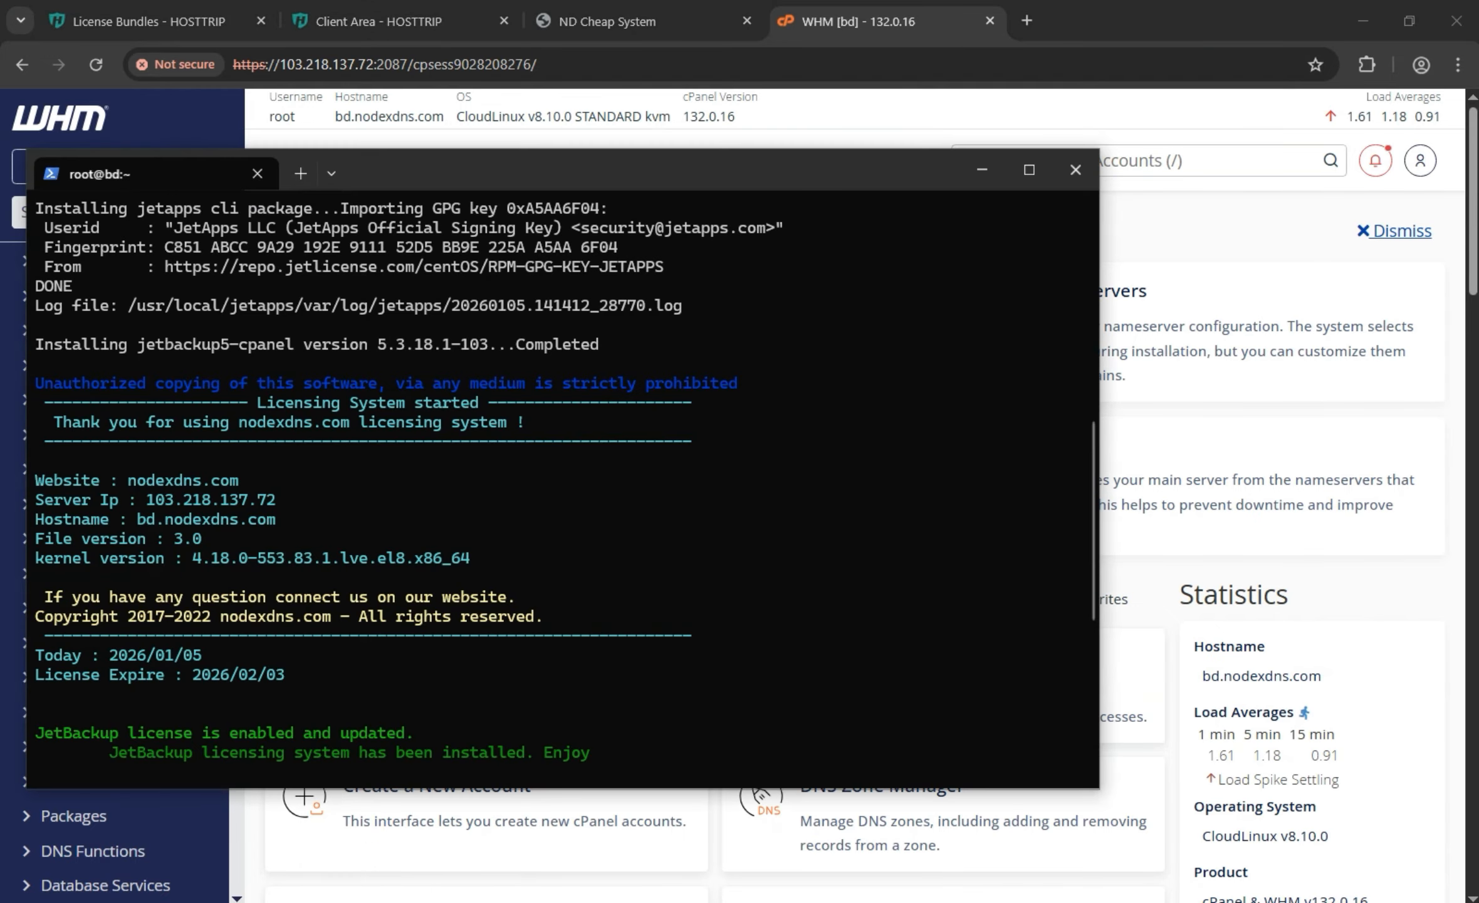
scroll(396, 696, up, 6)
scroll(396, 696, up, 4)
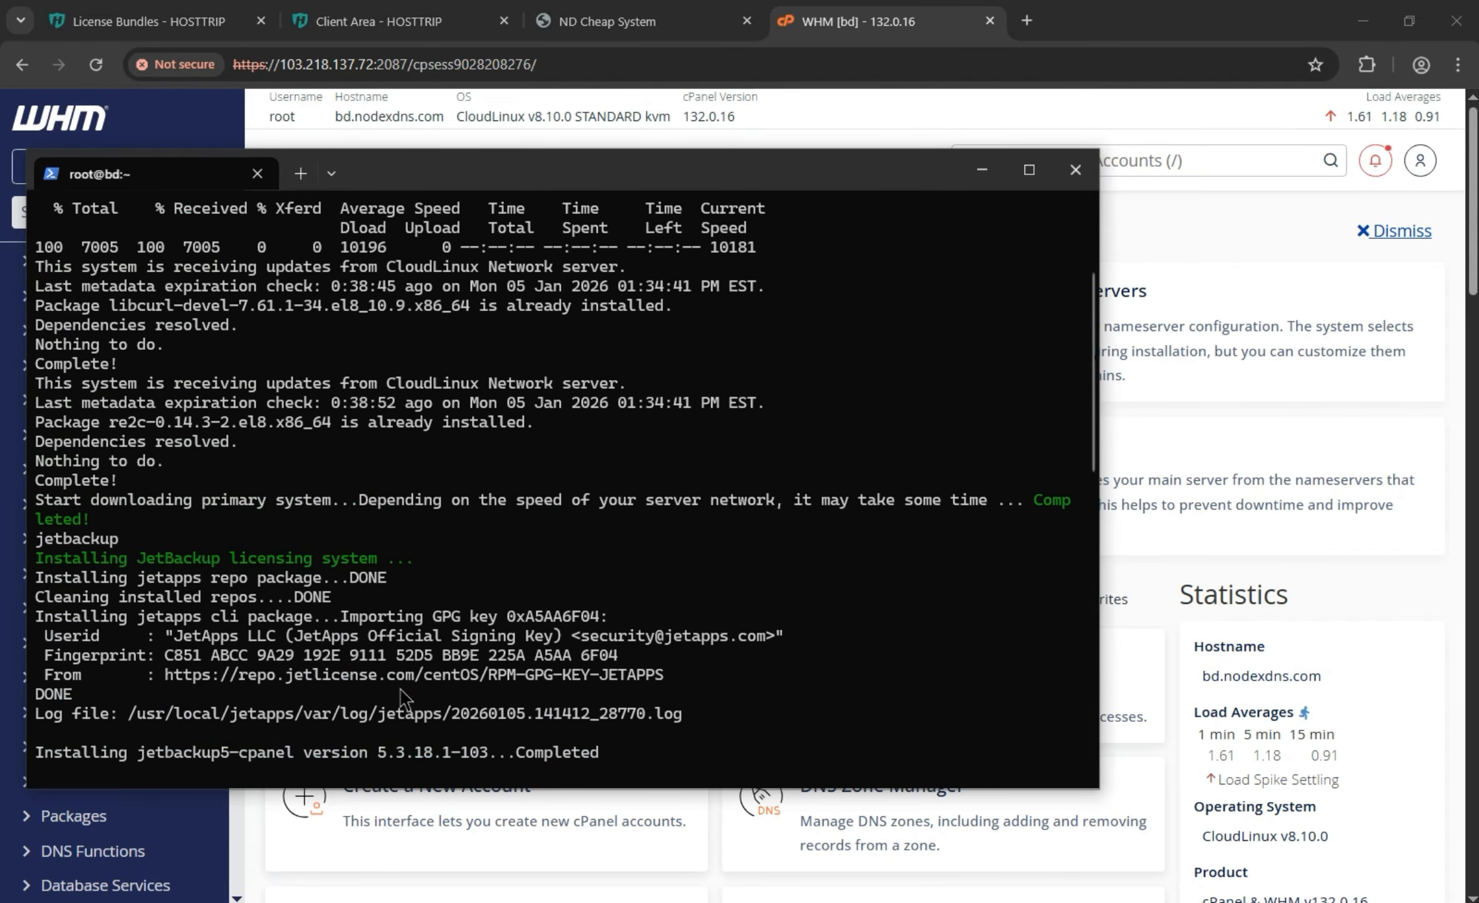
- Check the installation output from the install command to its end, and open the JetBackup 5 plugin in WHM
triple_click(215, 366)
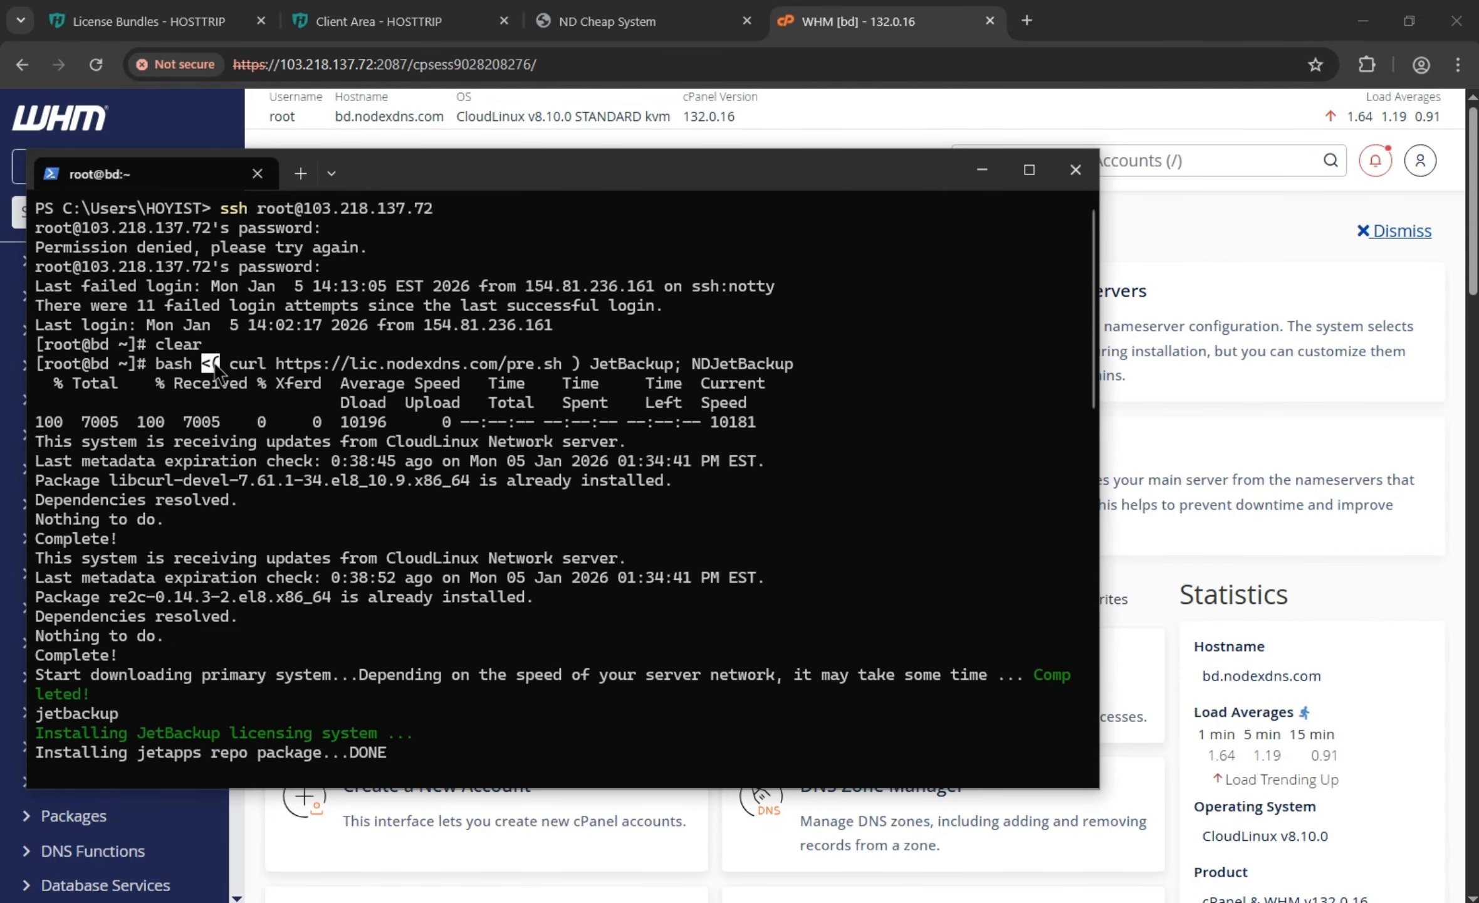
key(ctrl+c)
scroll(467, 351, down, 20)
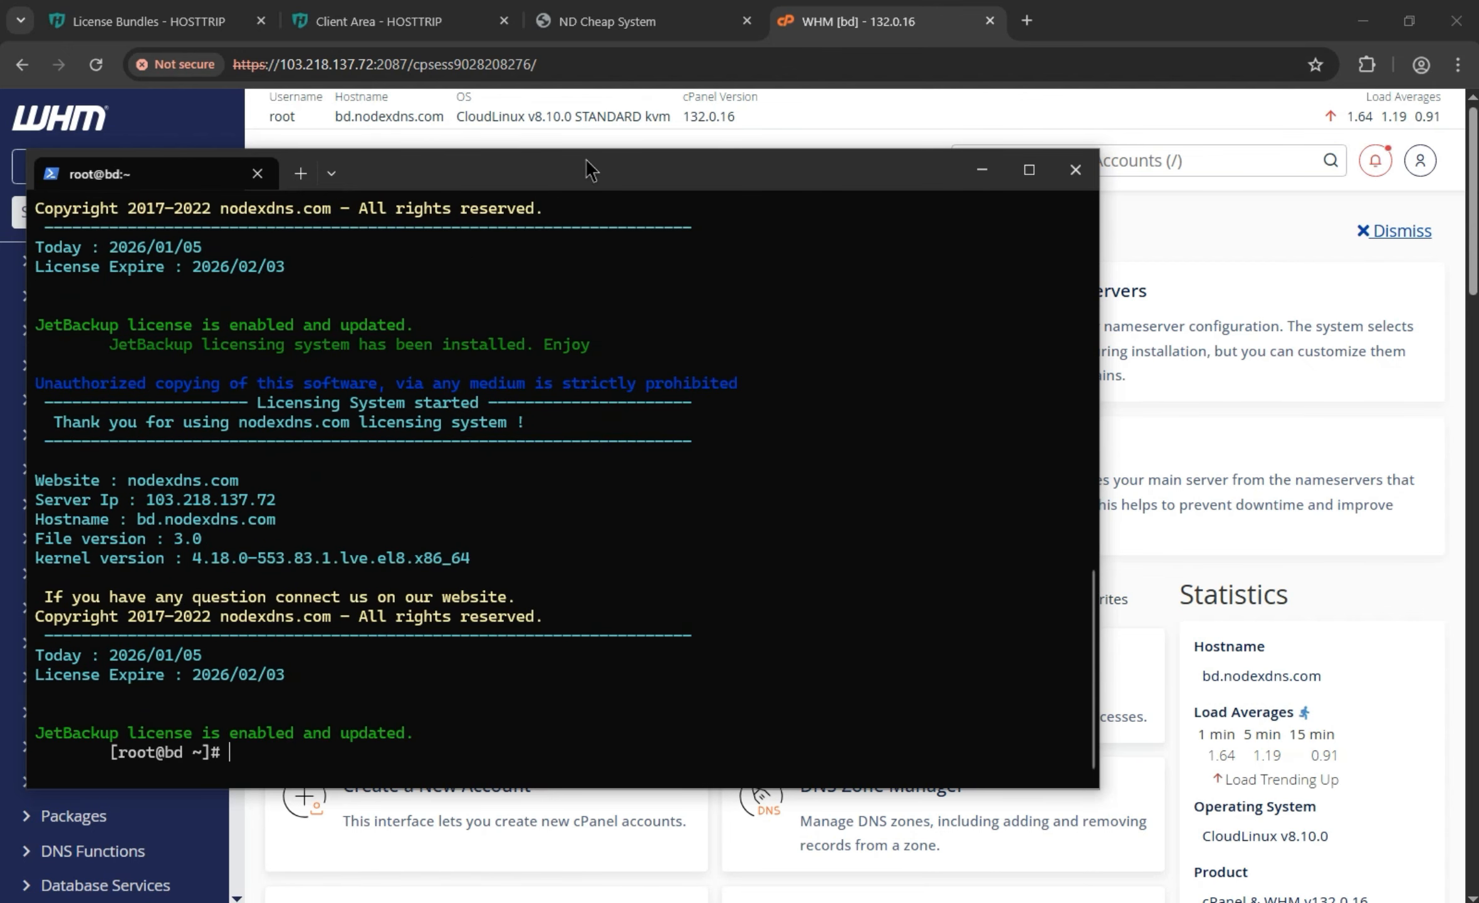
triple_click(563, 116)
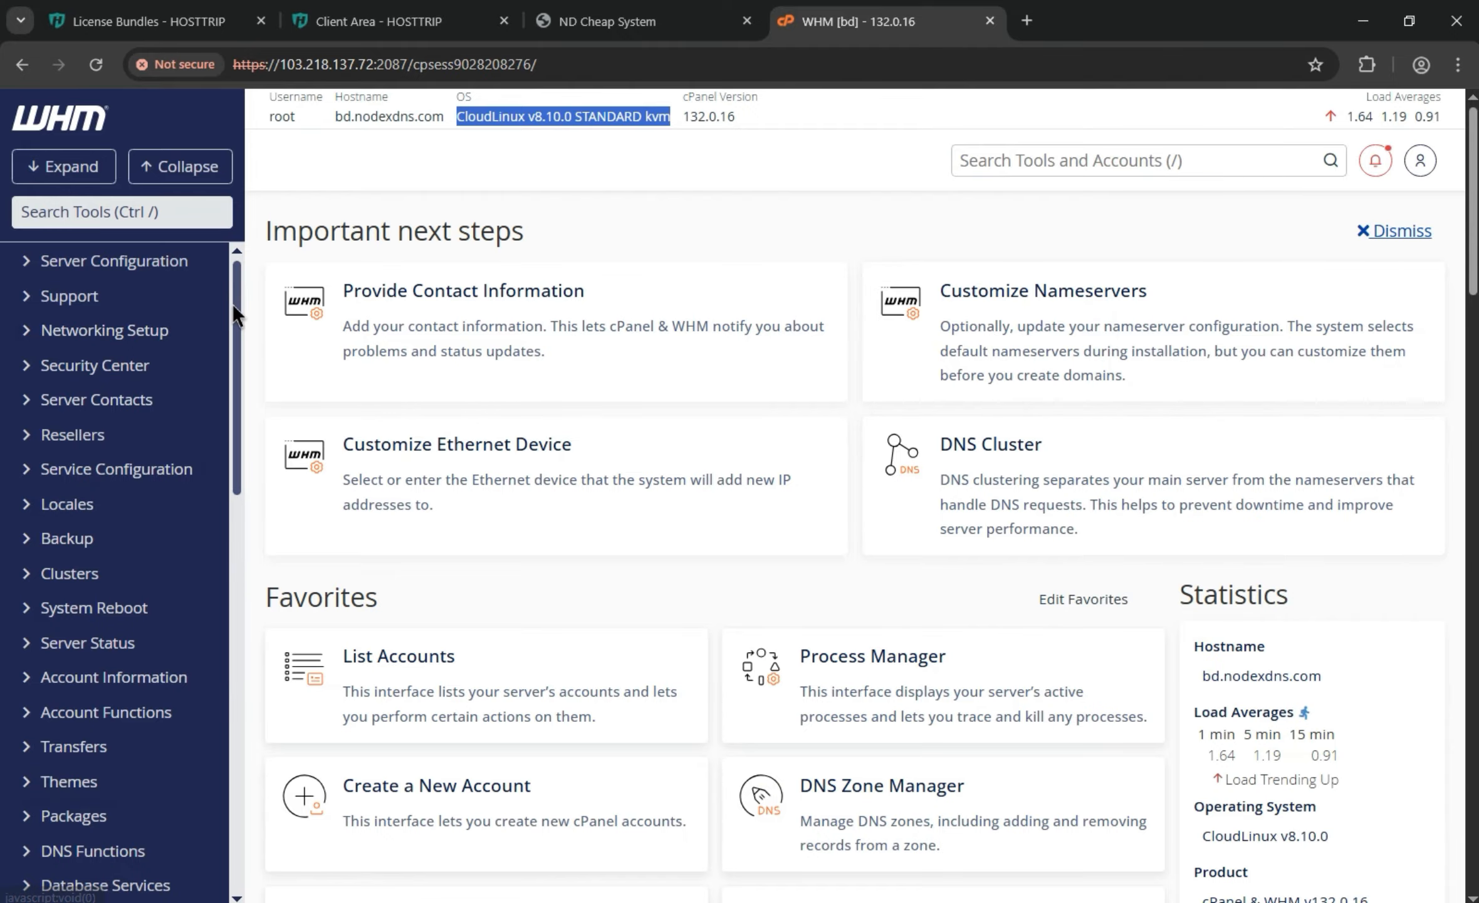
scroll(244, 421, down, 5)
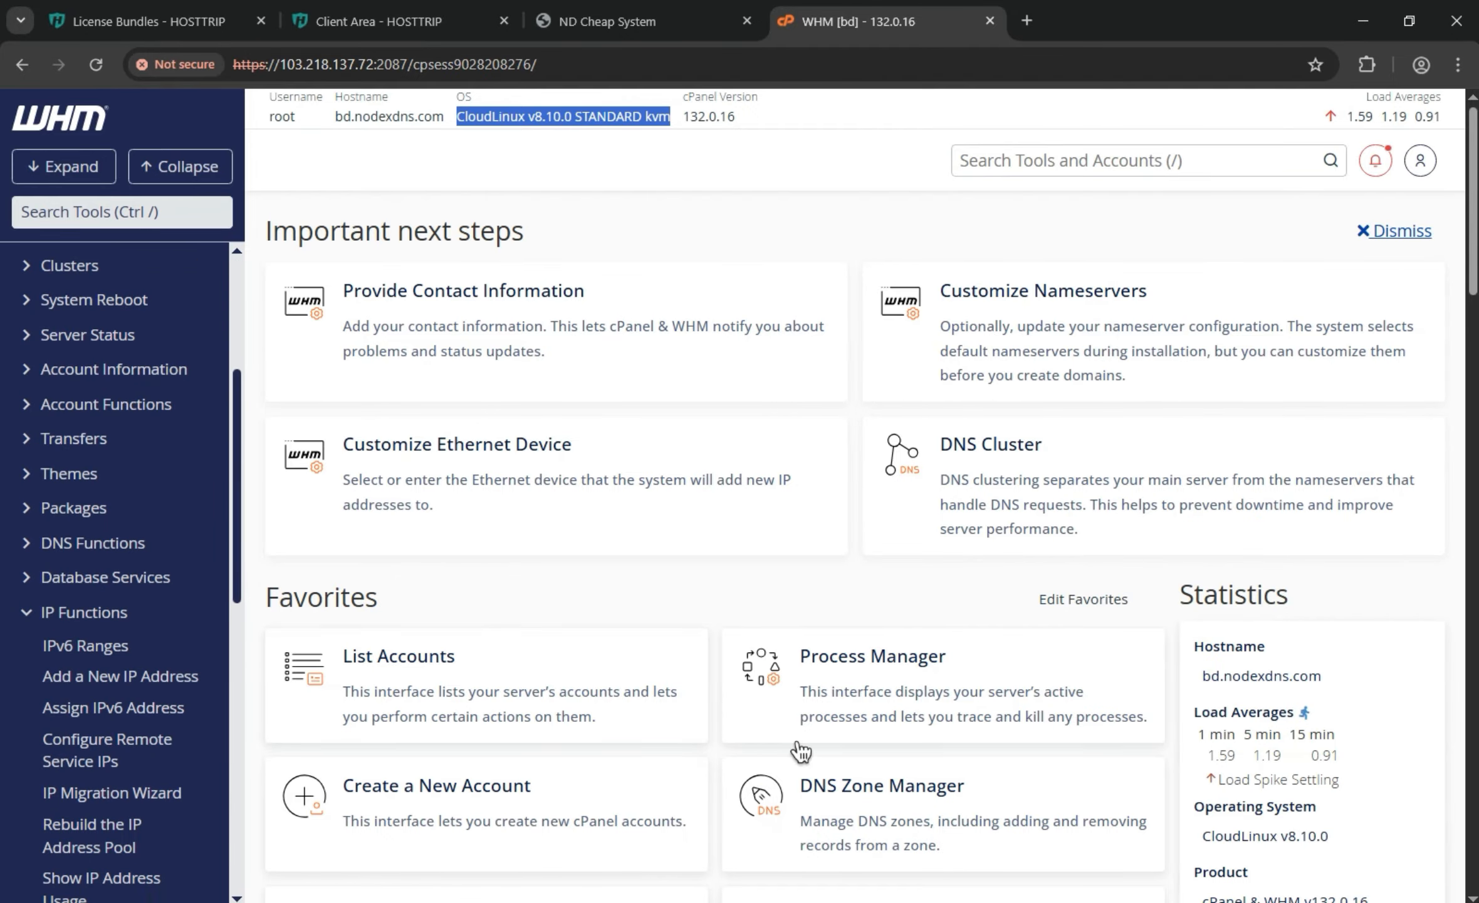
scroll(242, 552, down, 10)
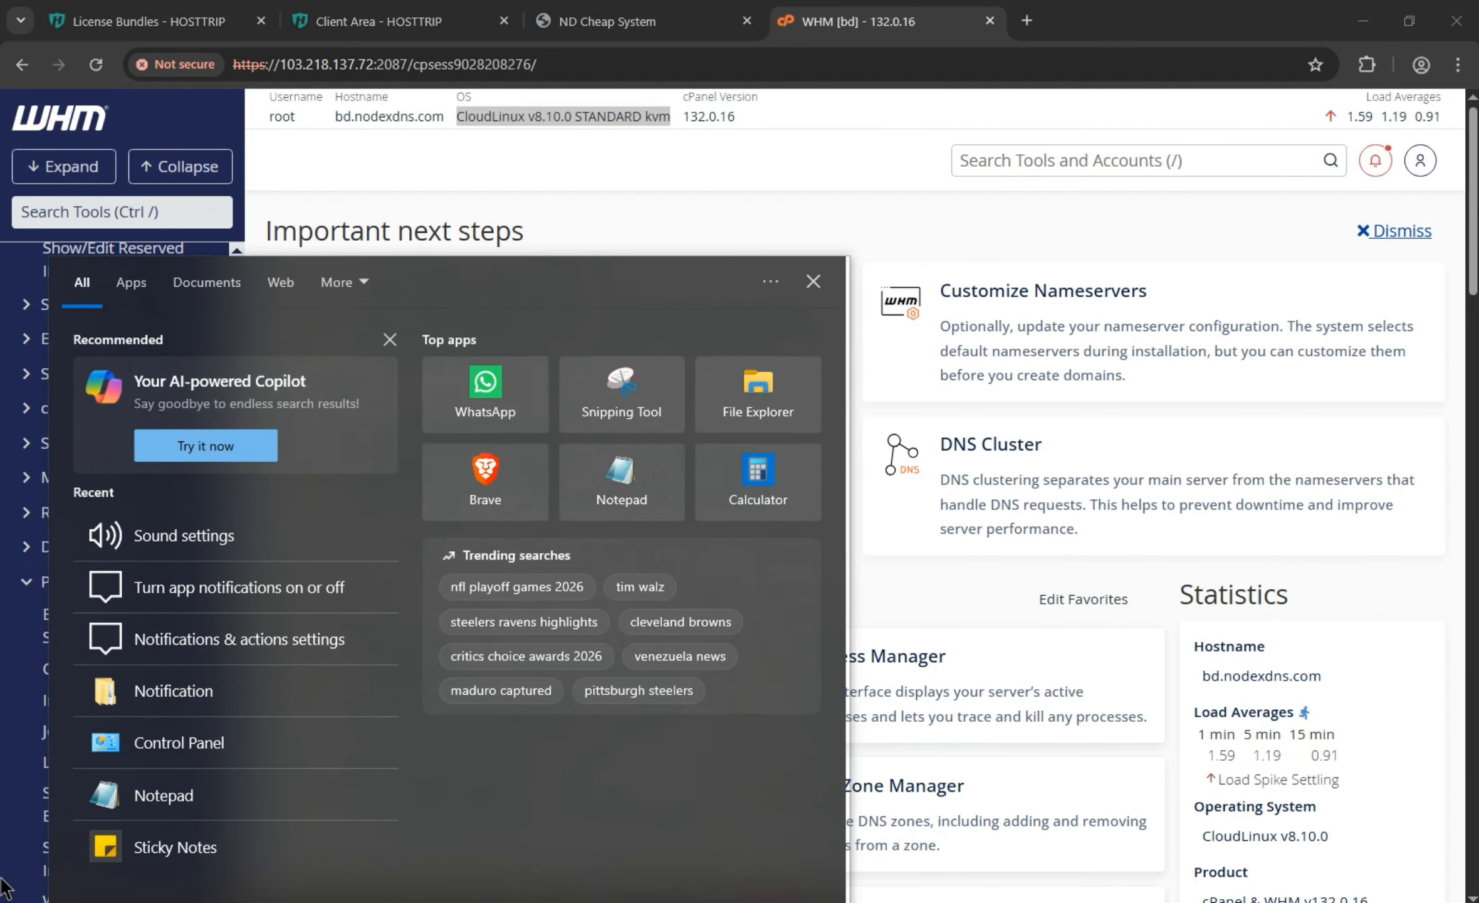
click(6, 796)
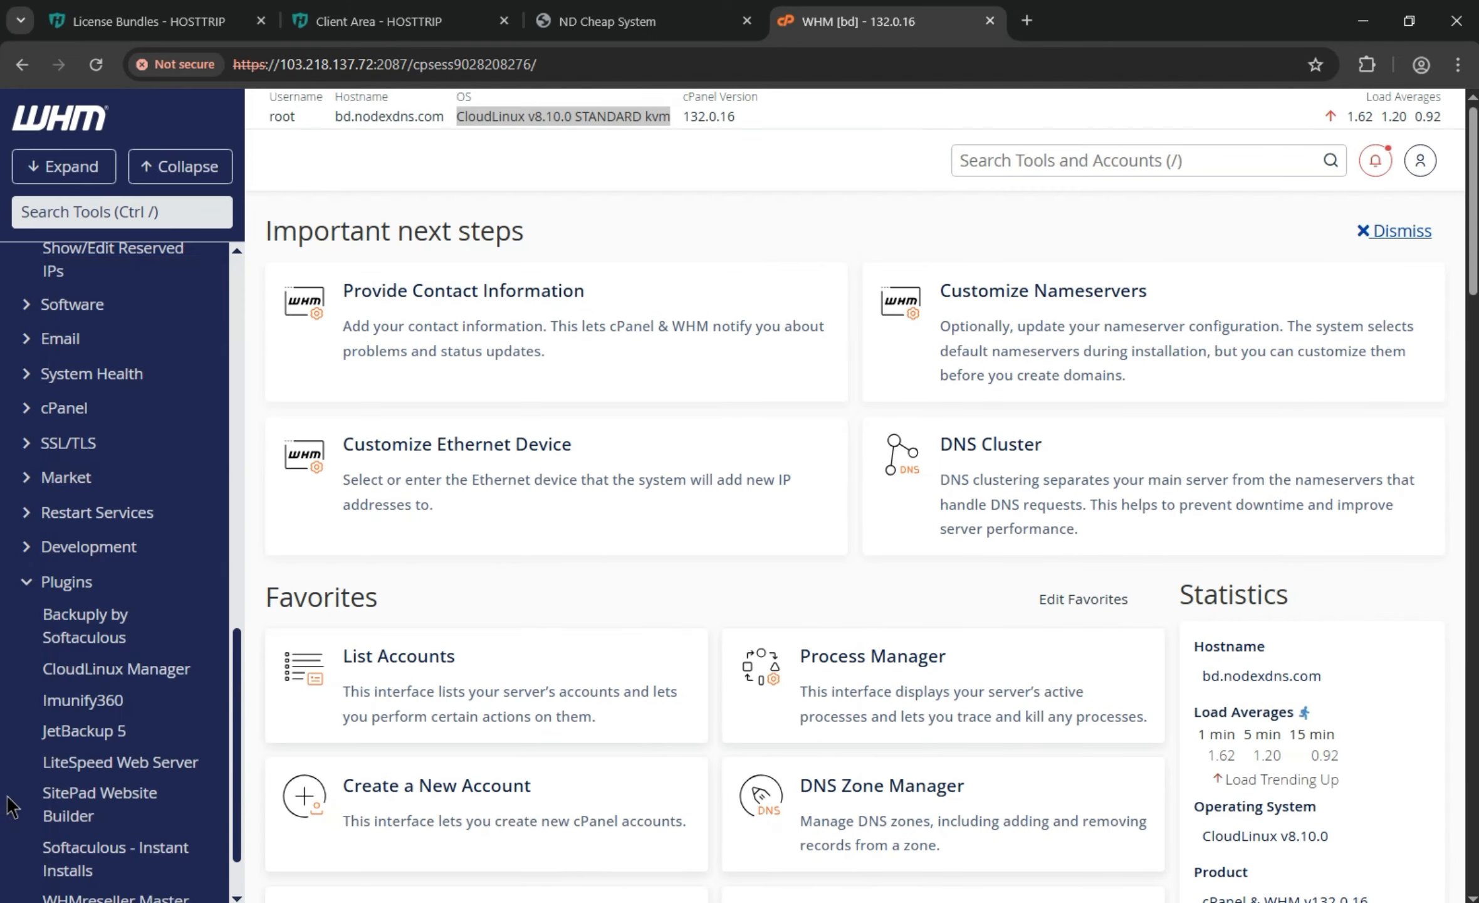
click(74, 748)
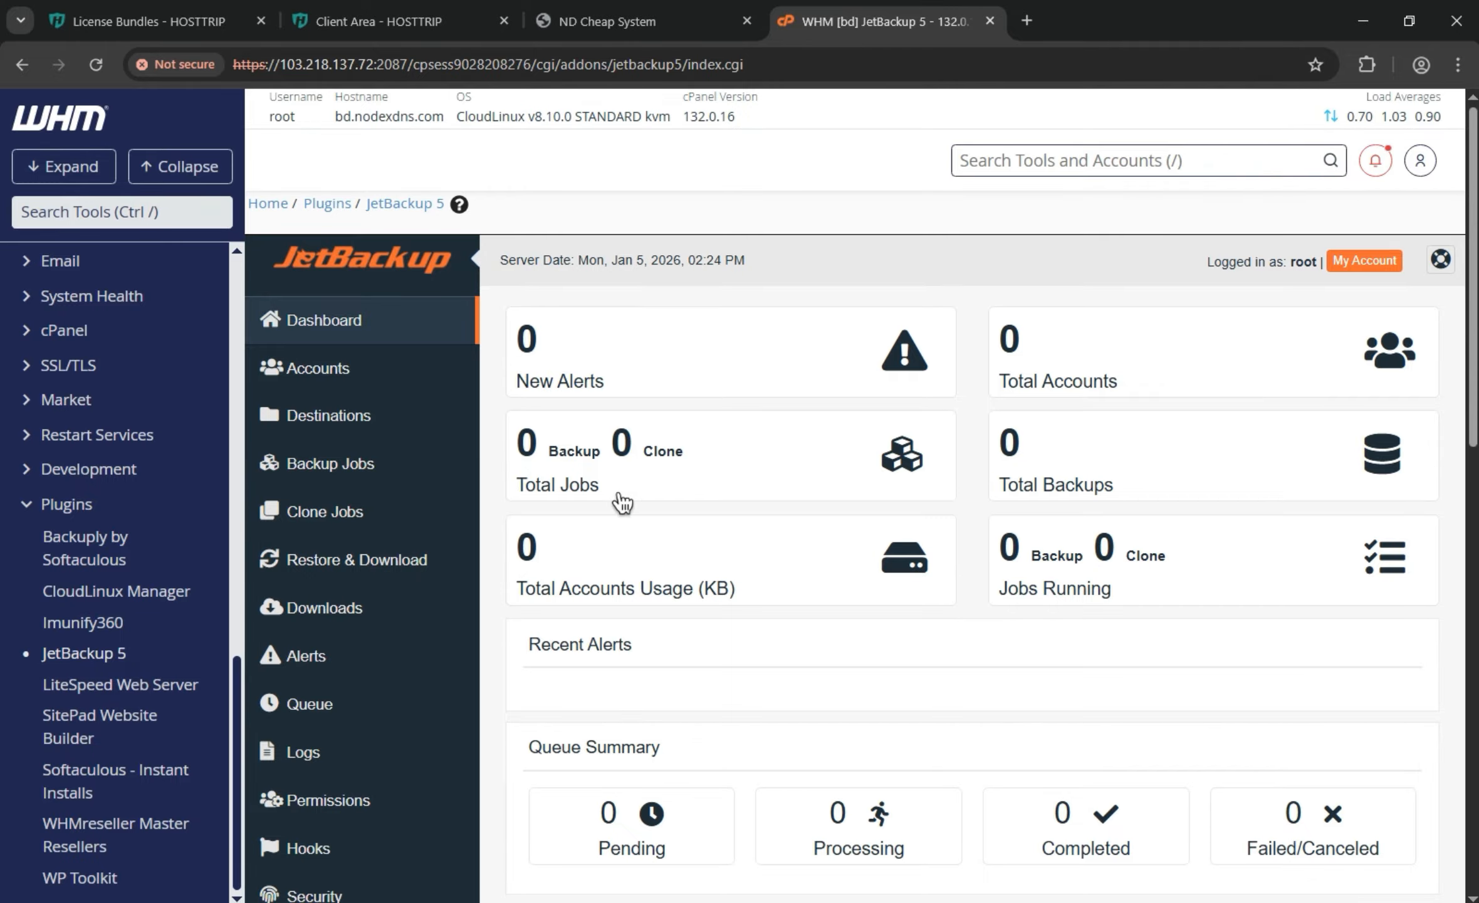
- Go to the JetBackup destinations and start creating a new destination
scroll(654, 463, down, 1)
scroll(655, 463, up, 1)
click(347, 433)
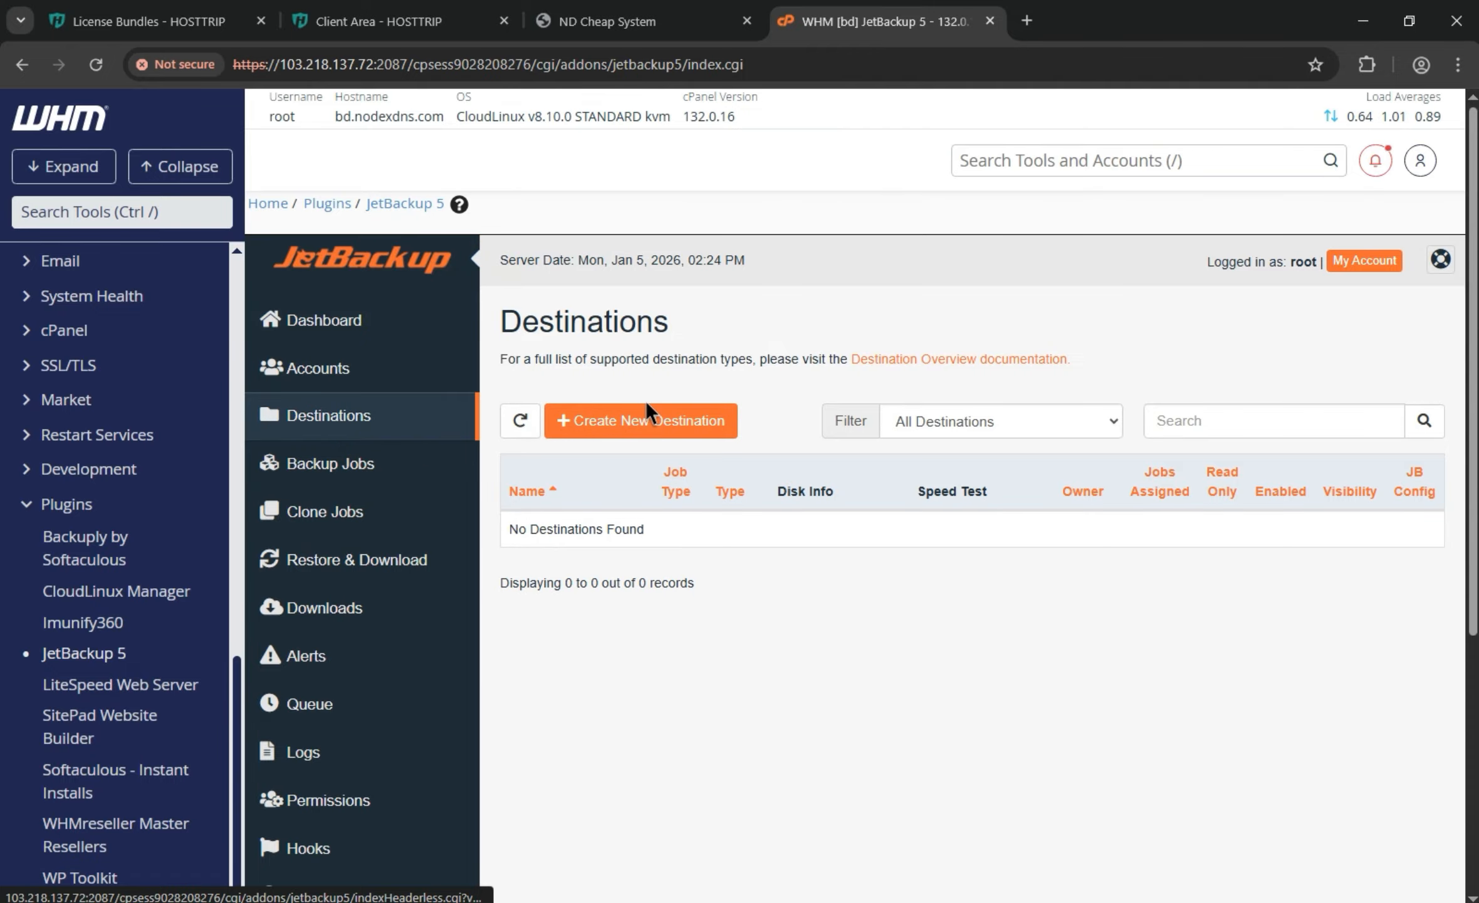
click(664, 428)
scroll(619, 392, down, 1)
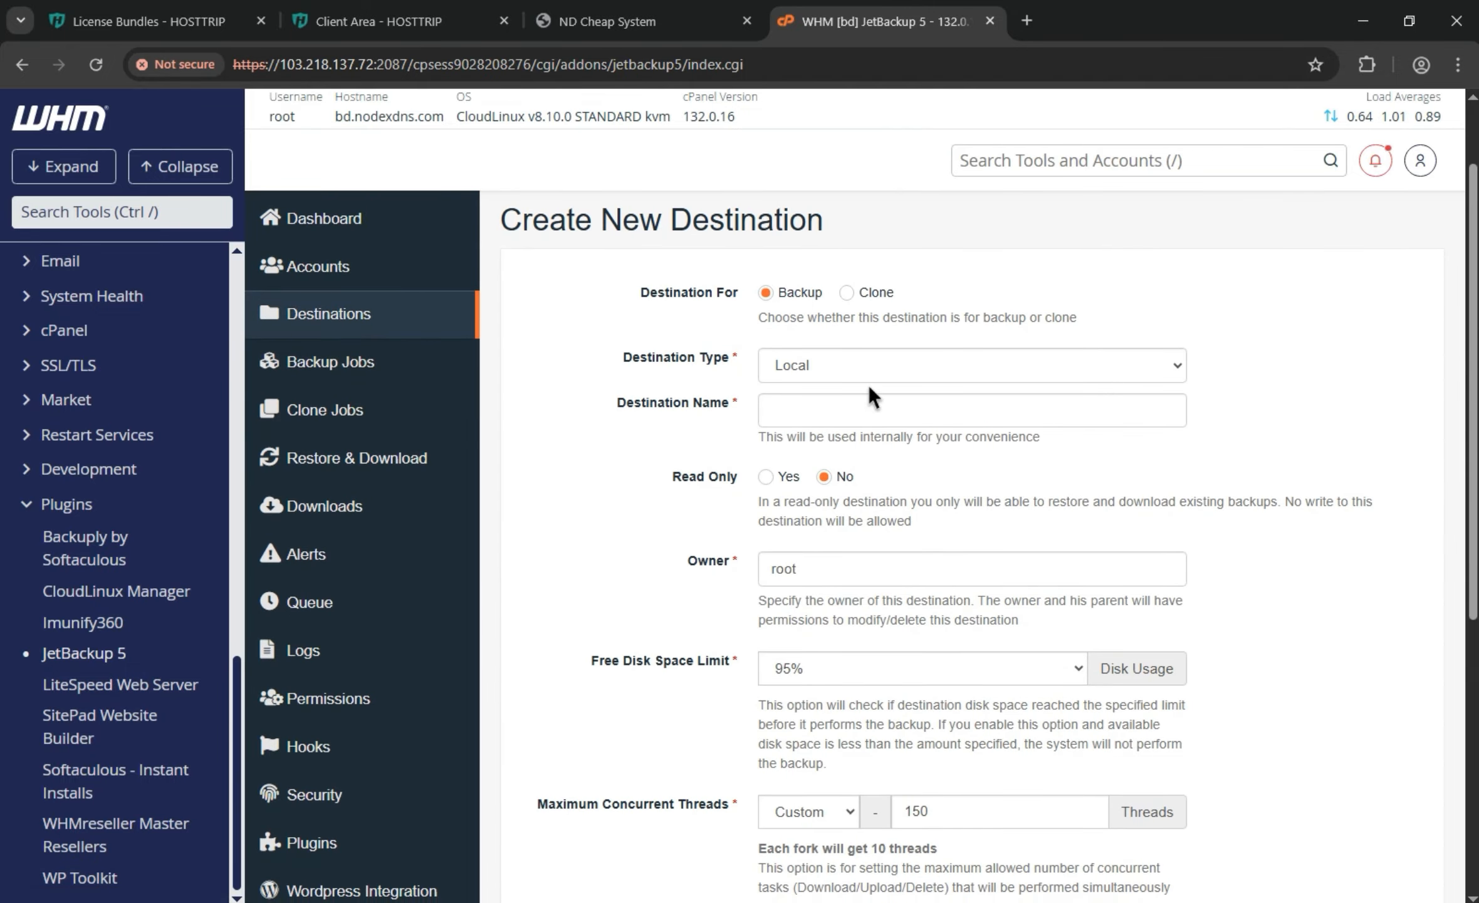
- Choose Local as the type of the new backup destination
click(853, 374)
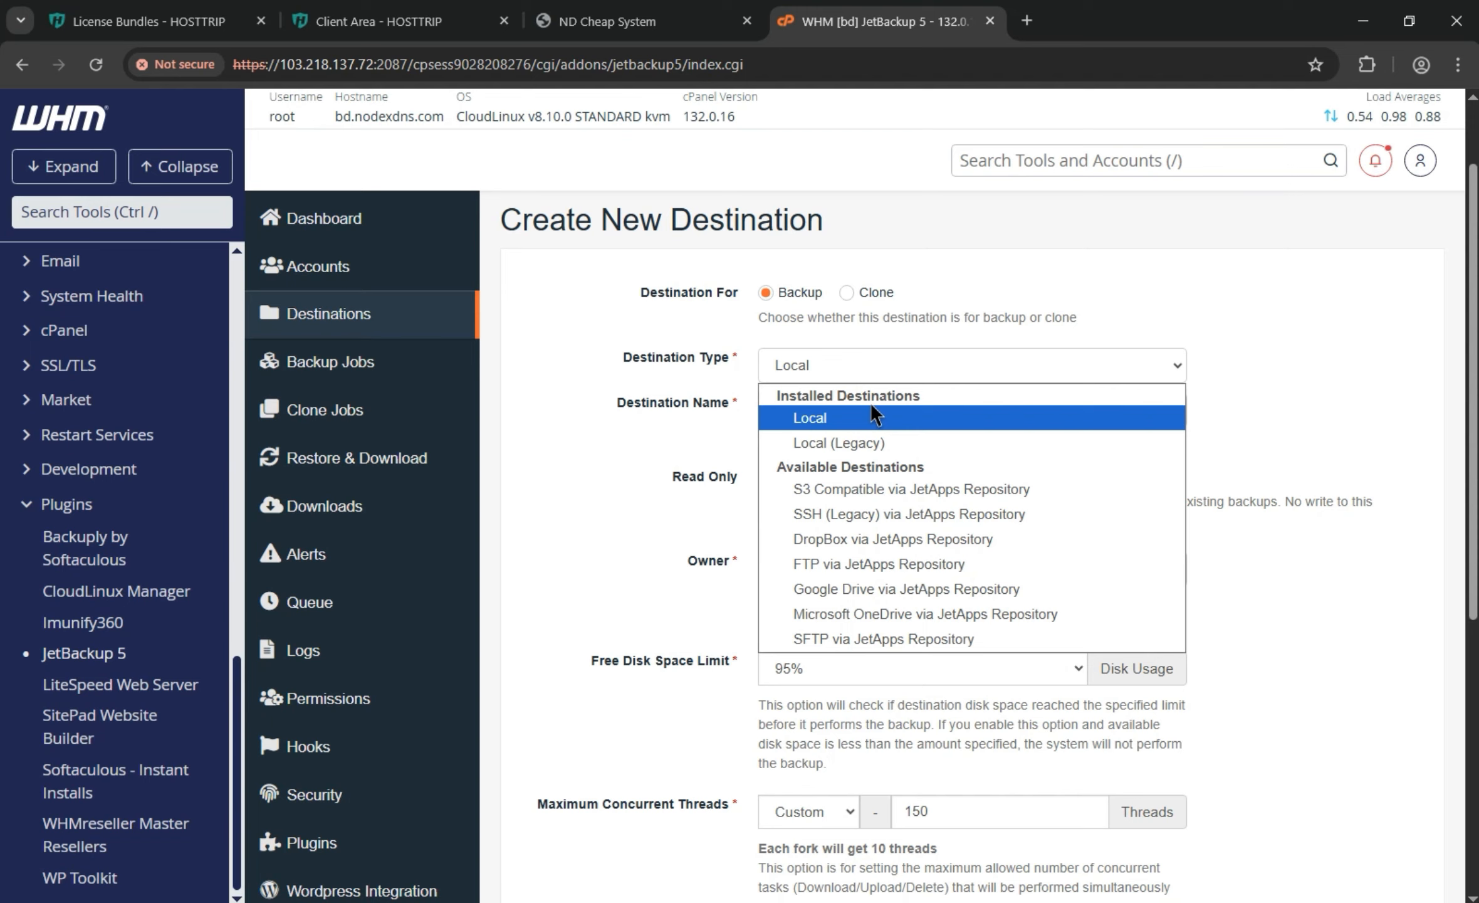
click(882, 417)
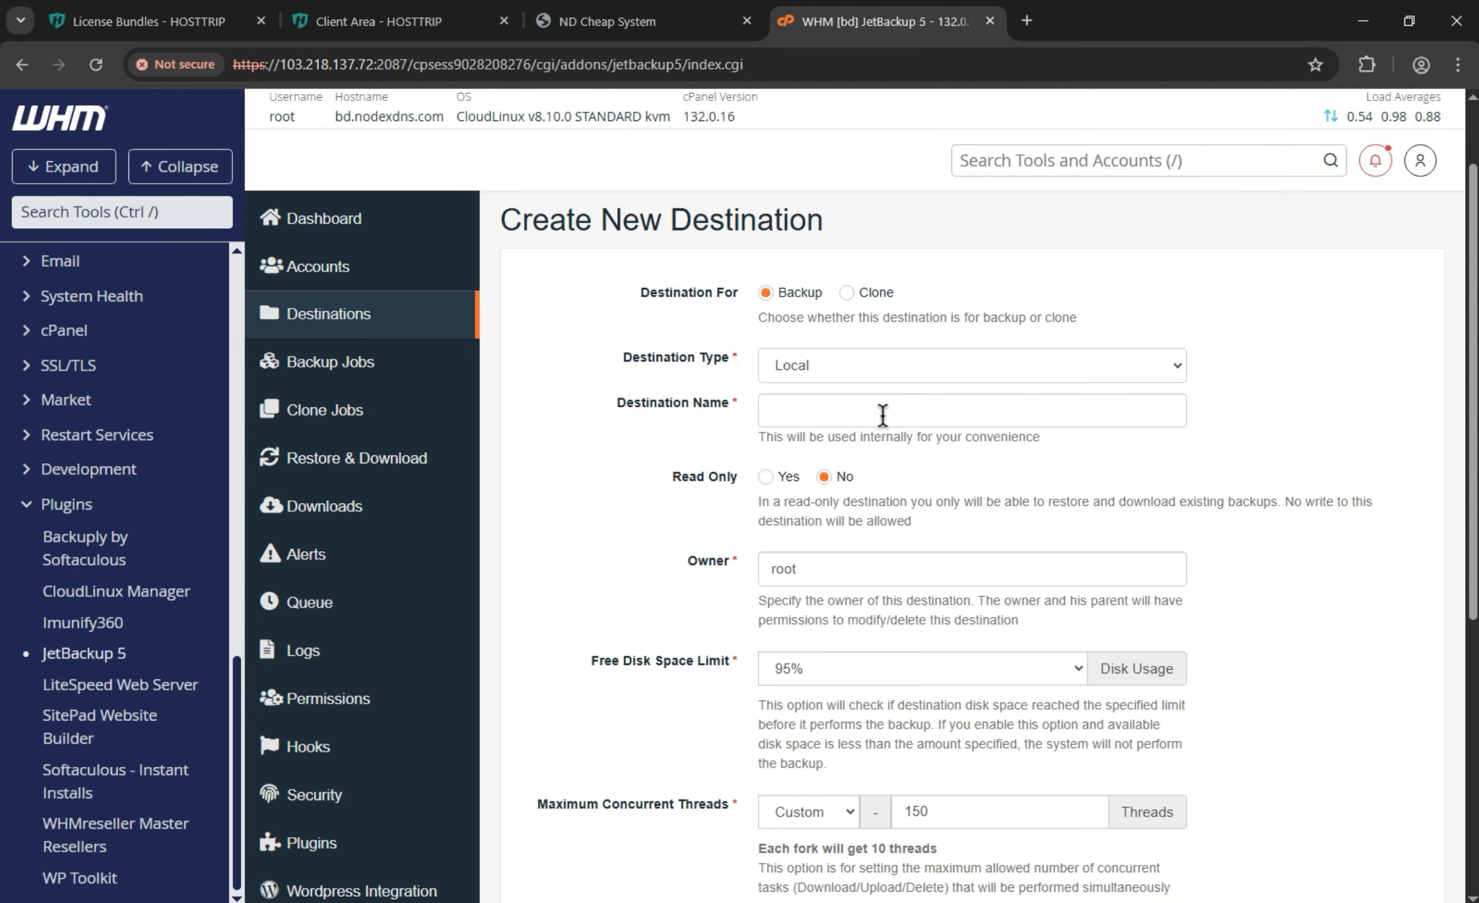
click(882, 414)
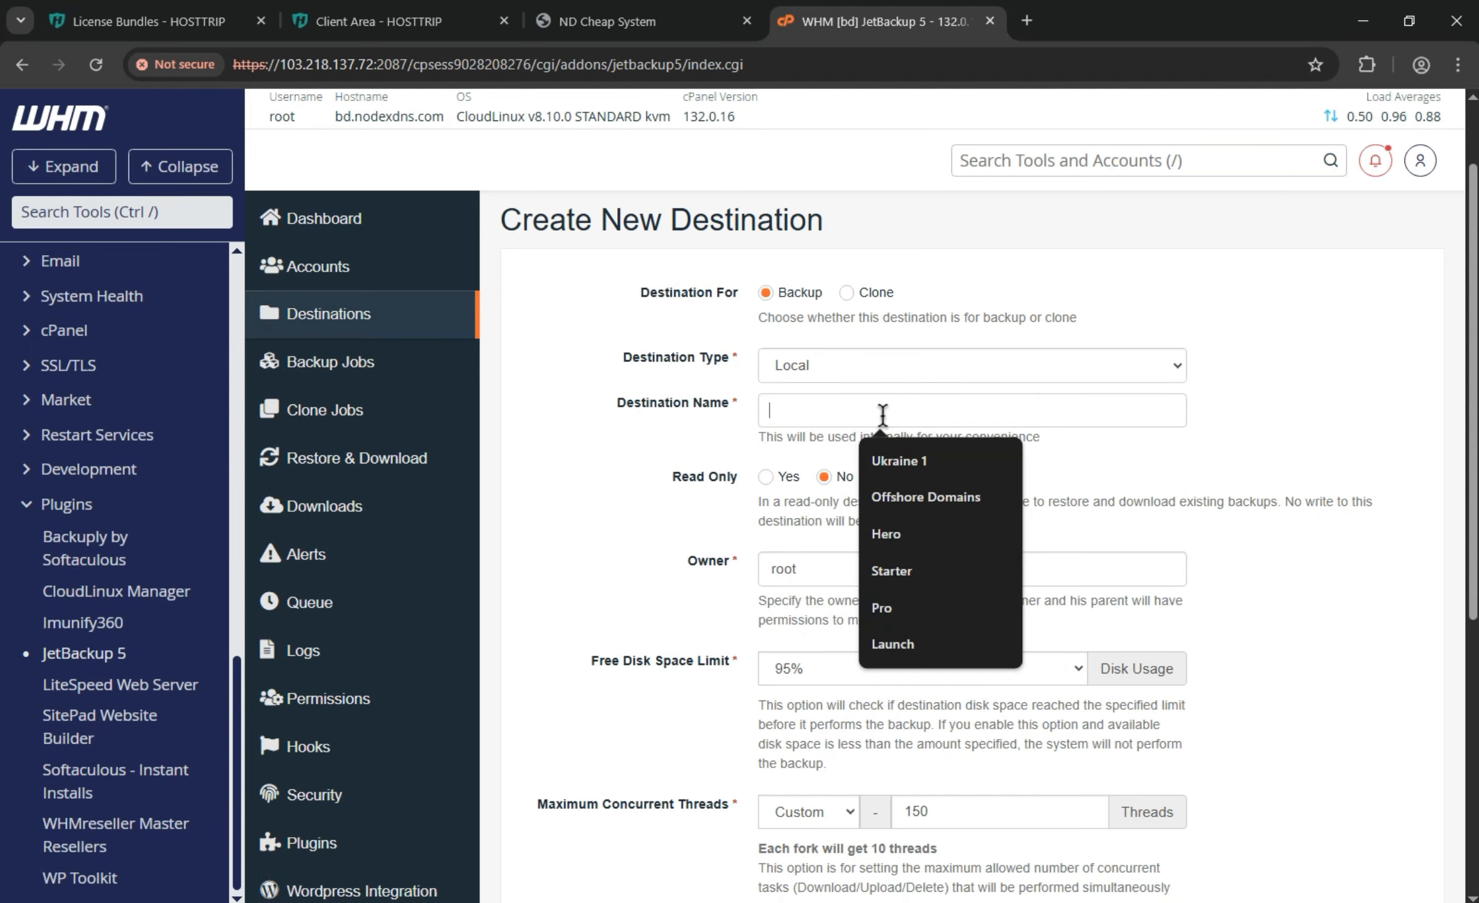
click(627, 511)
click(22, 213)
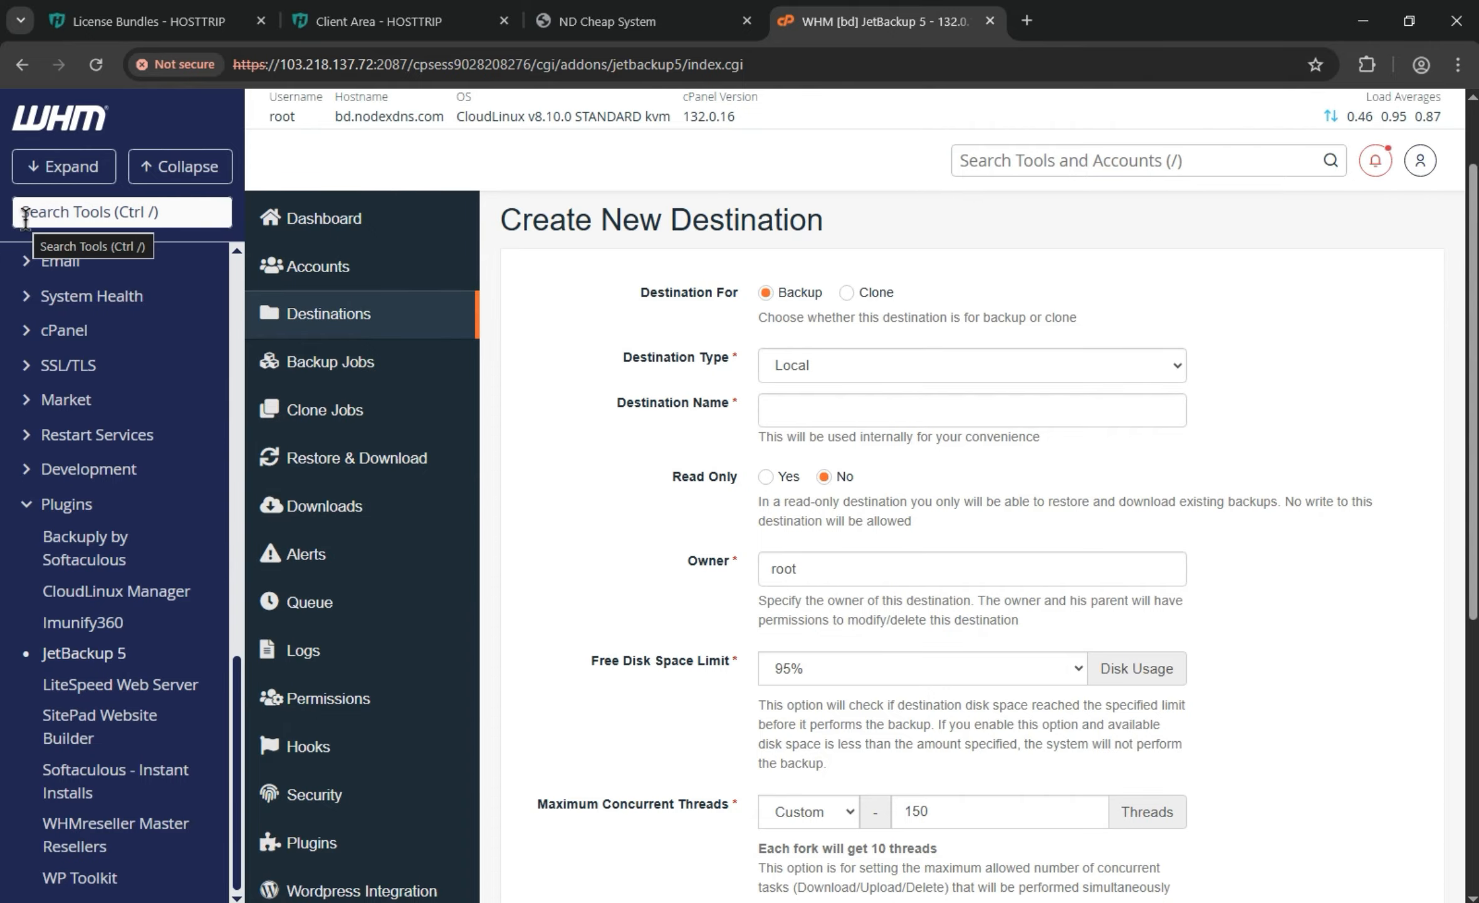
scroll(642, 426, up, 2)
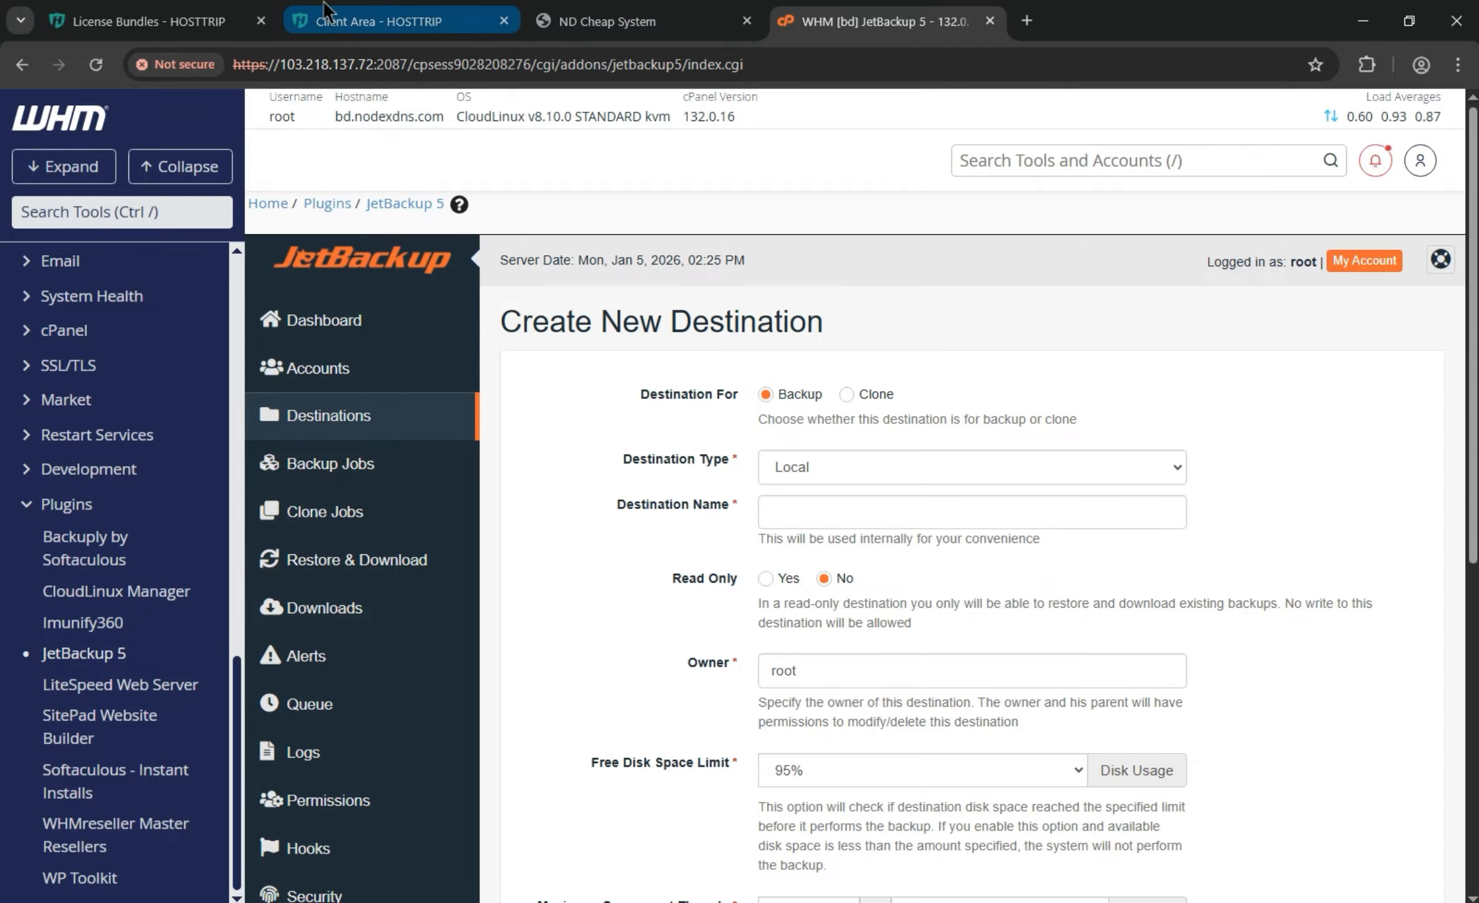
click(151, 21)
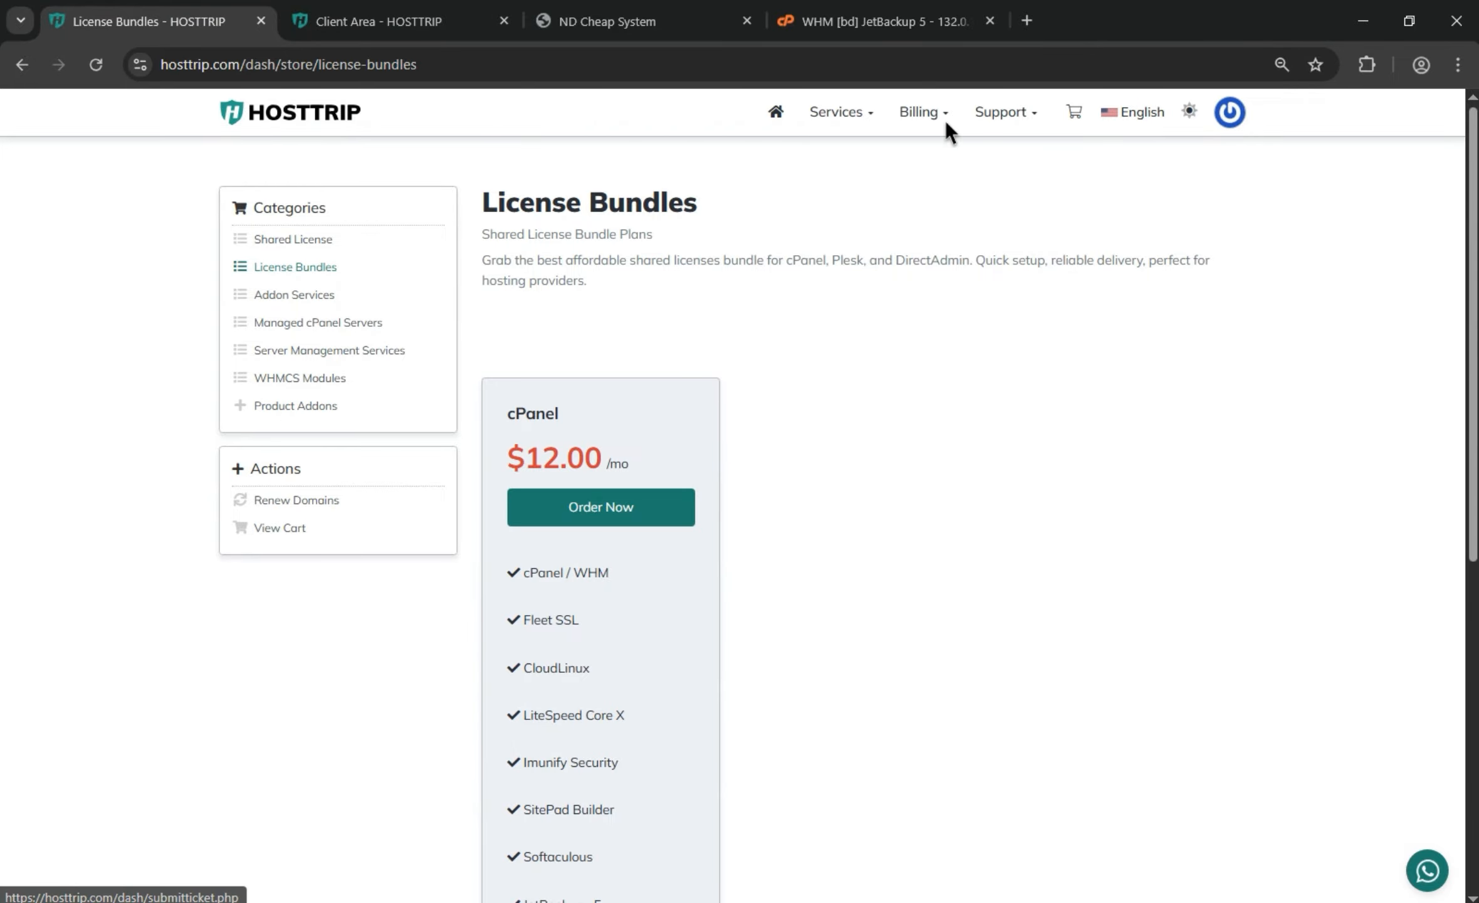
click(883, 20)
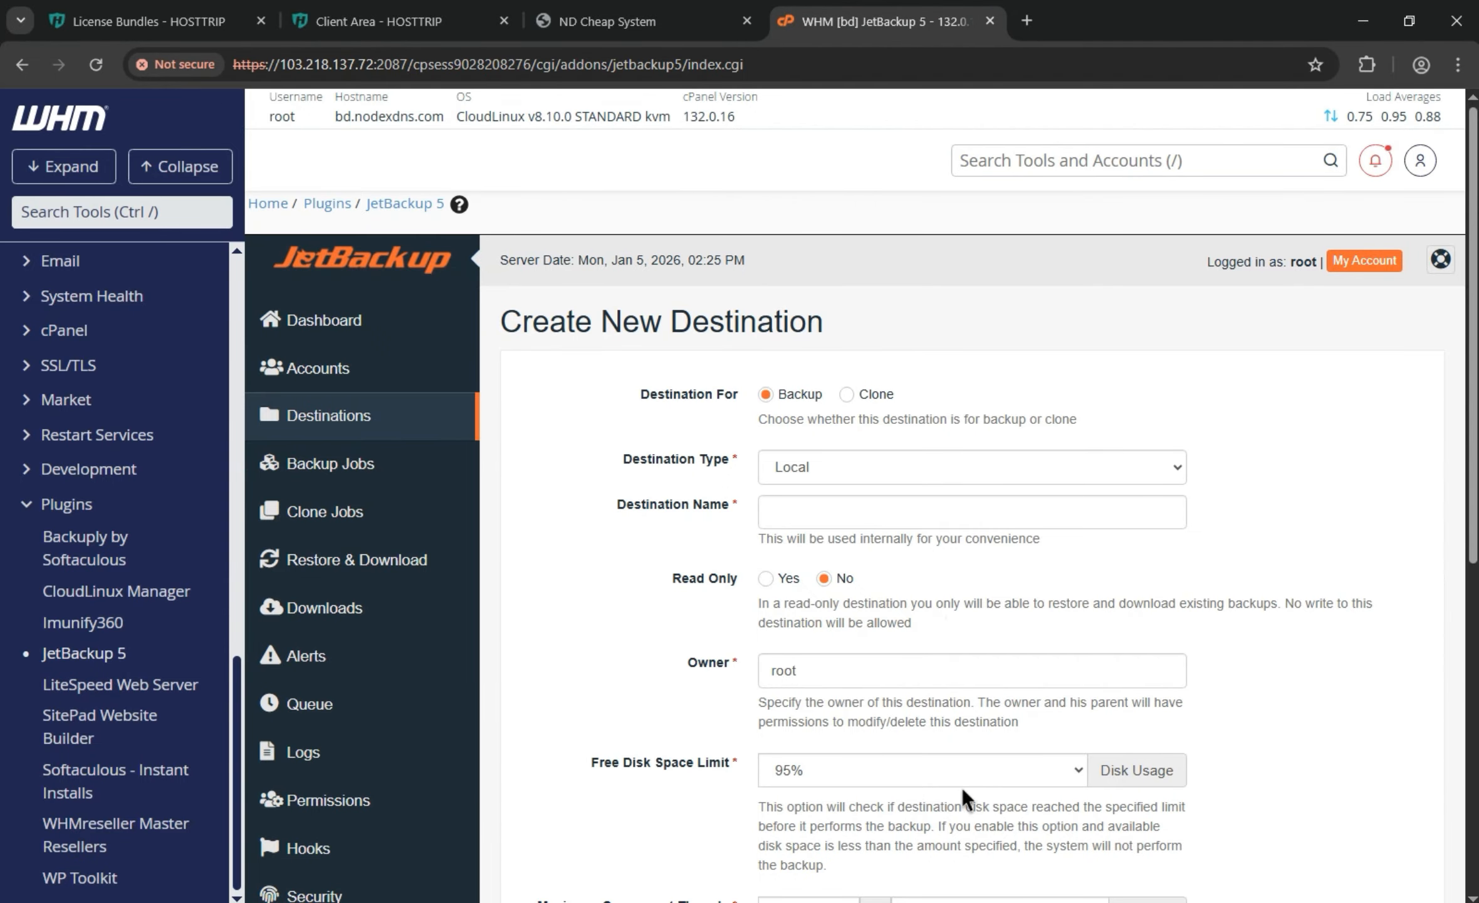
click(370, 20)
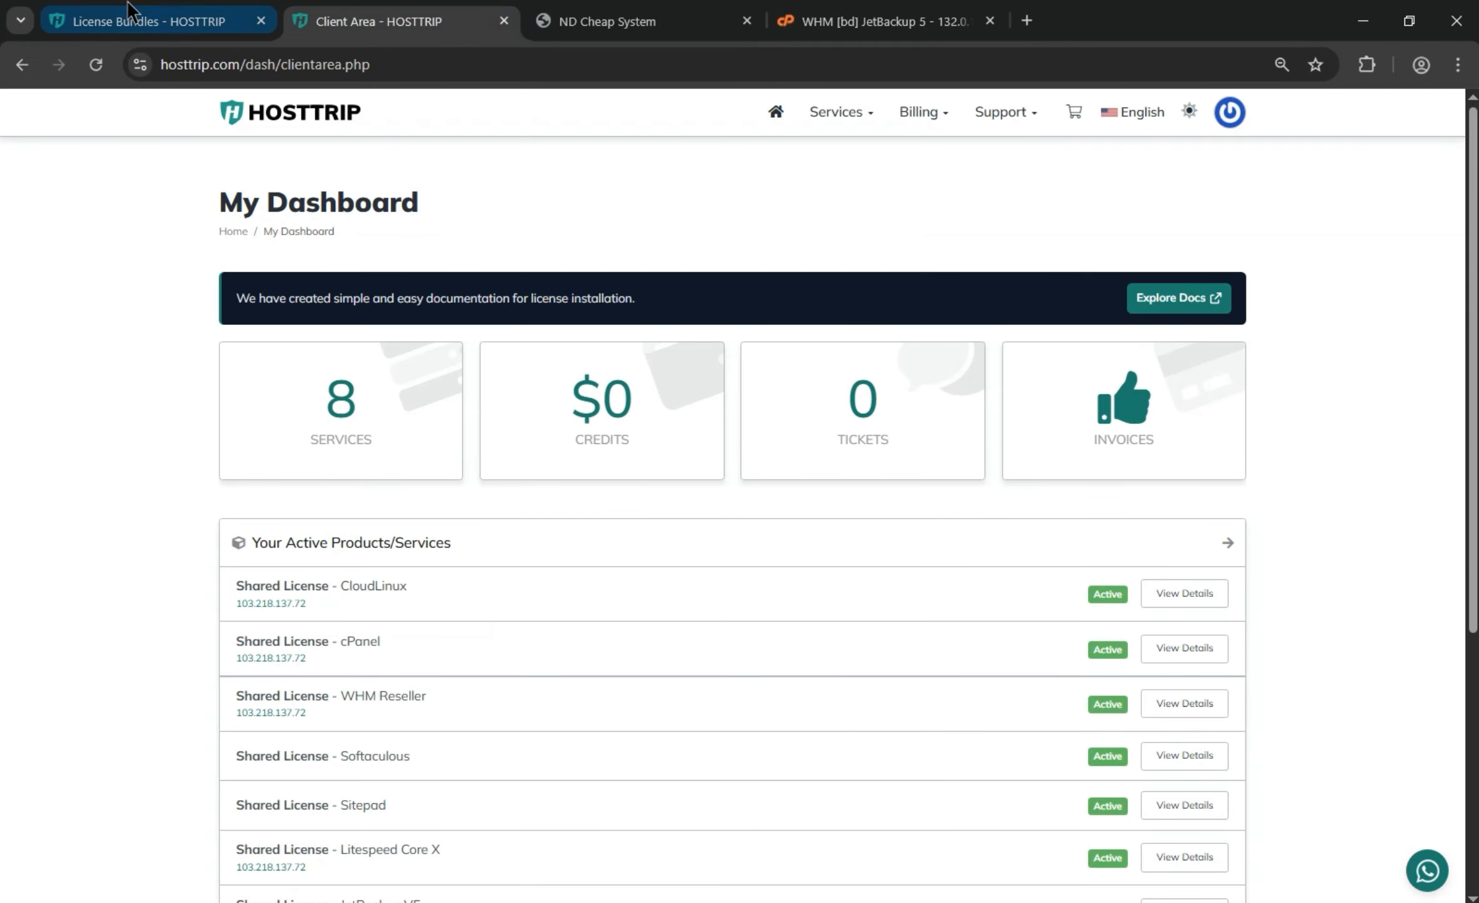
click(150, 19)
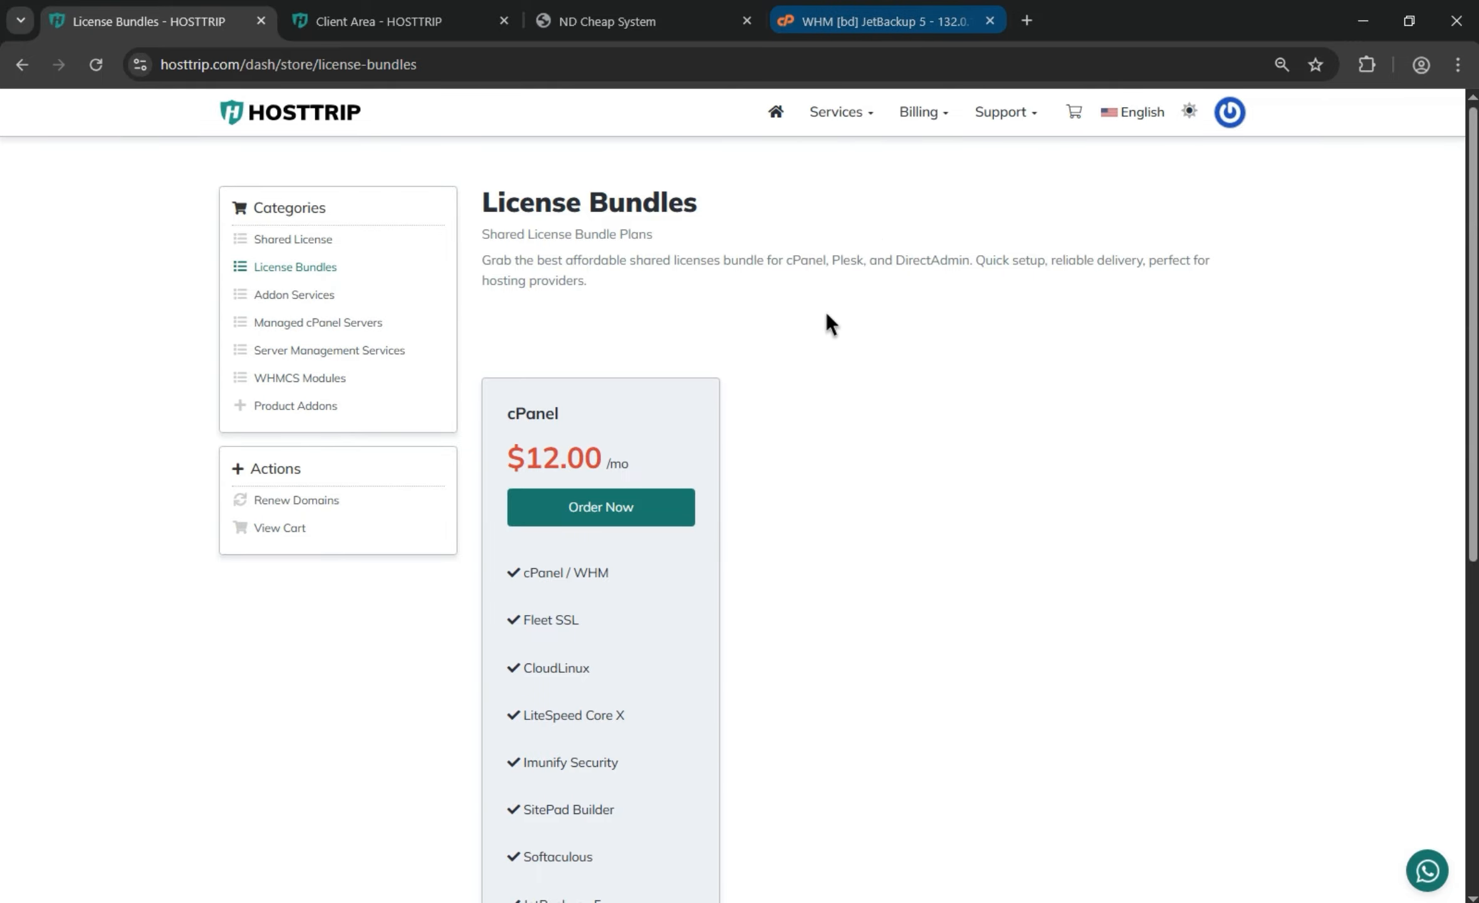
click(796, 19)
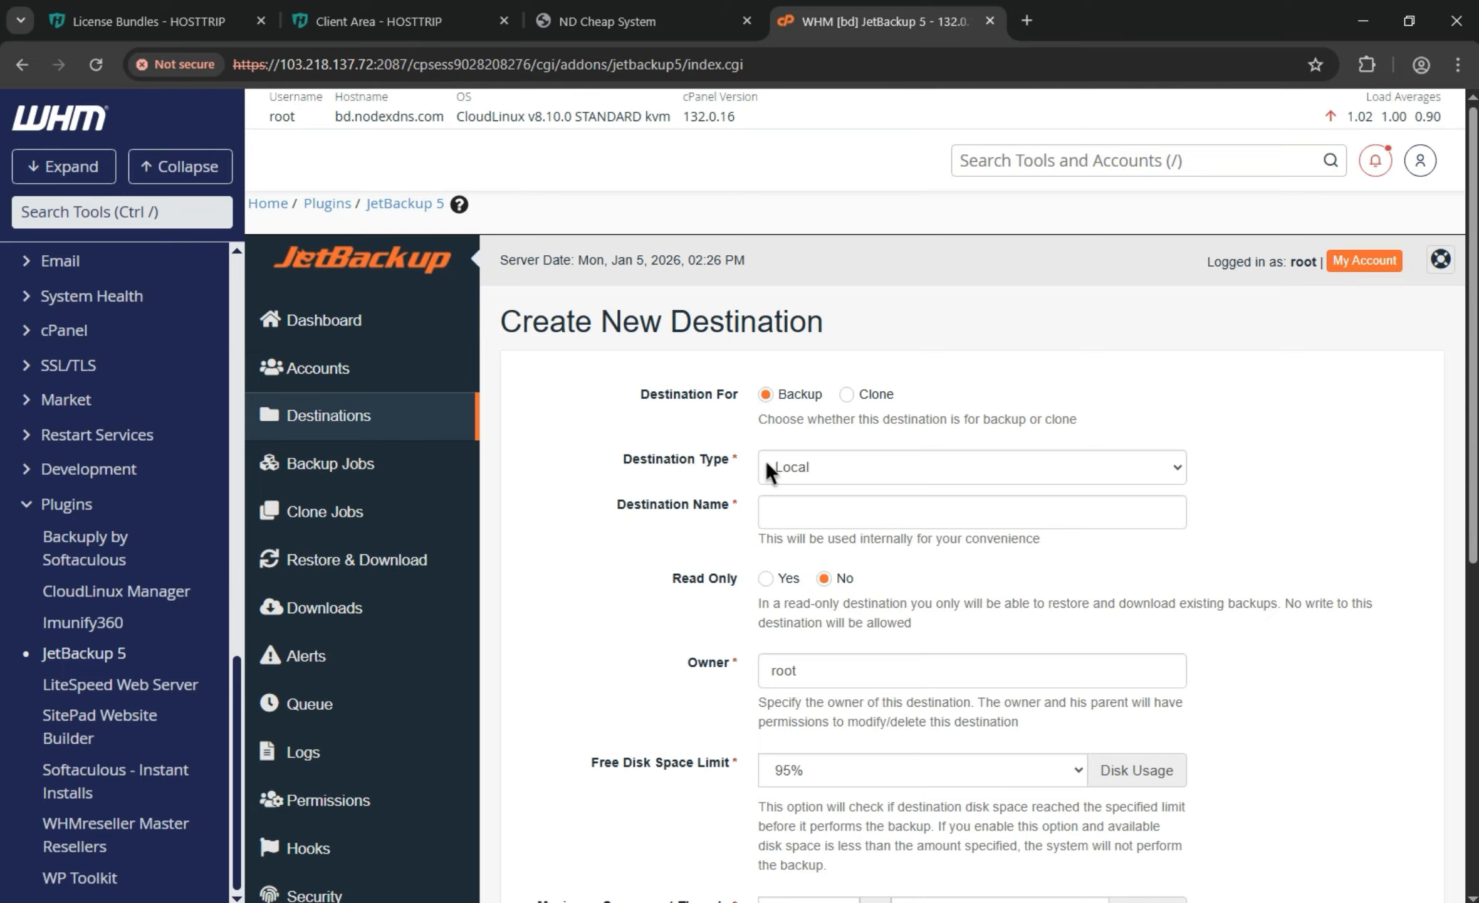
- Choose SFTP via JetApps Repository as the destination type and install that destination on the server
click(825, 471)
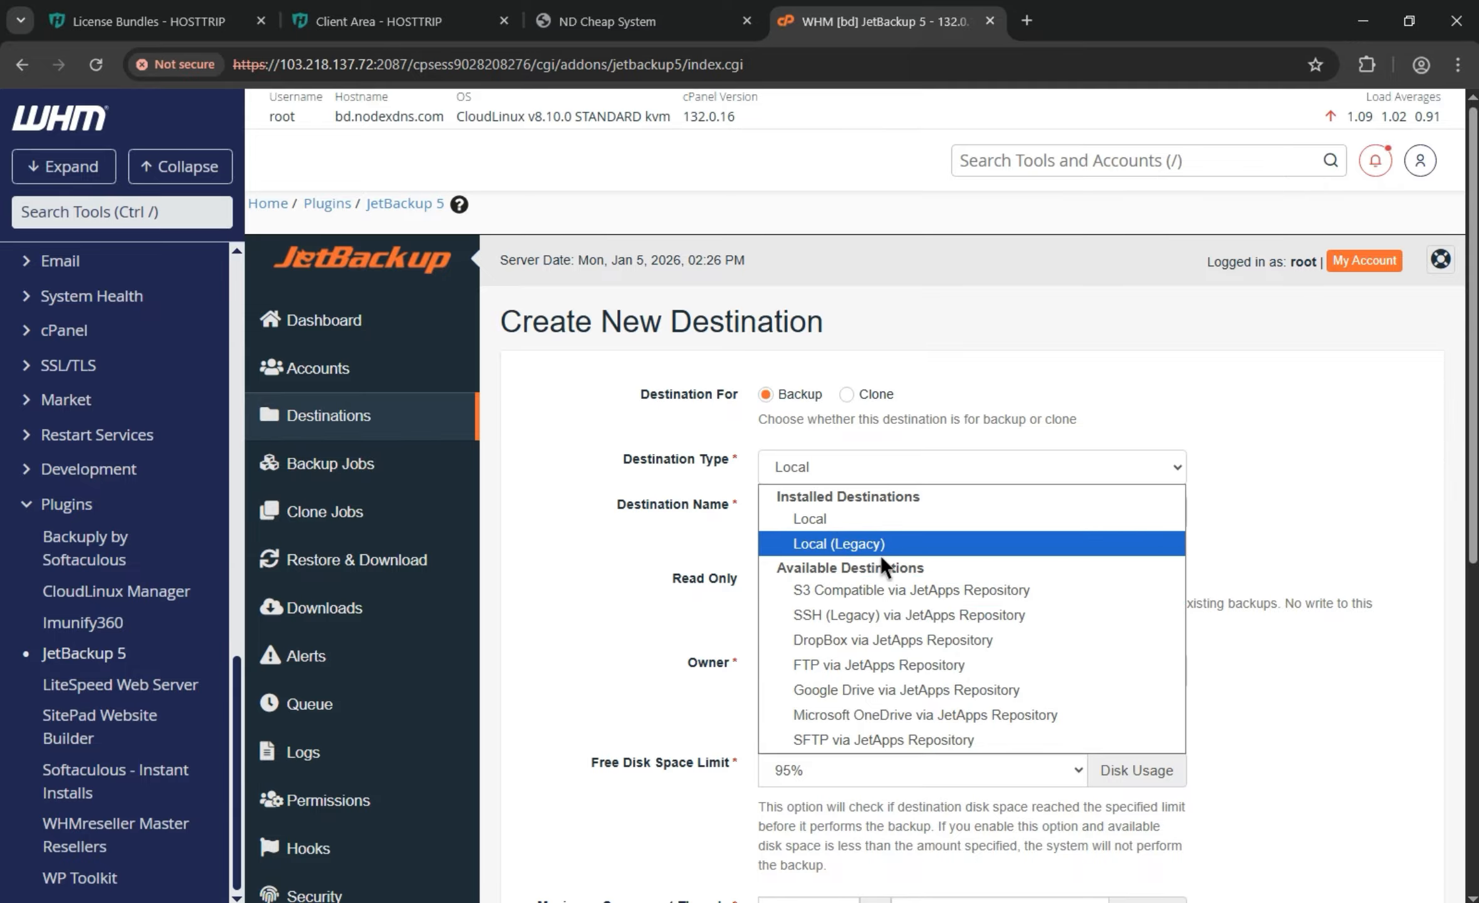
click(891, 744)
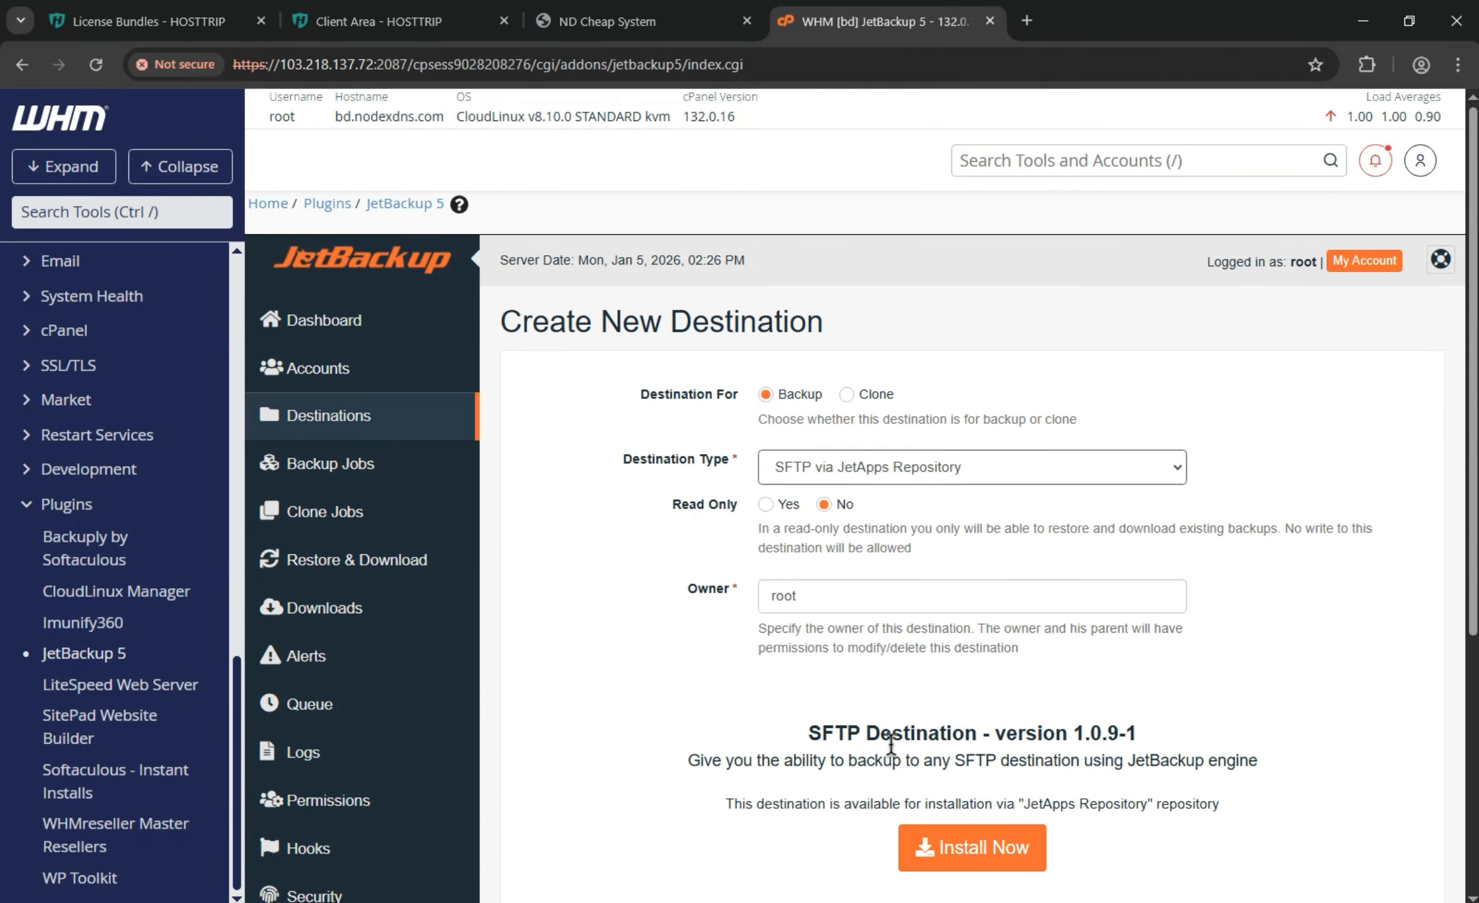
scroll(893, 746, down, 3)
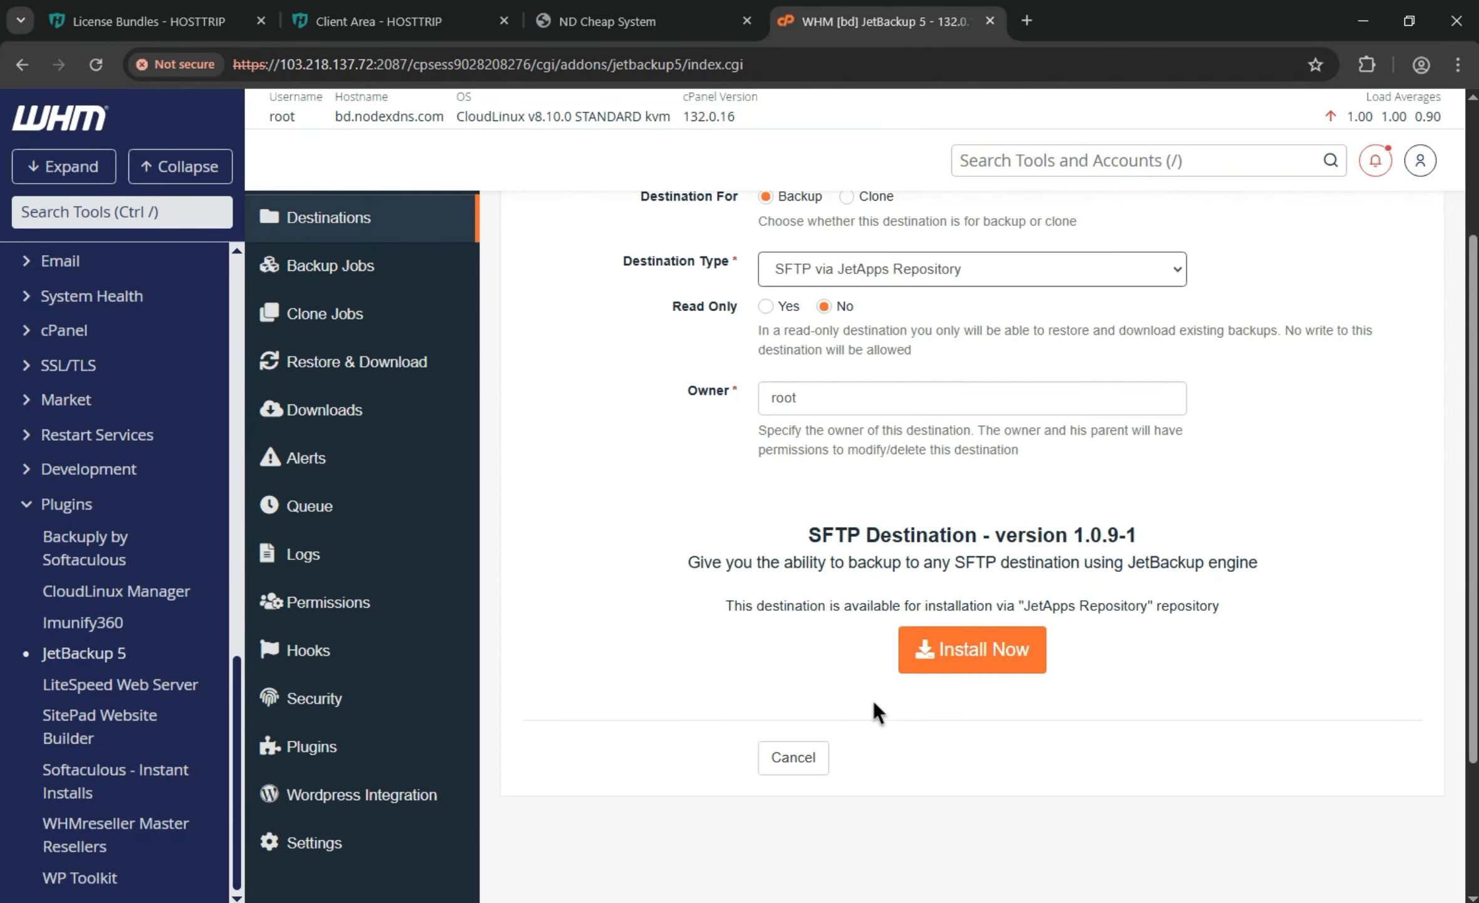
click(956, 643)
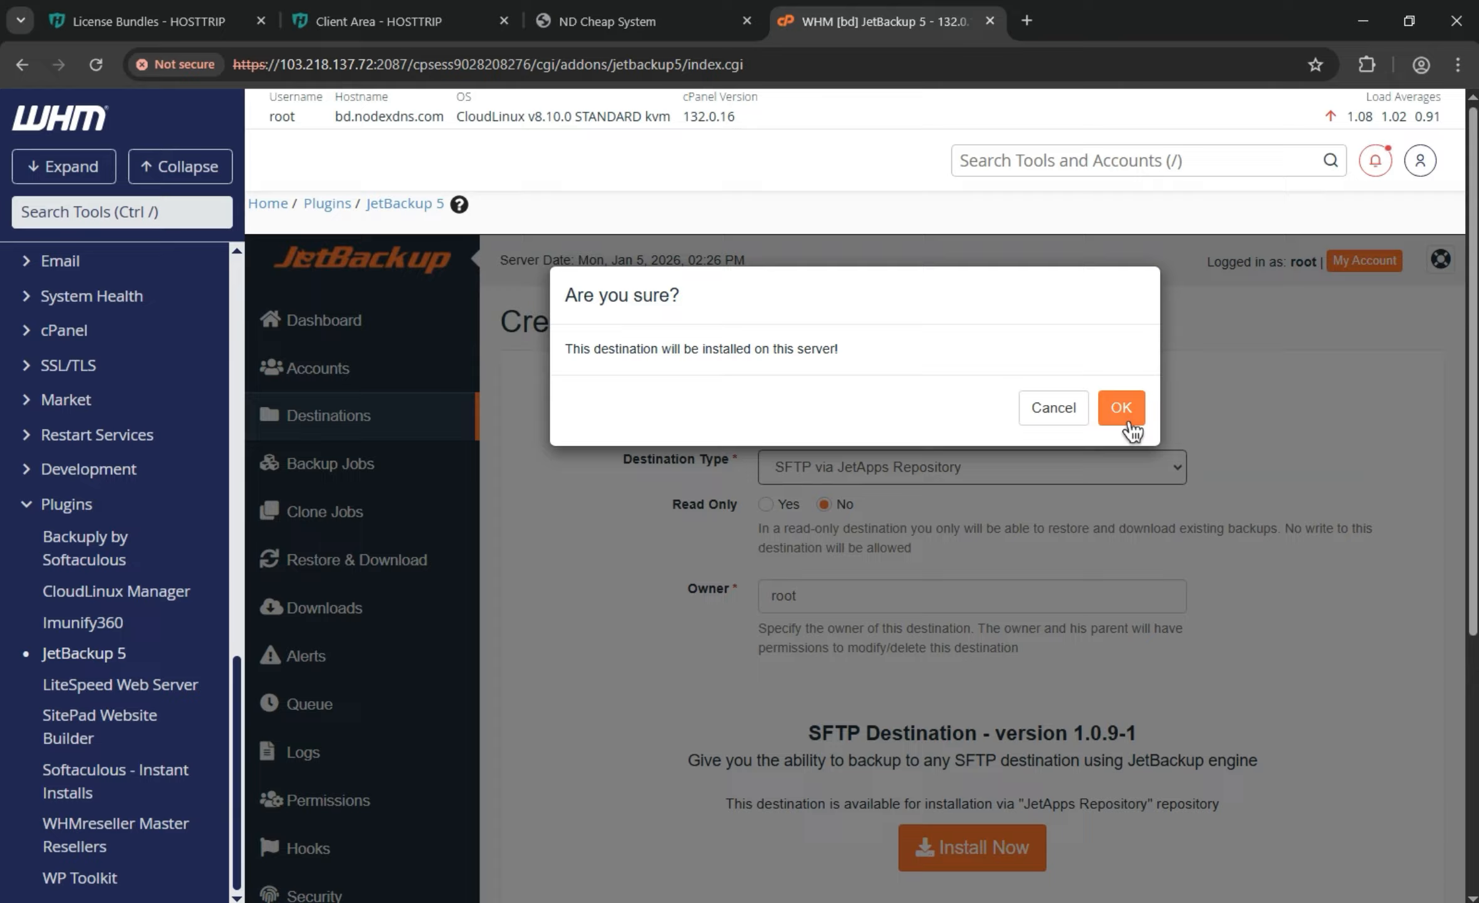
click(1122, 407)
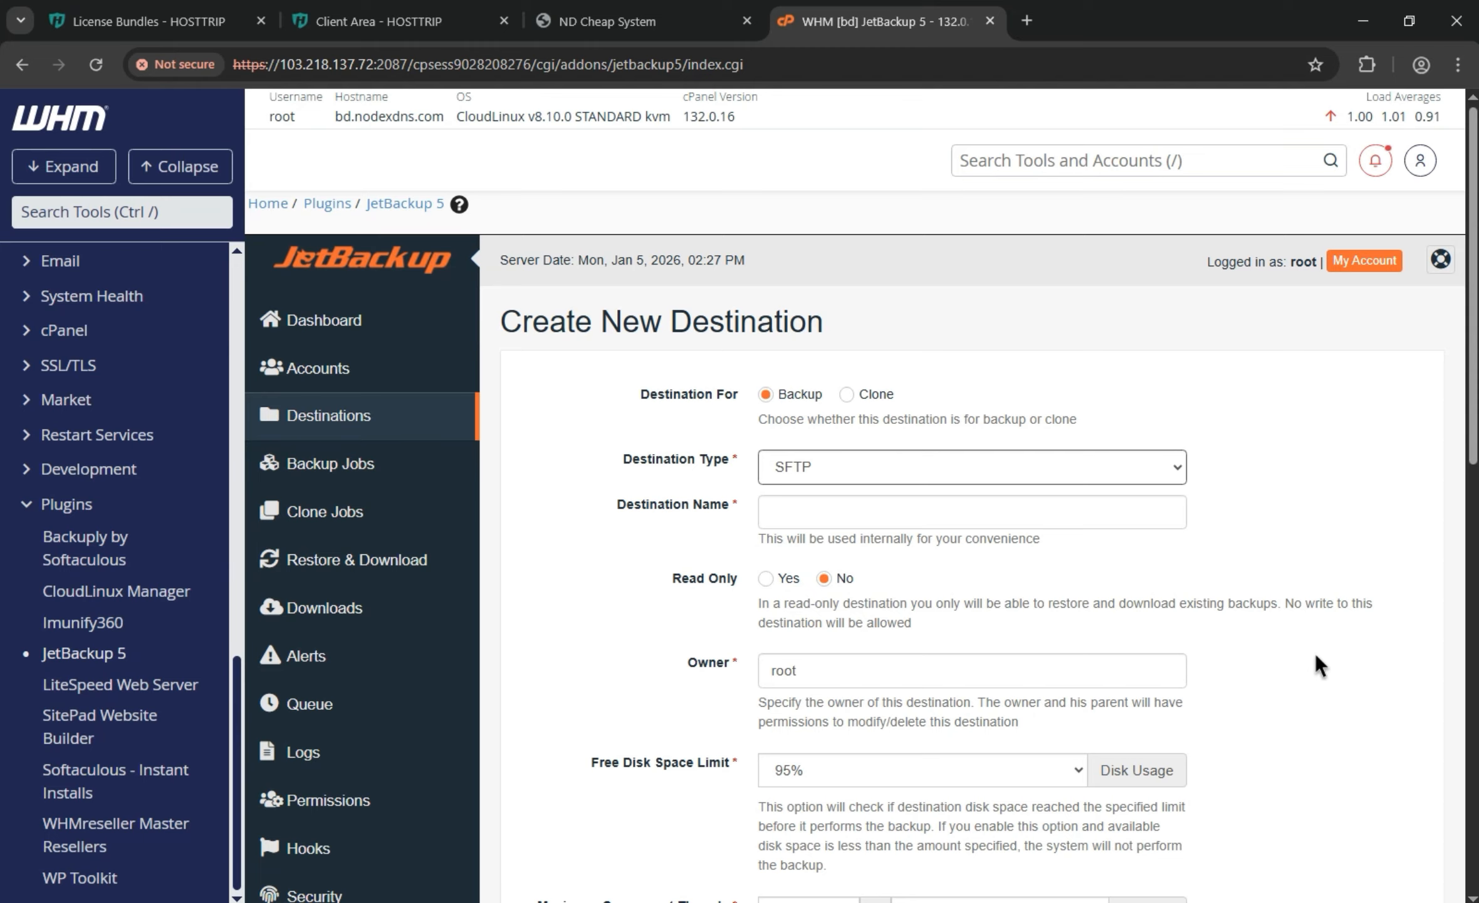
scroll(783, 576, down, 2)
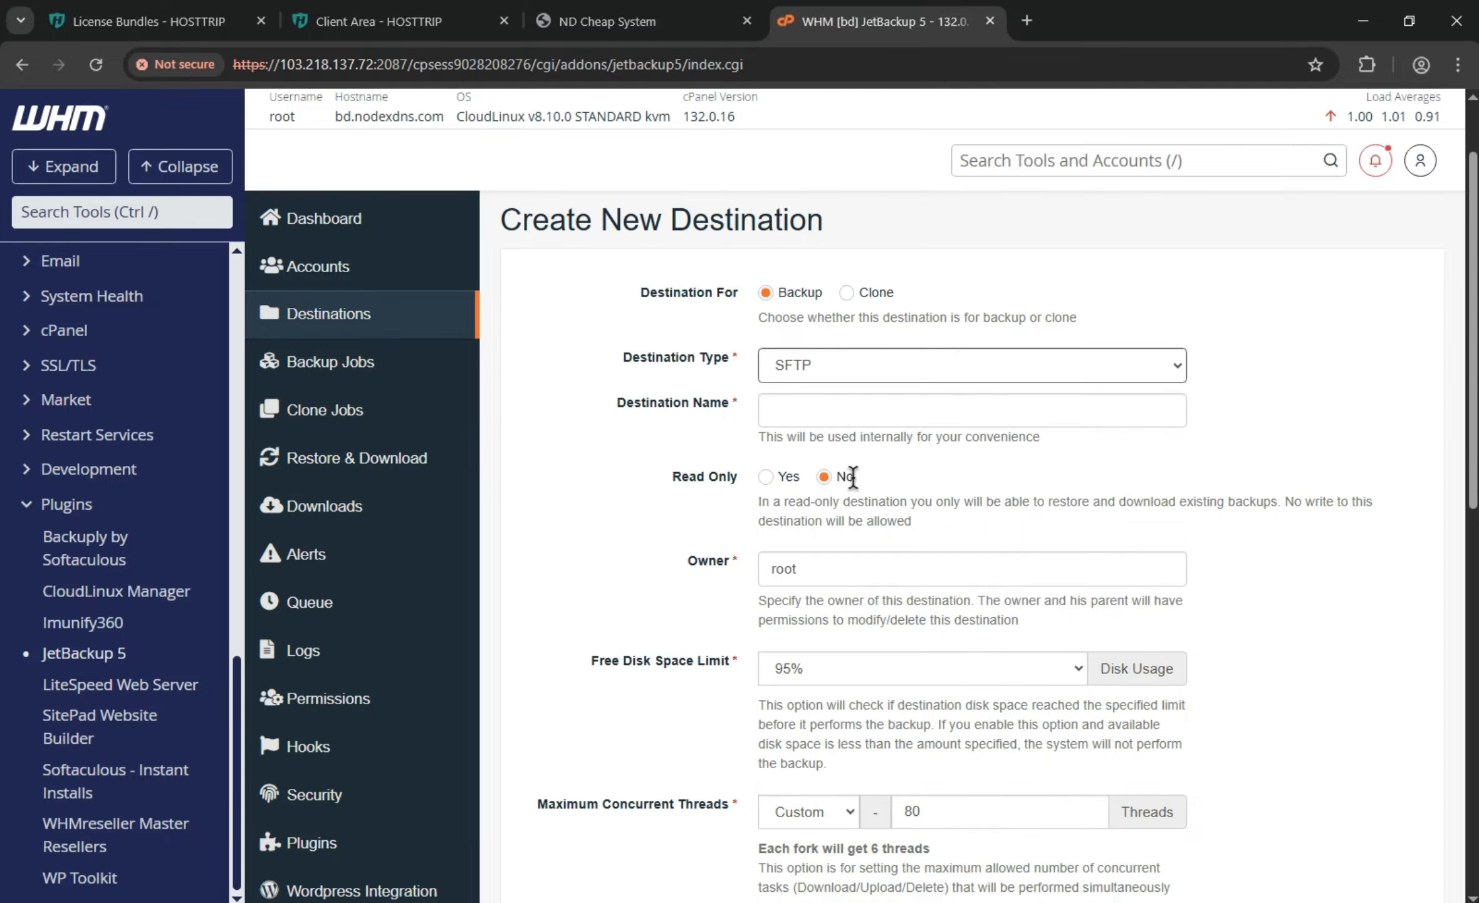
click(826, 410)
click(665, 511)
click(70, 7)
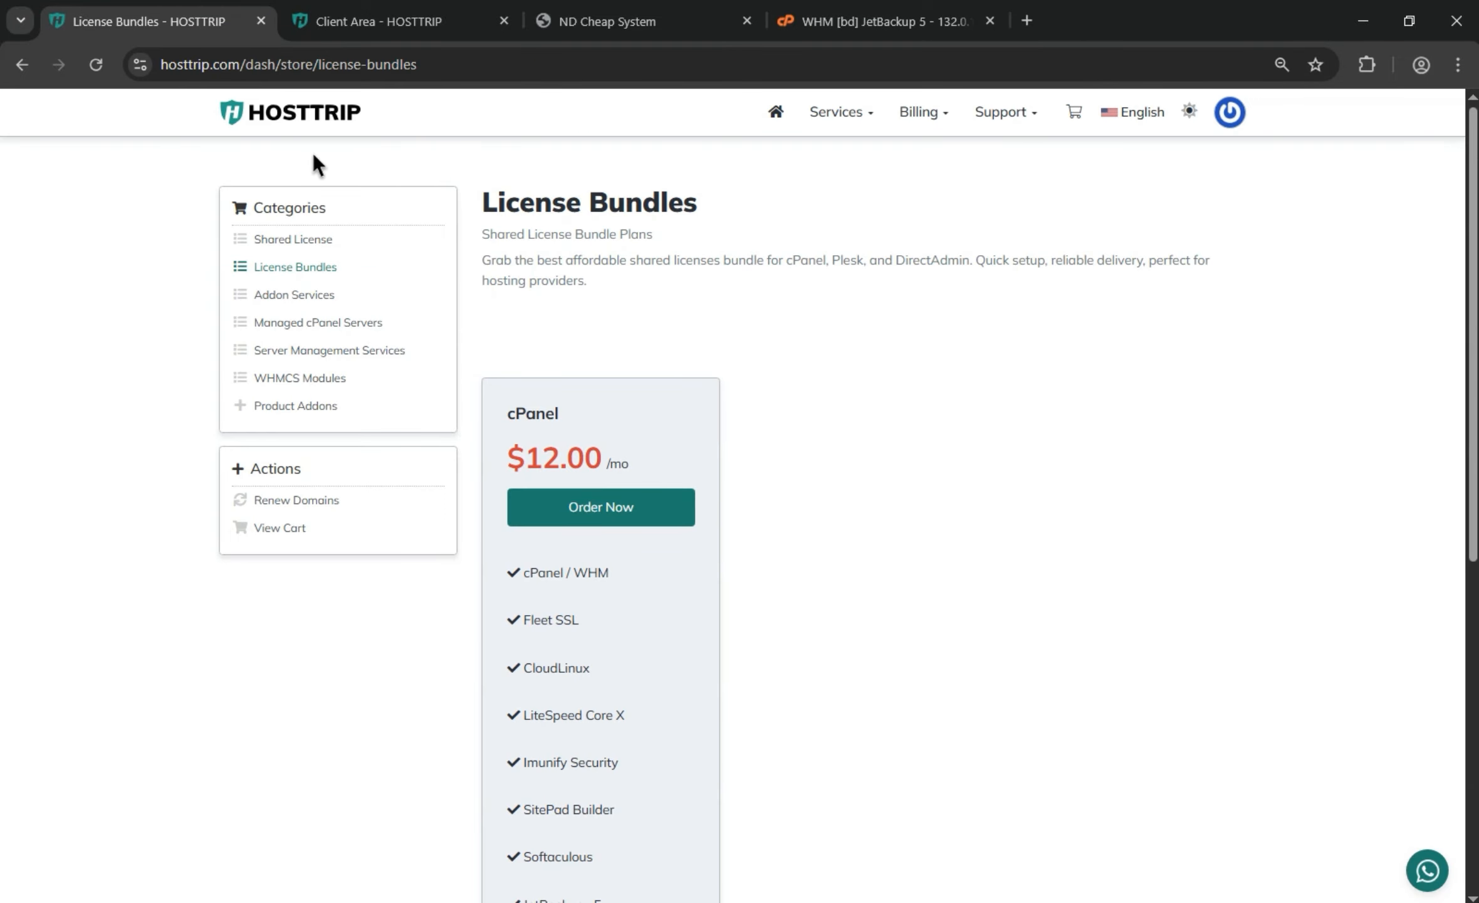
click(878, 21)
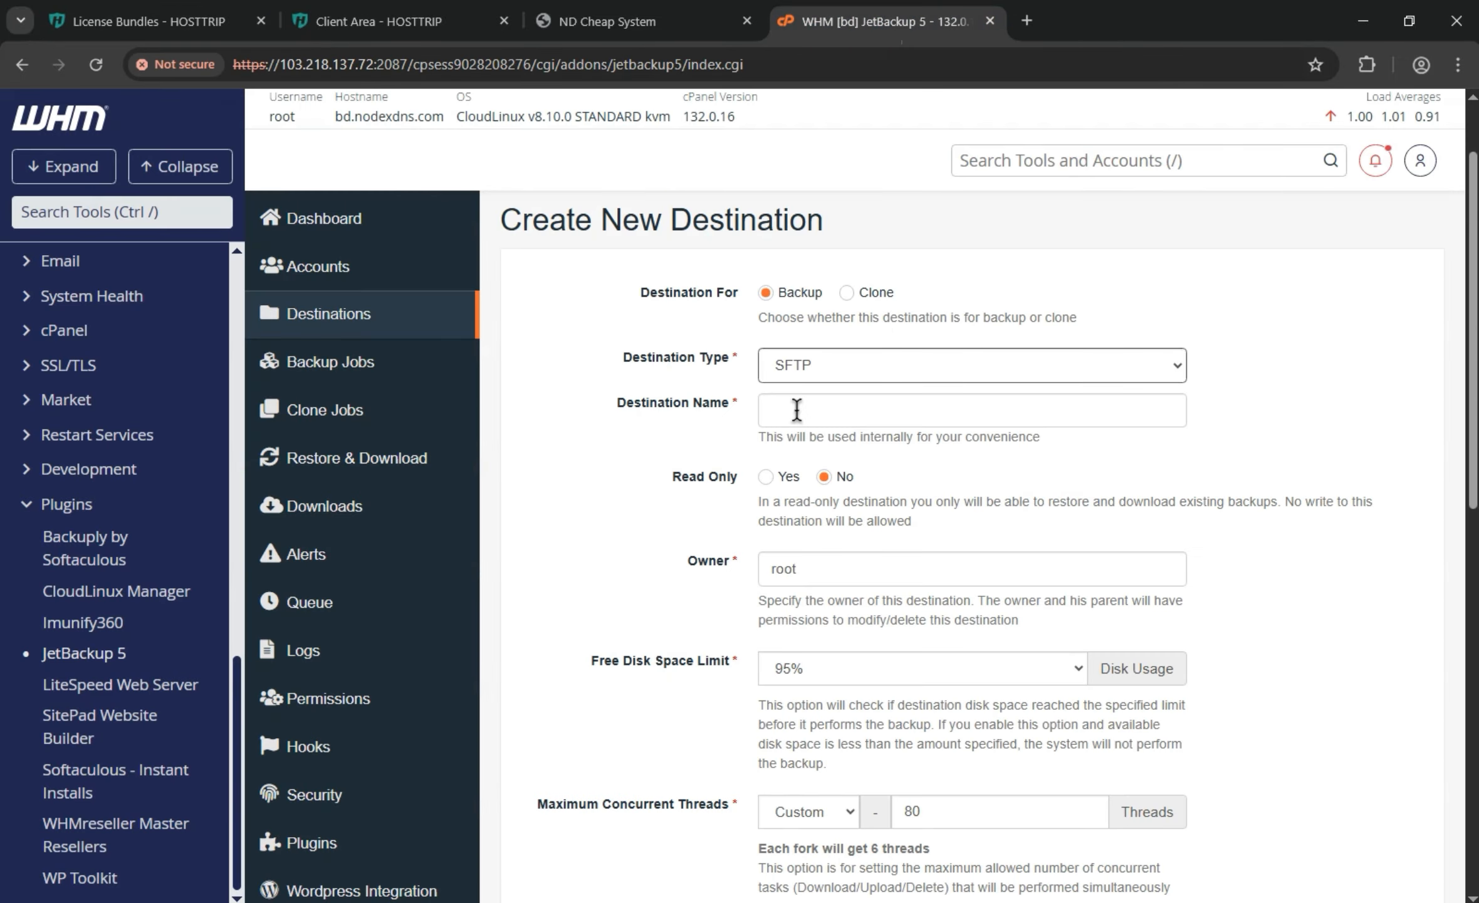
click(796, 410)
click(527, 360)
- Set the SFTP destination's Read Only option to Yes and choose root as its owner
scroll(834, 433, down, 2)
click(776, 376)
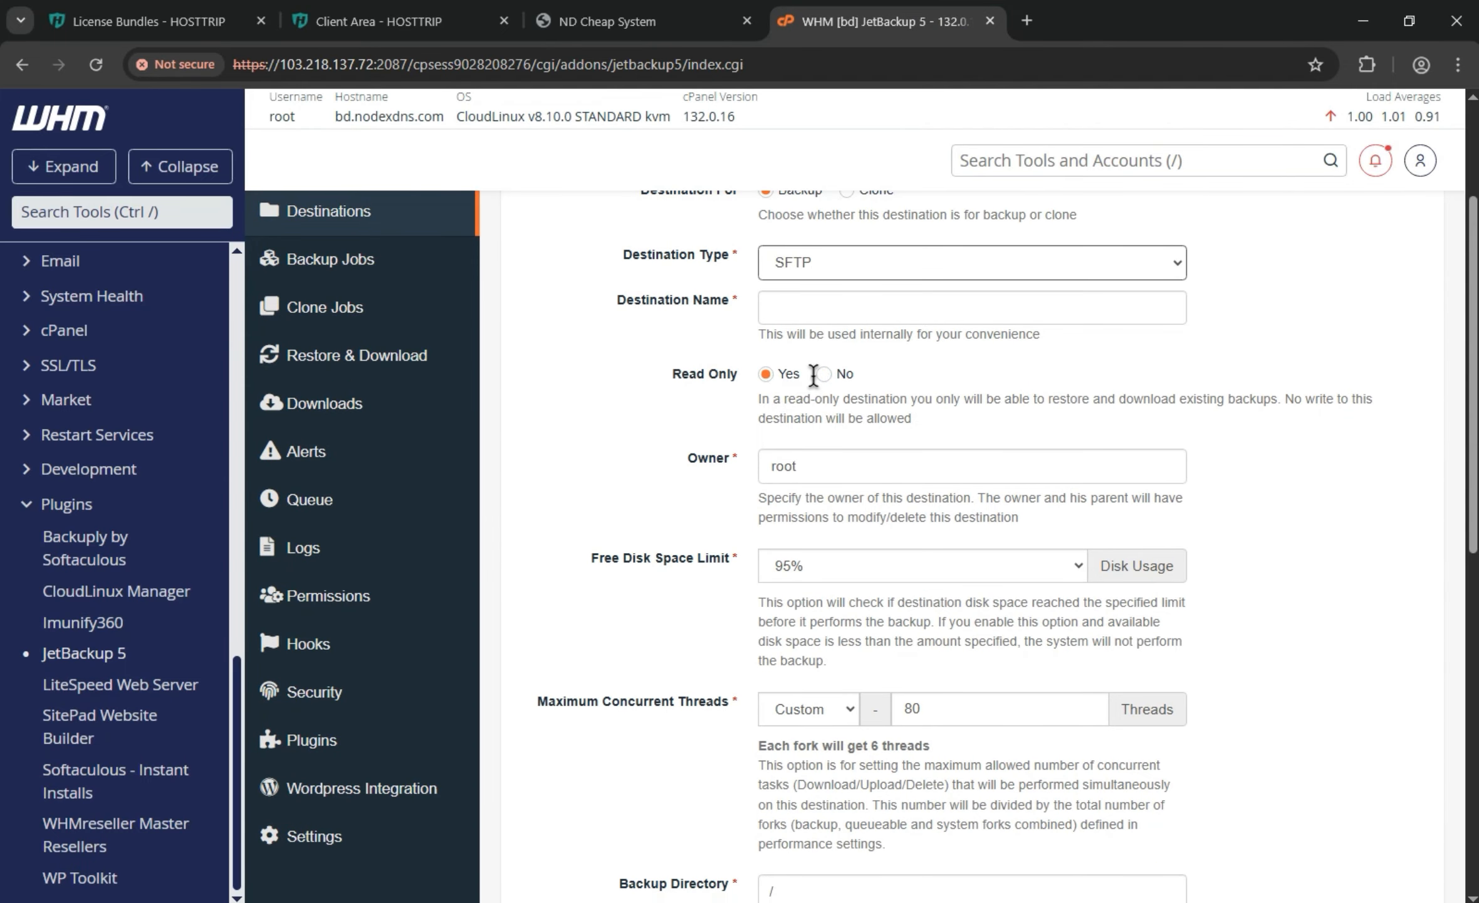
scroll(780, 543, down, 4)
click(851, 267)
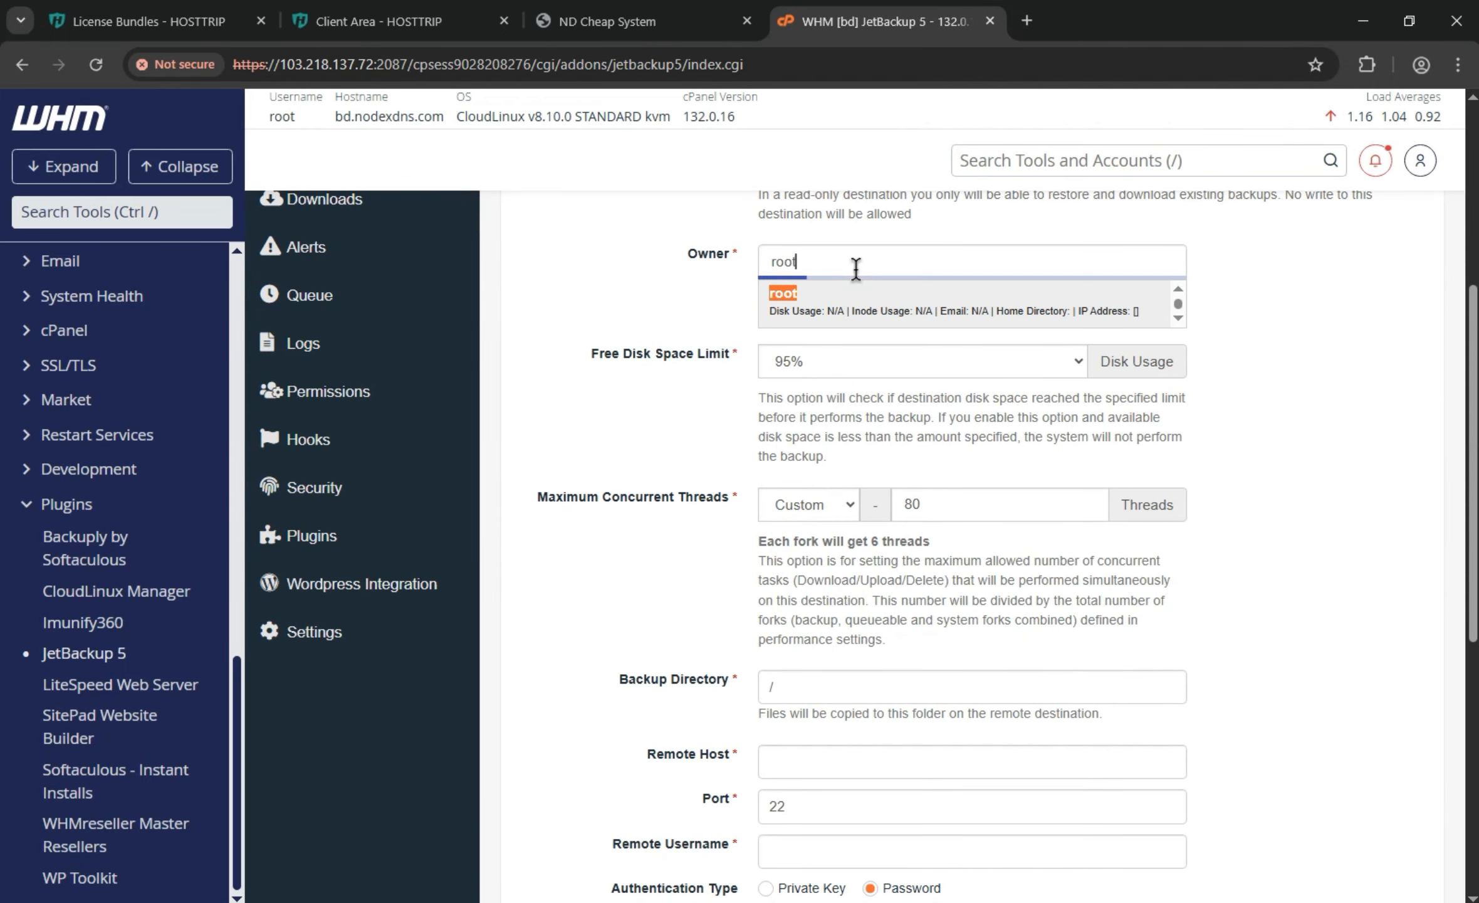
click(846, 290)
- Set the destination's Free Disk Space Limit to 90%
scroll(823, 390, down, 2)
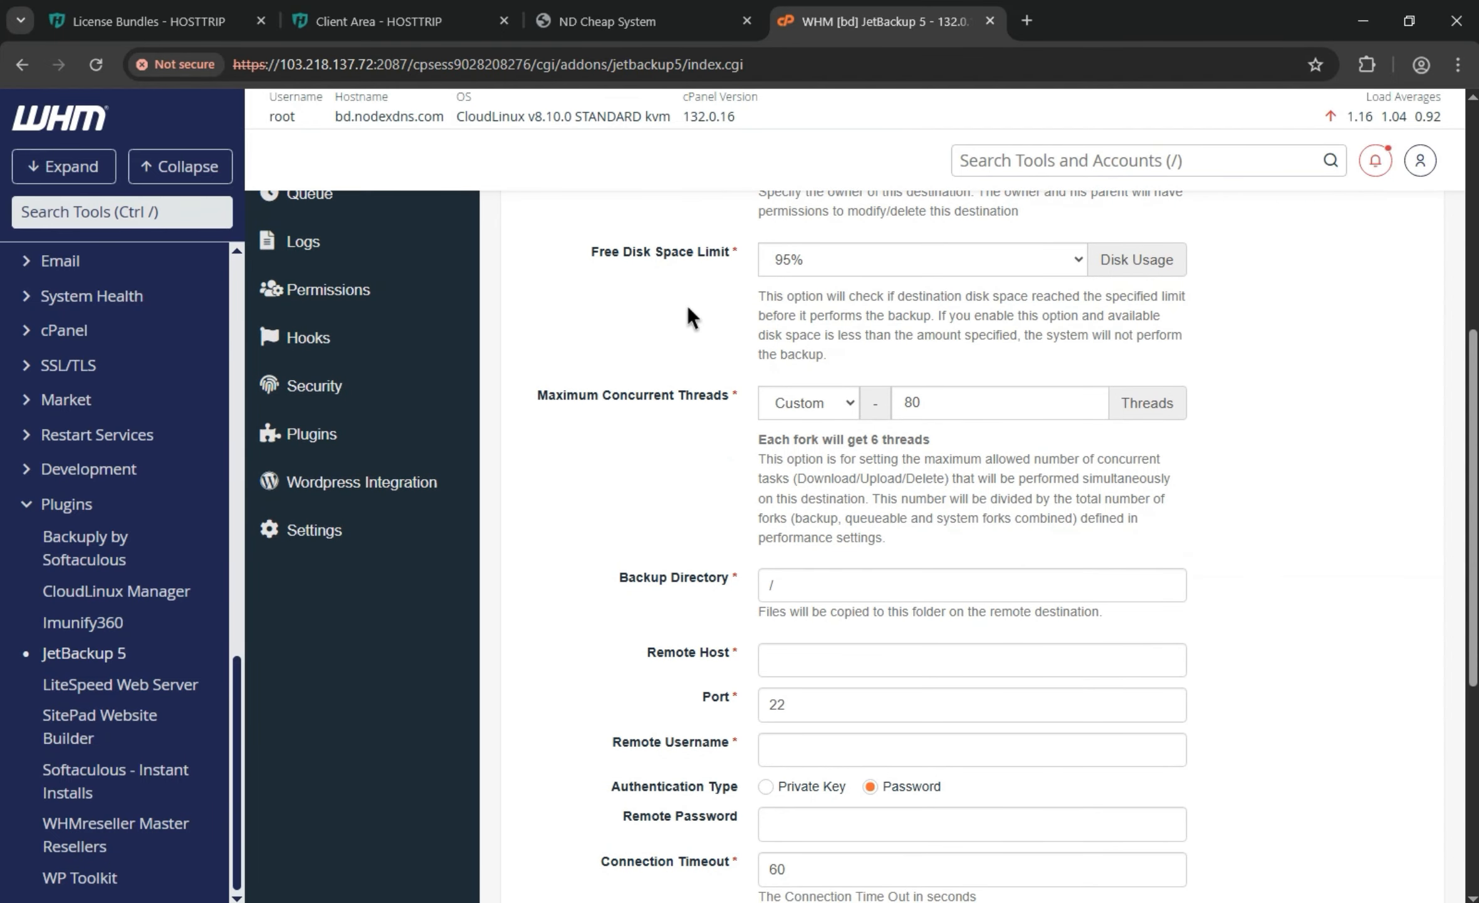
drag(557, 266, 763, 257)
click(763, 257)
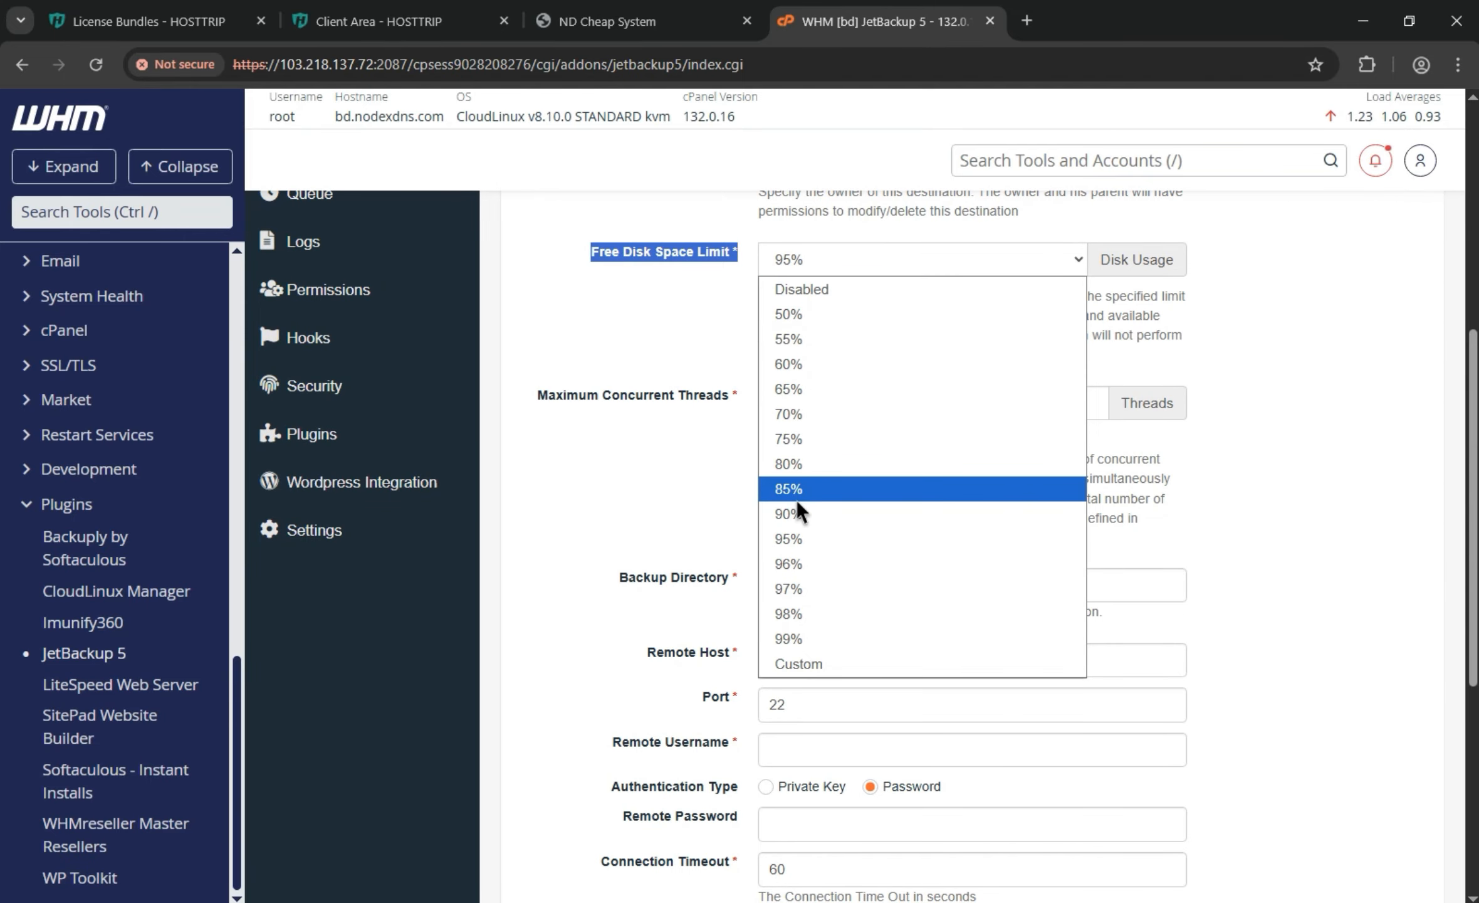
click(812, 465)
click(808, 268)
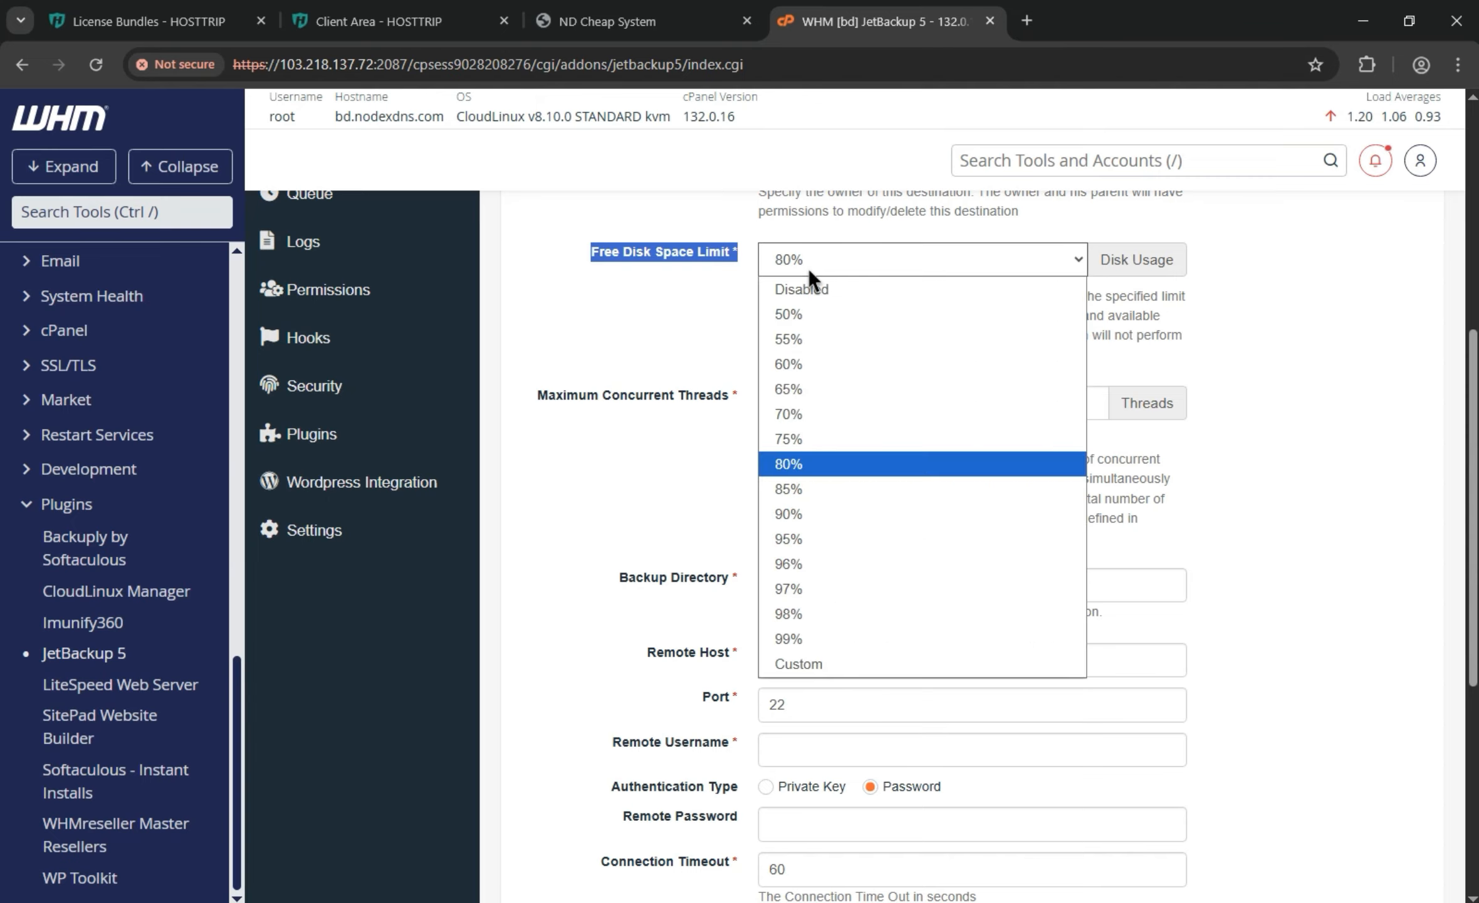
click(818, 515)
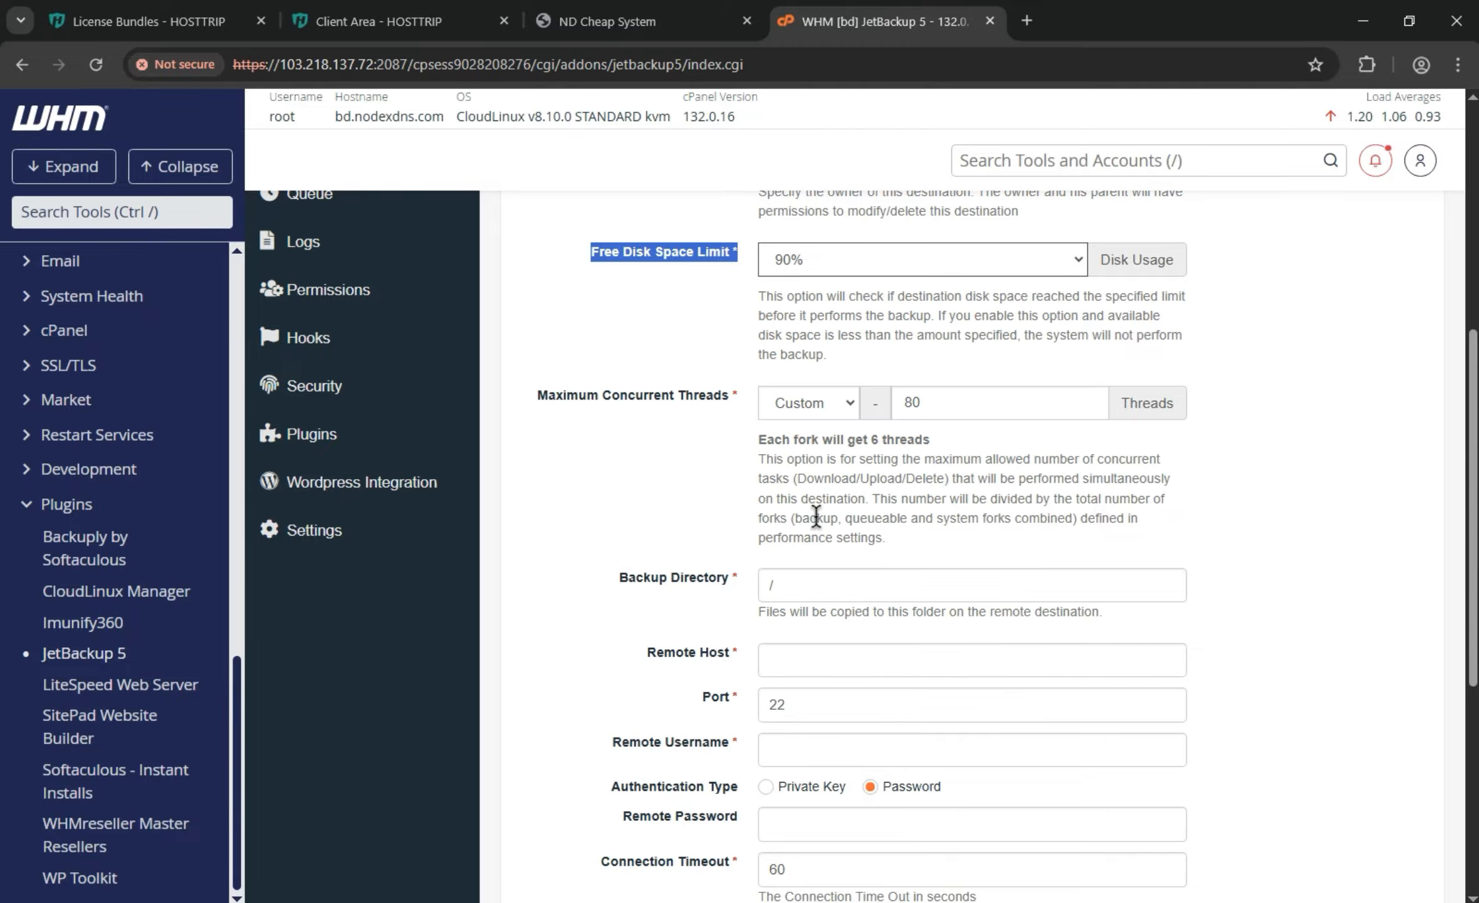
click(633, 458)
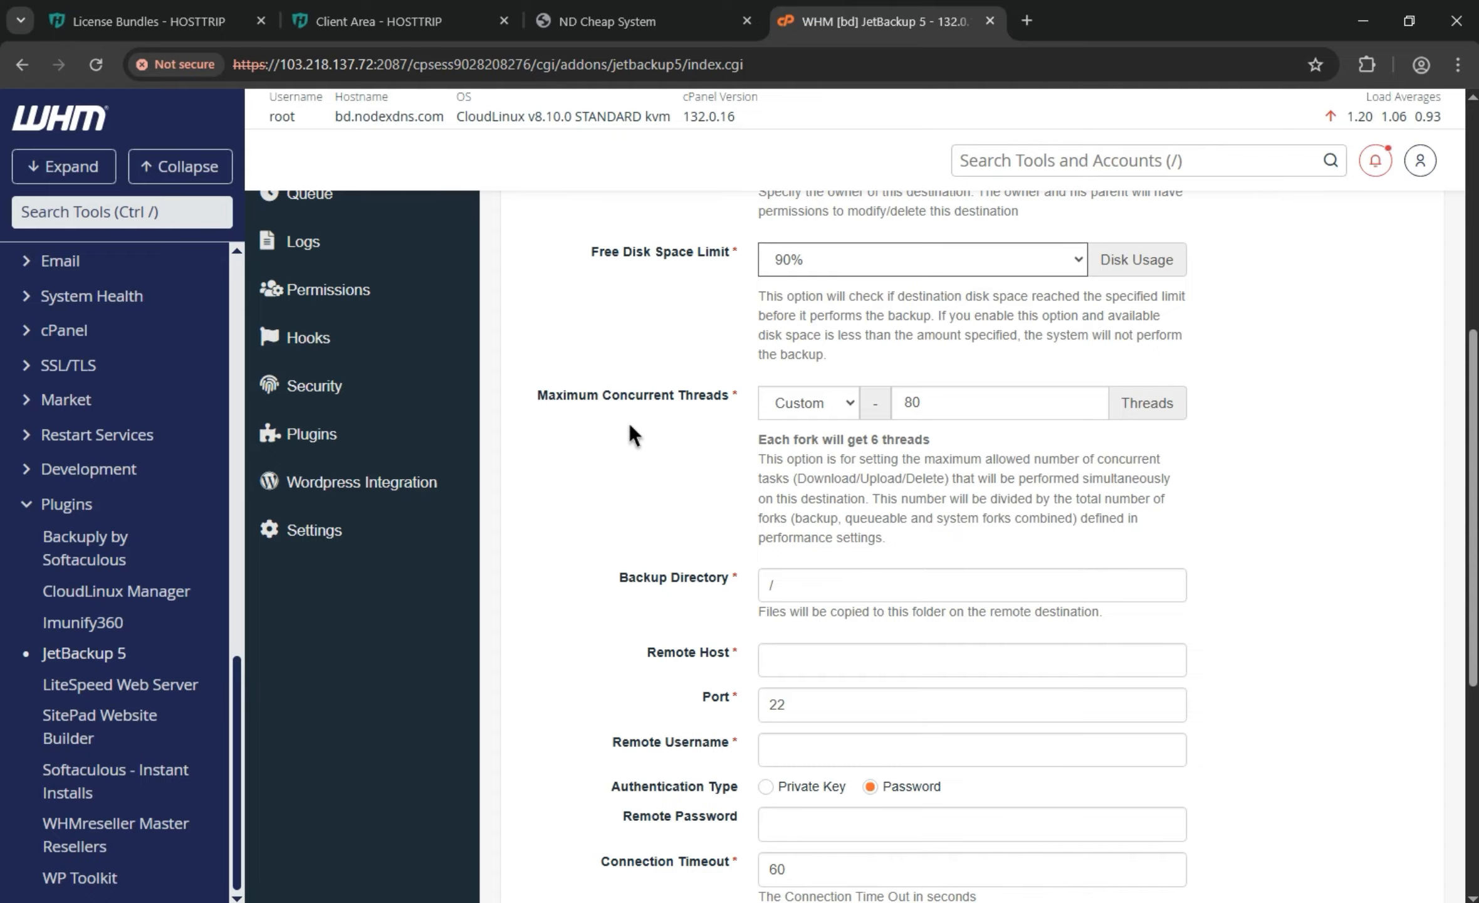
- Set the destination's Maximum Concurrent Threads to 20
click(1021, 398)
drag(922, 396, 879, 412)
text(20)
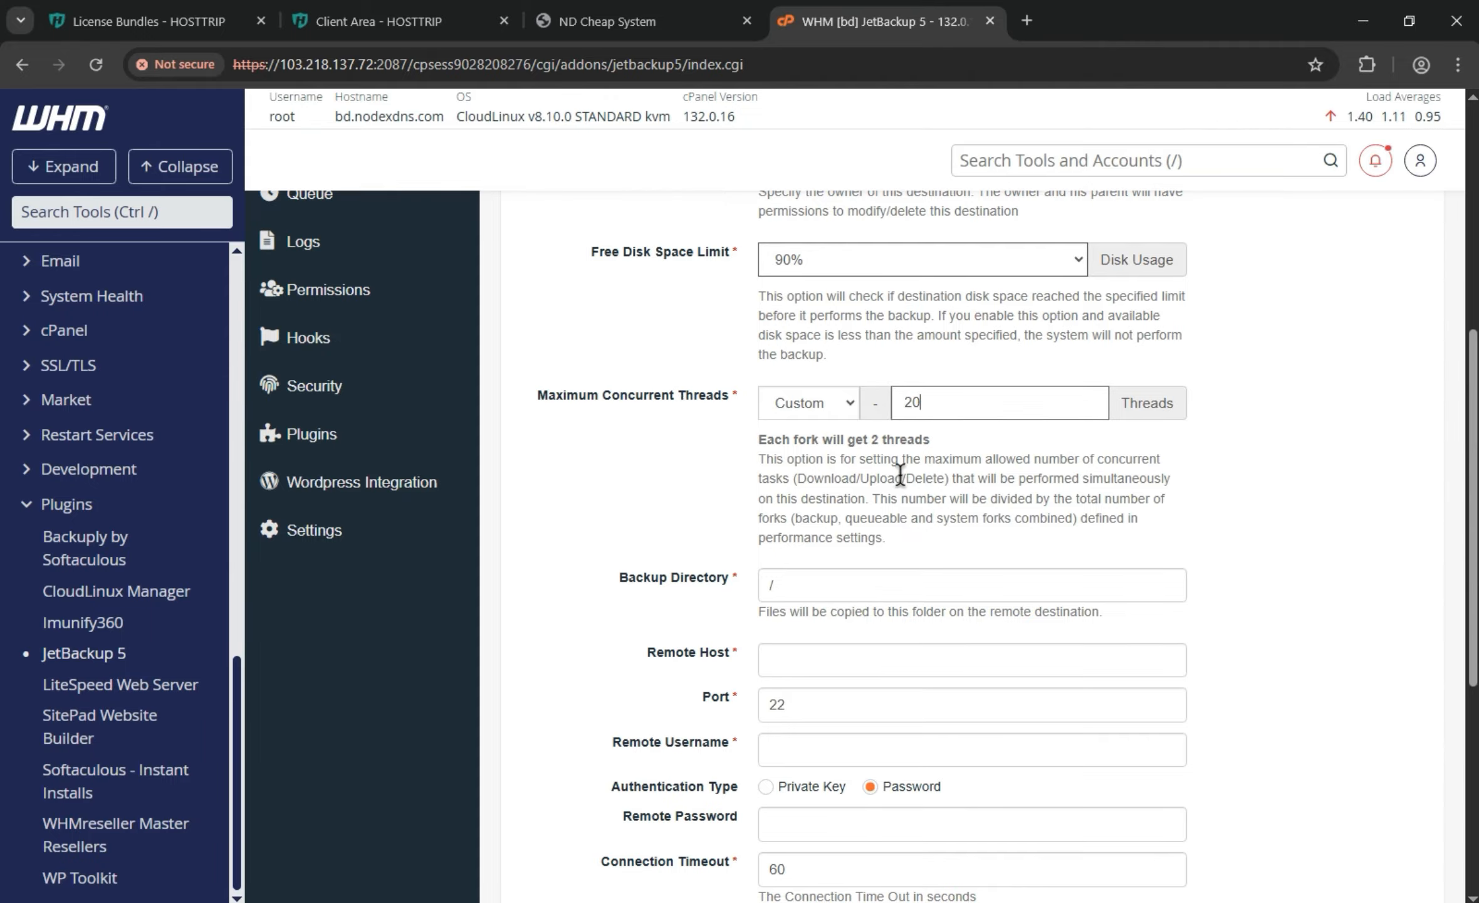
- Examine the destination form's thread description and its Backup Directory, Remote Host and Port fields
double_click(814, 460)
scroll(539, 533, down, 2)
scroll(539, 532, down, 1)
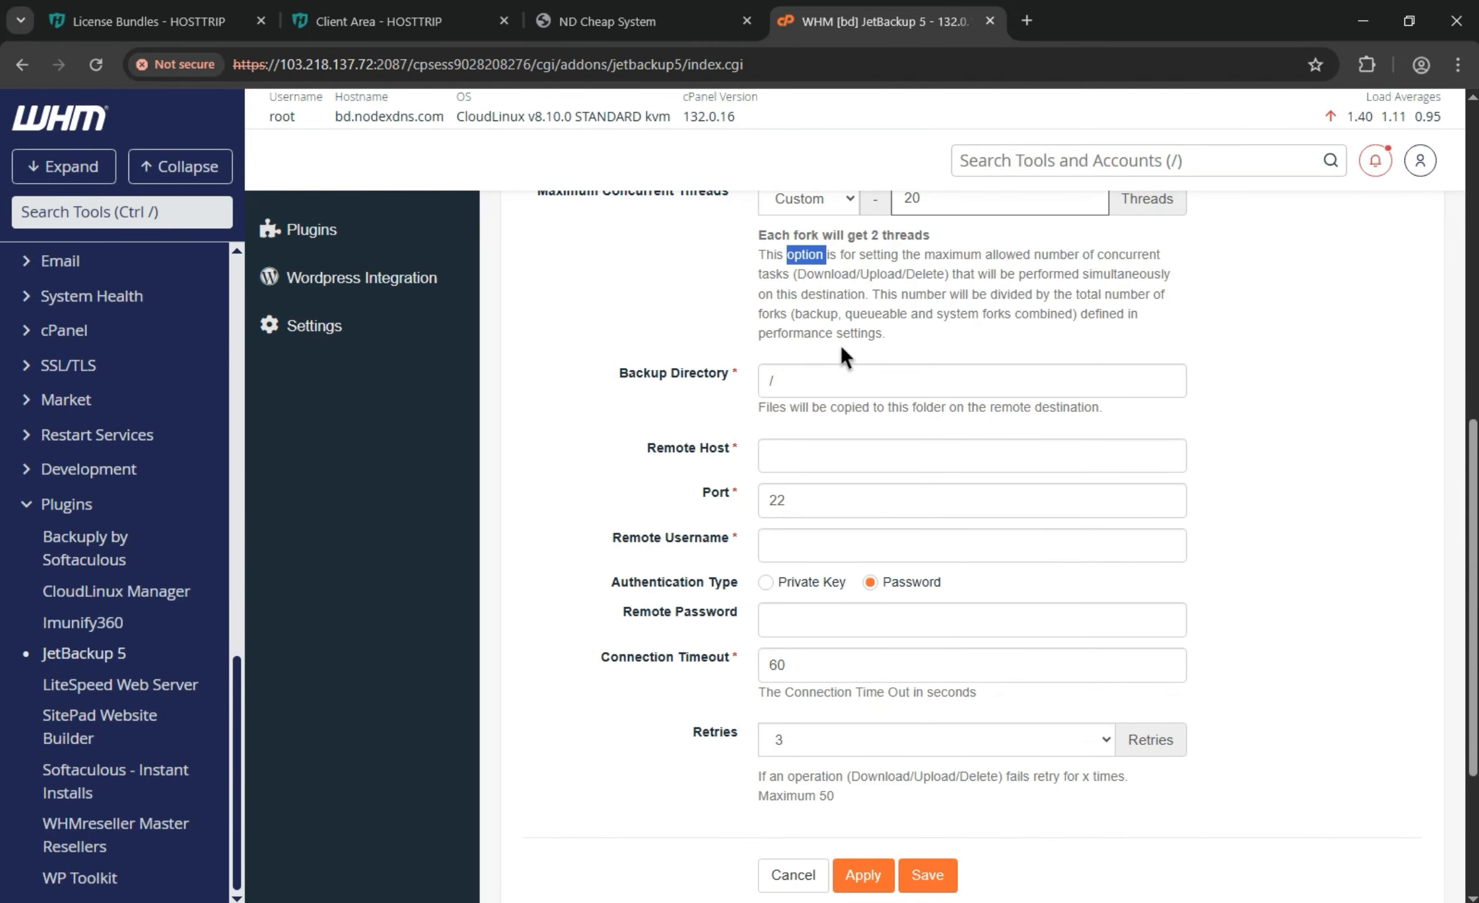
click(845, 376)
click(697, 478)
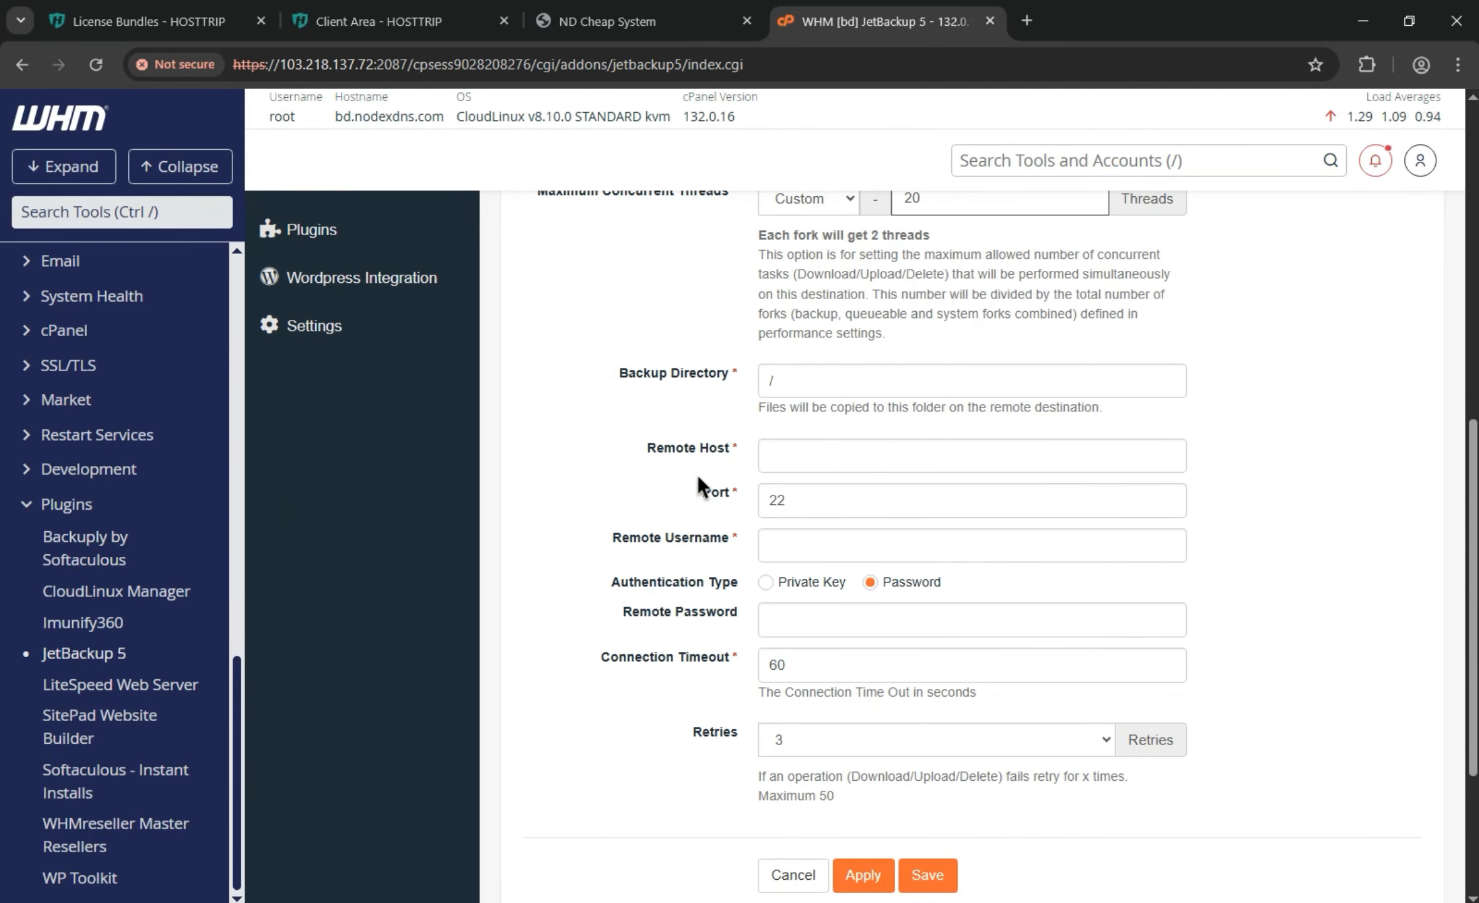
scroll(720, 433, down, 2)
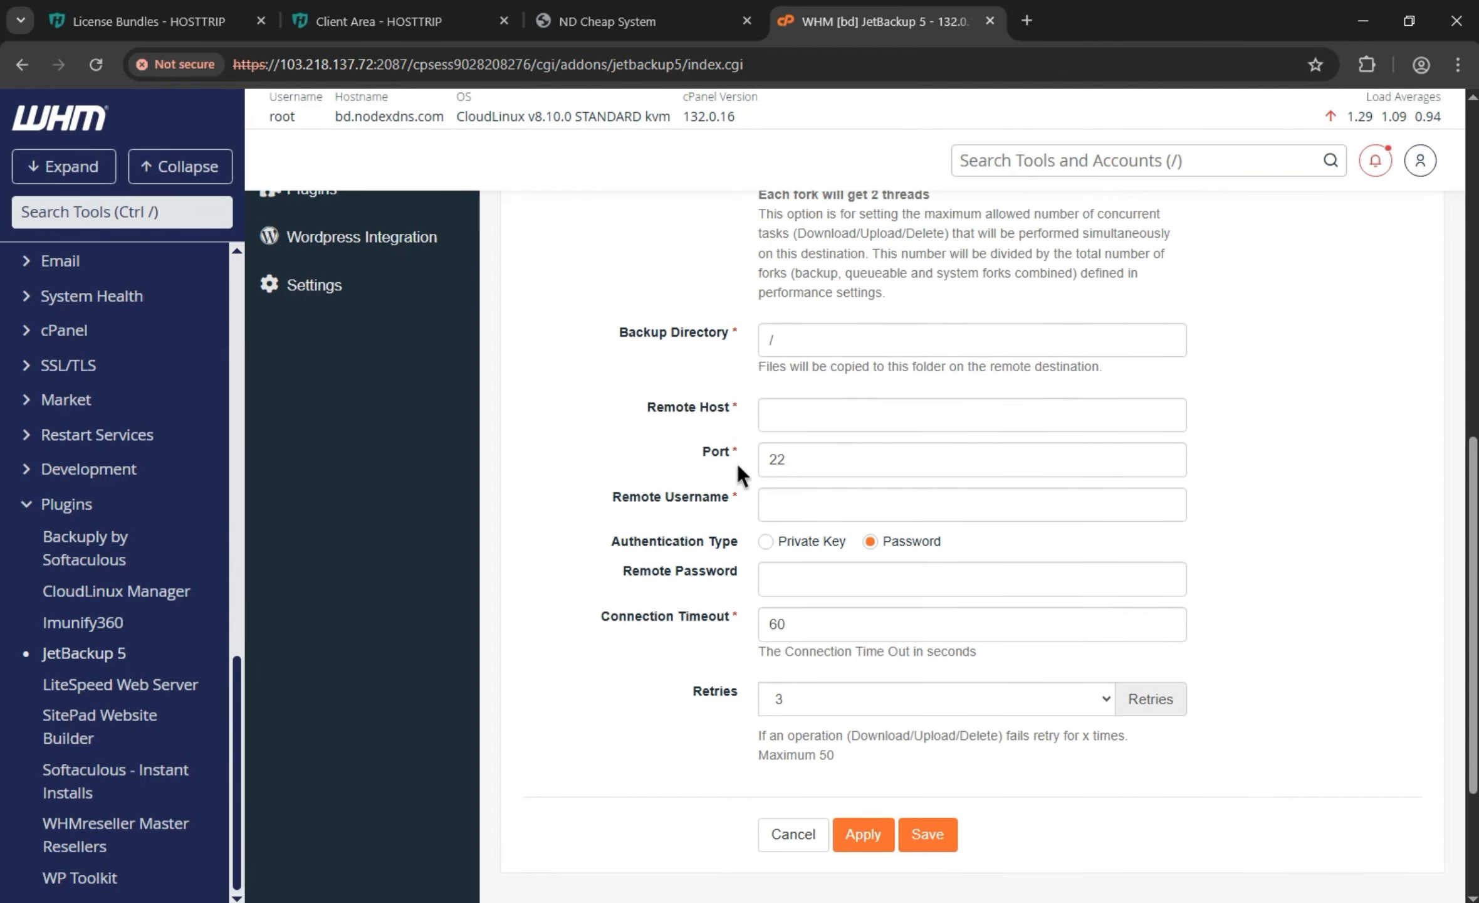
click(116, 21)
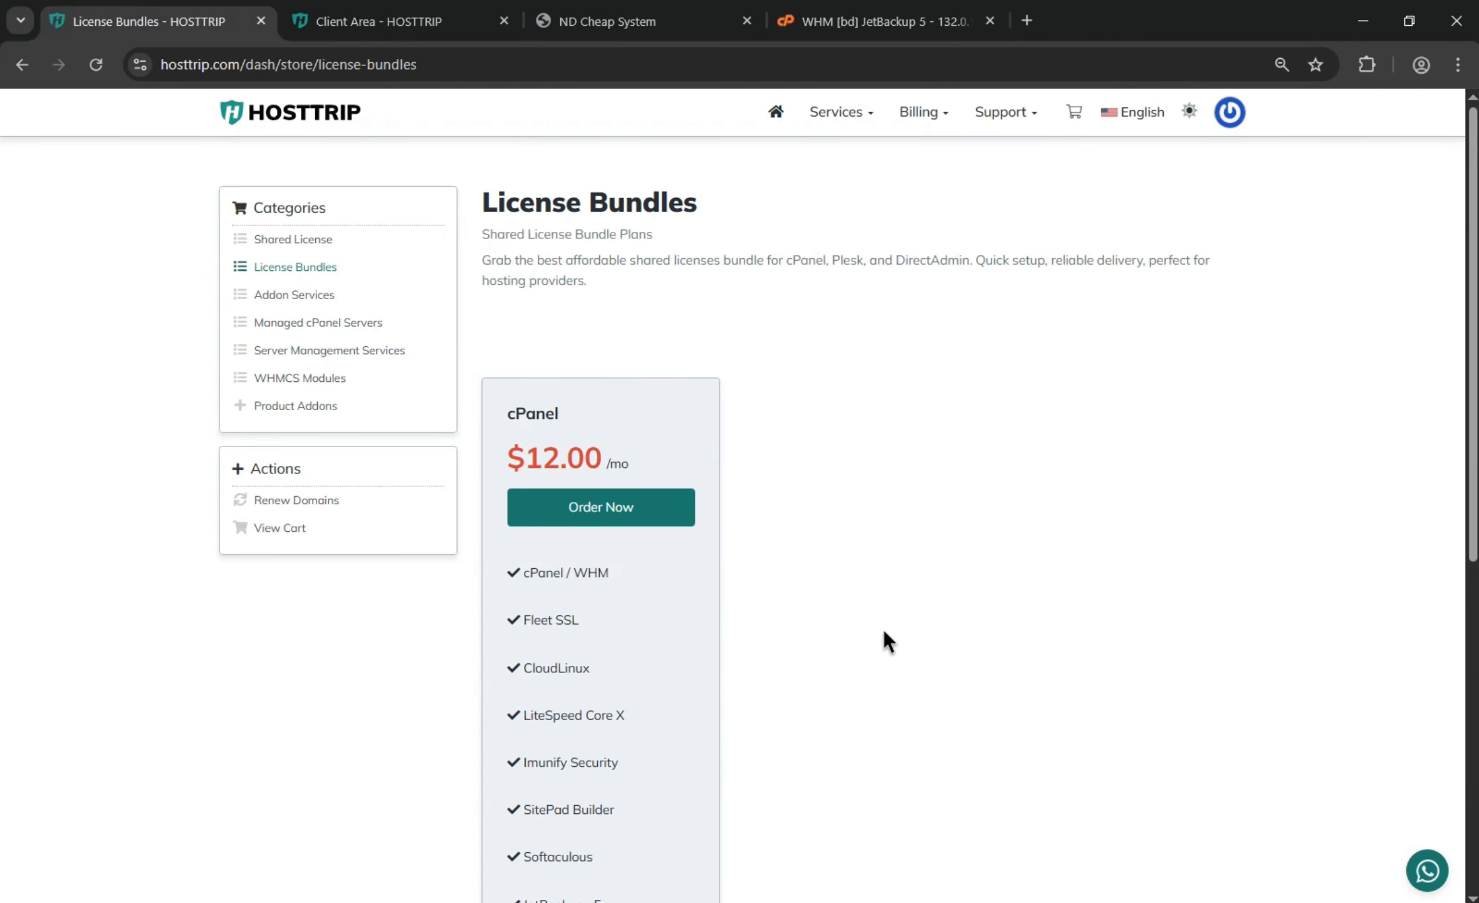
click(931, 18)
click(840, 282)
- Preview the Private Key authentication fields and return the Authentication Type to Password
click(673, 481)
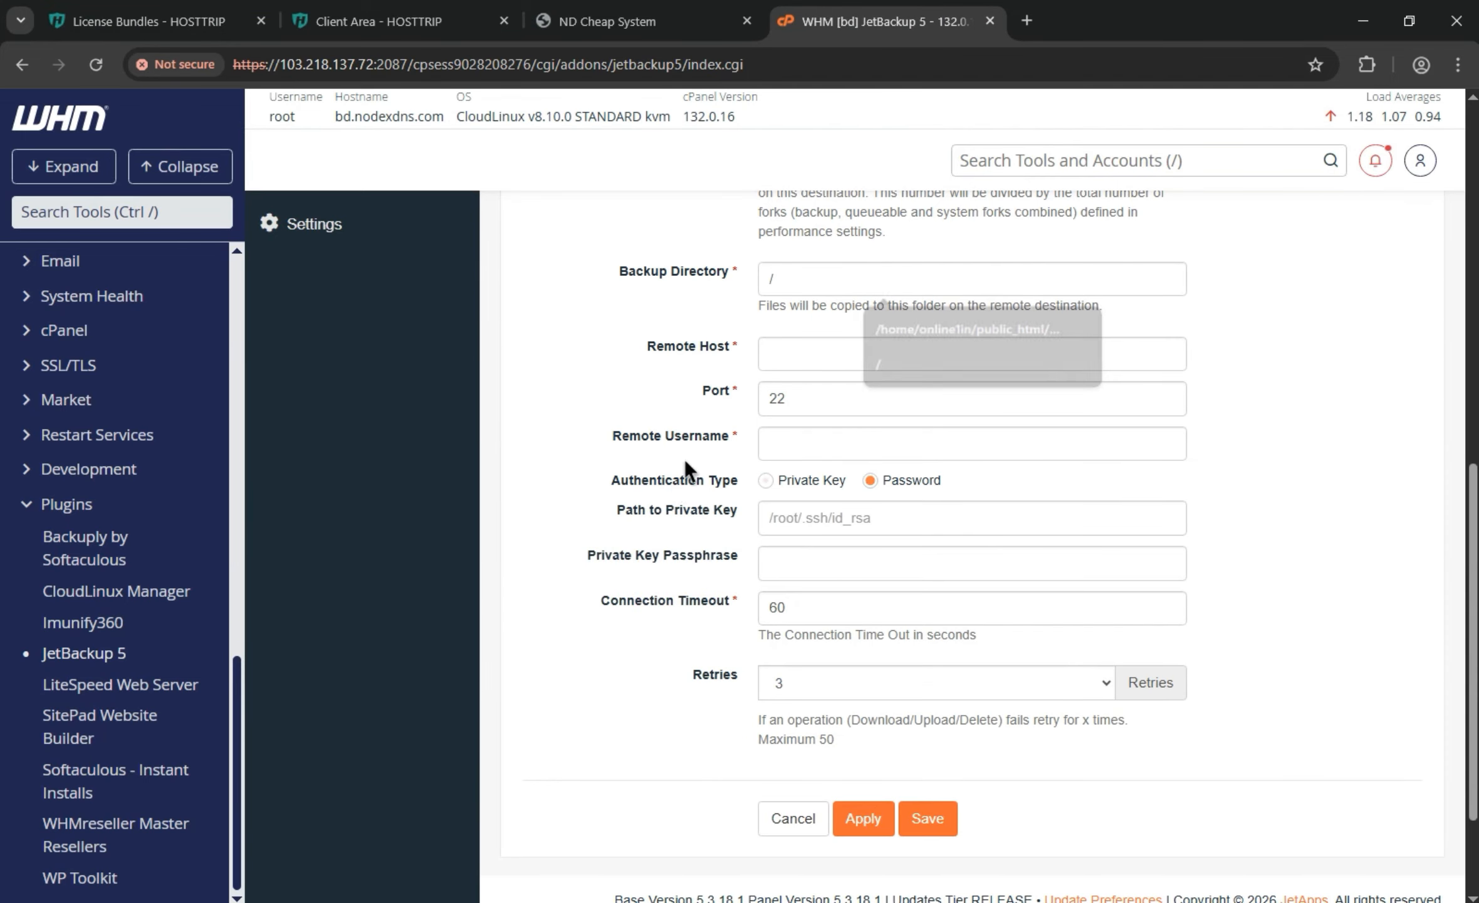
click(788, 353)
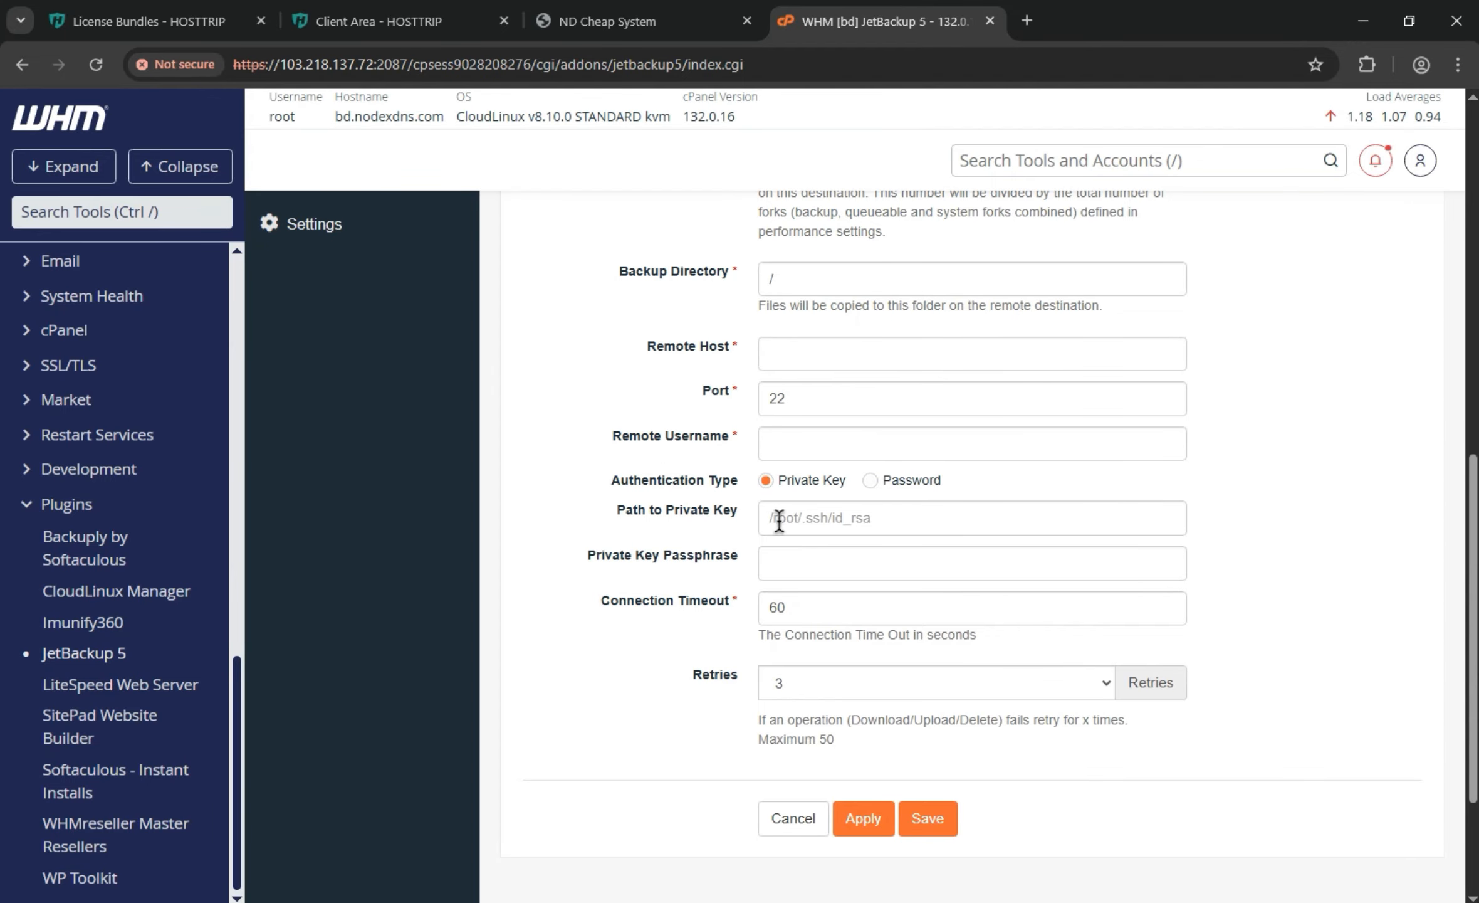
click(935, 483)
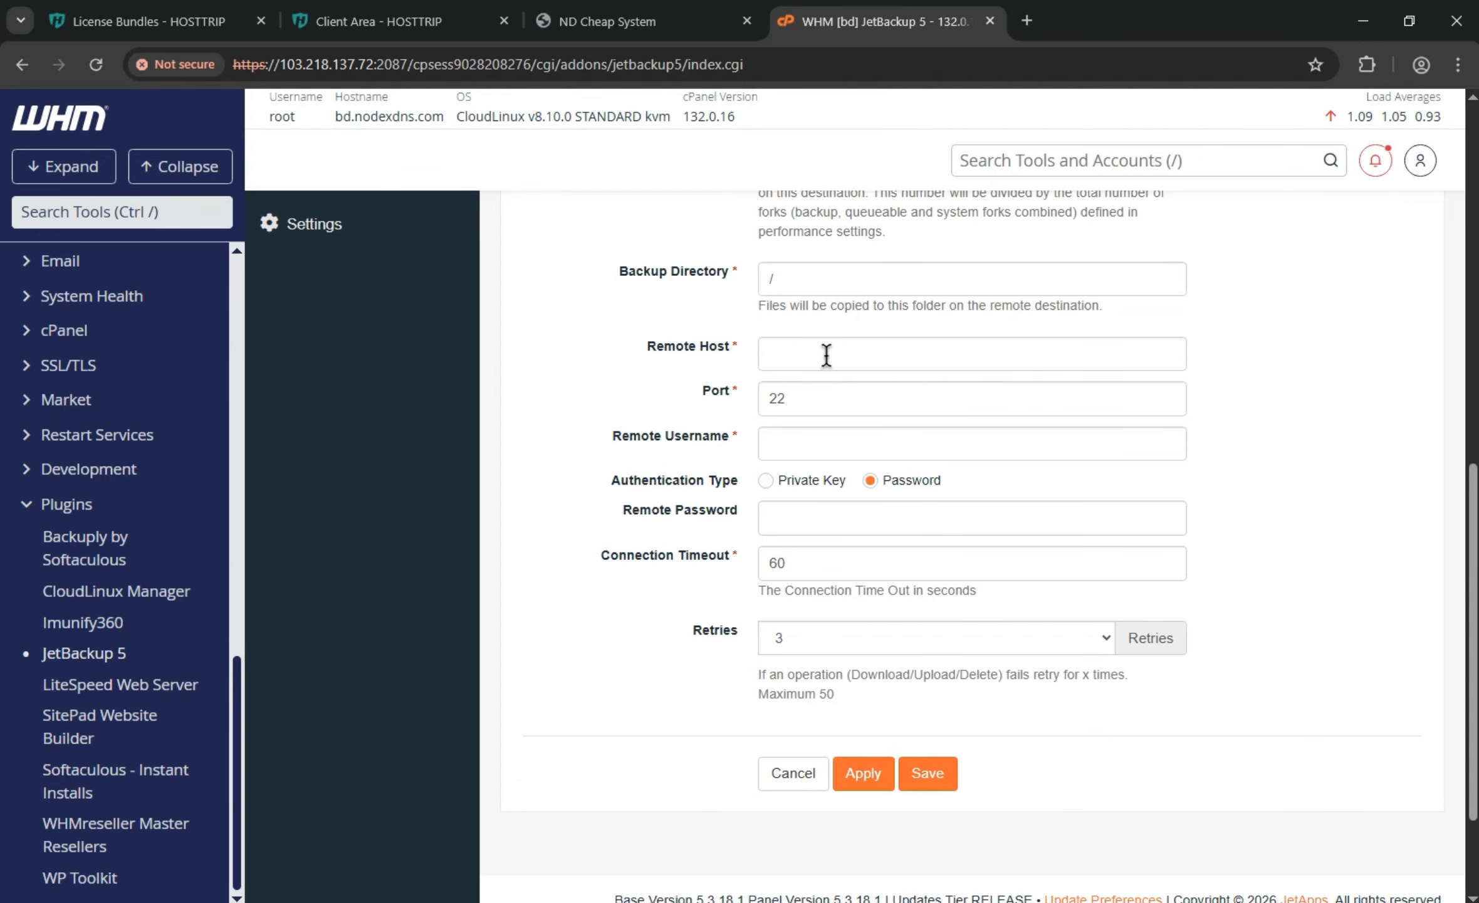
click(100, 9)
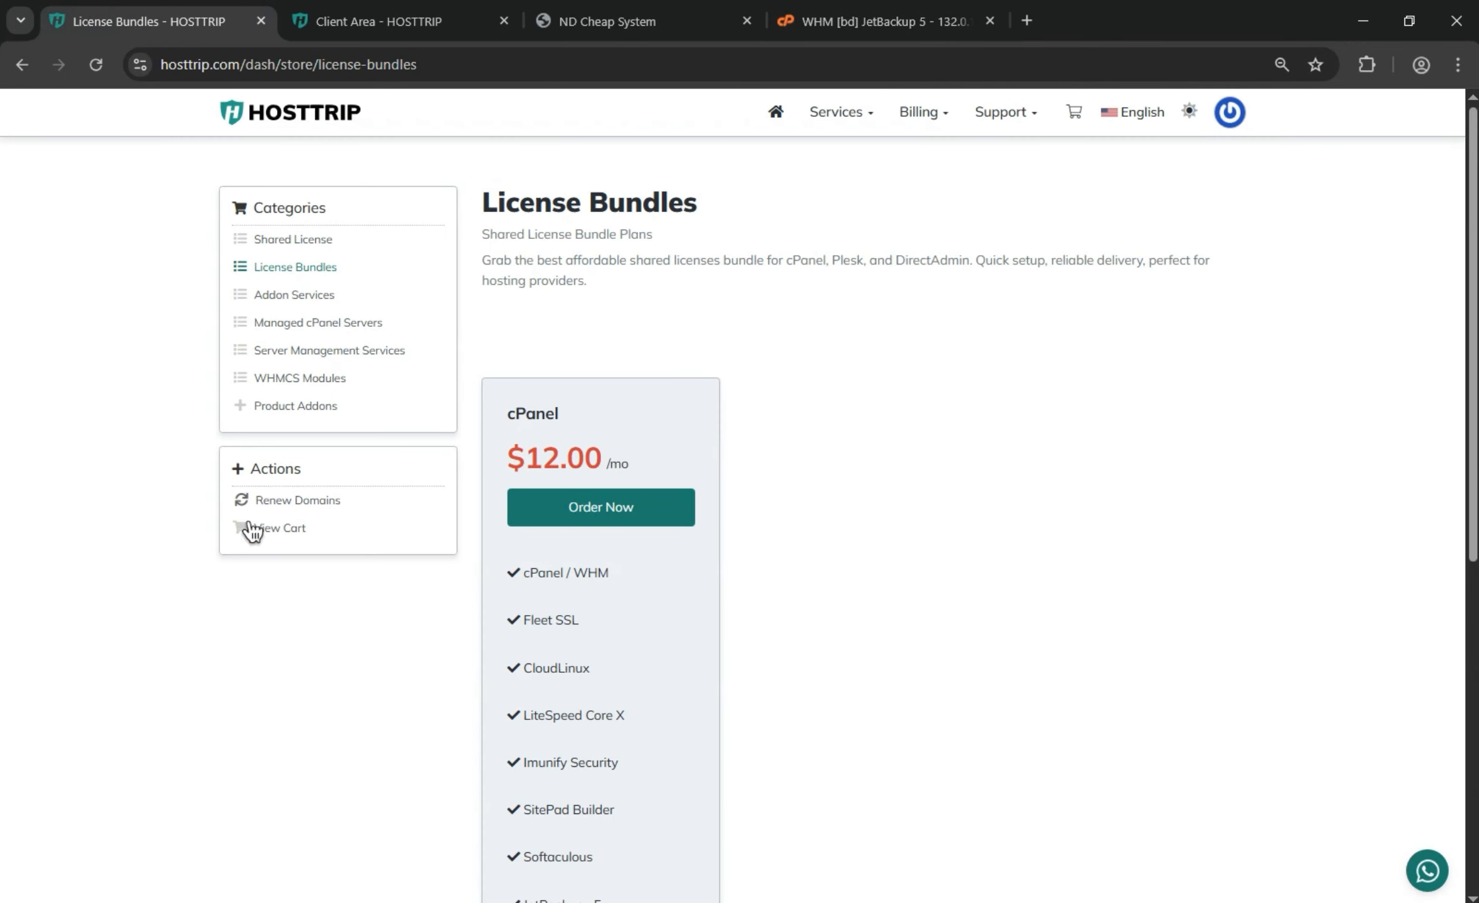
click(813, 6)
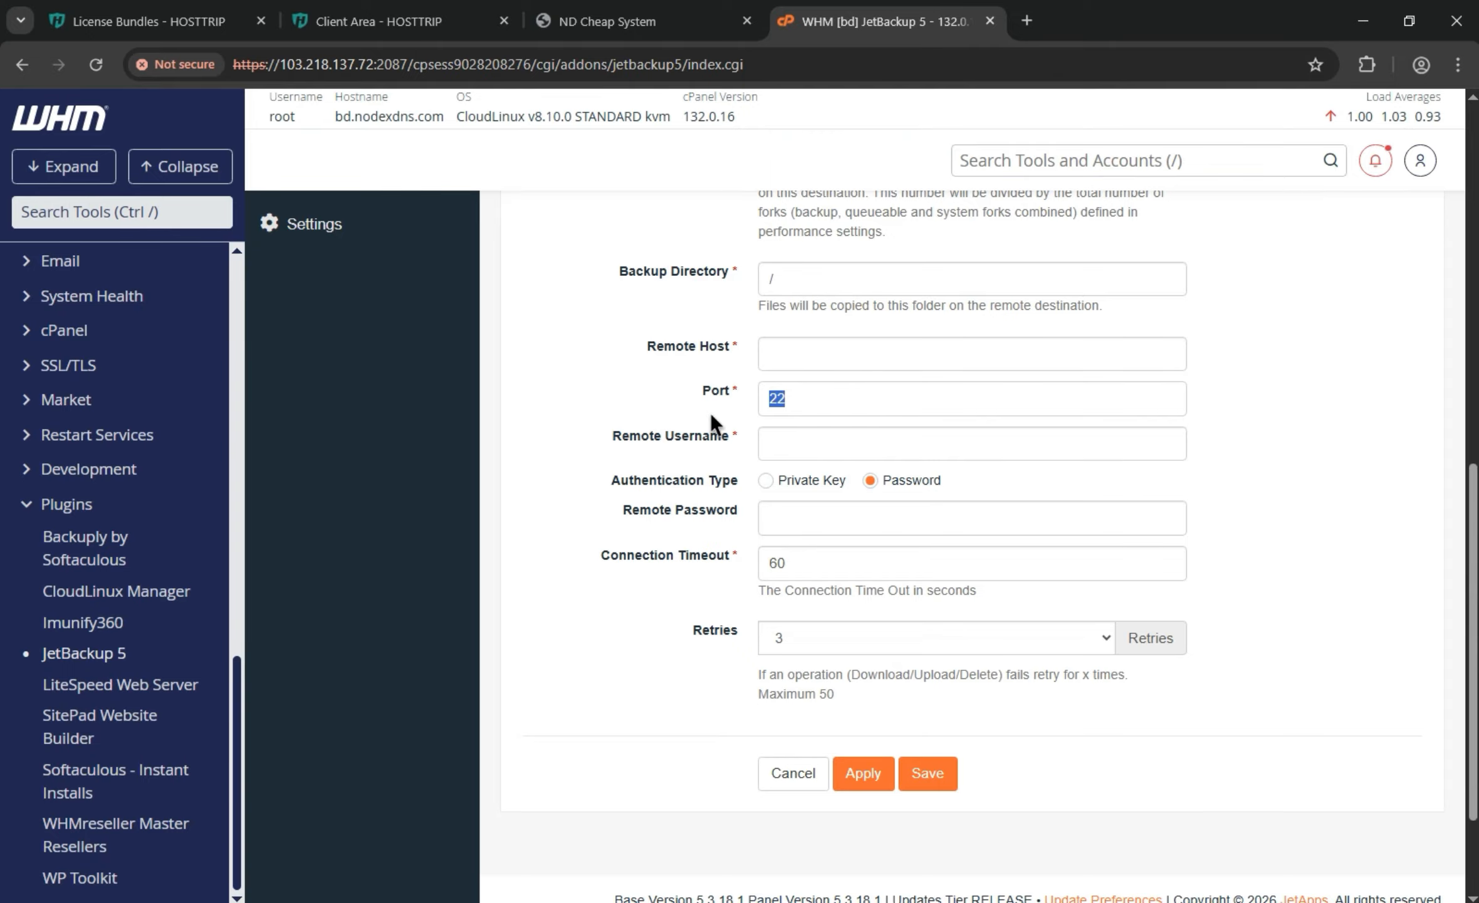
- Examine the Remote Username, Remote Password, Connection Timeout and Retries fields and review the whole destination form
triple_click(633, 432)
click(790, 444)
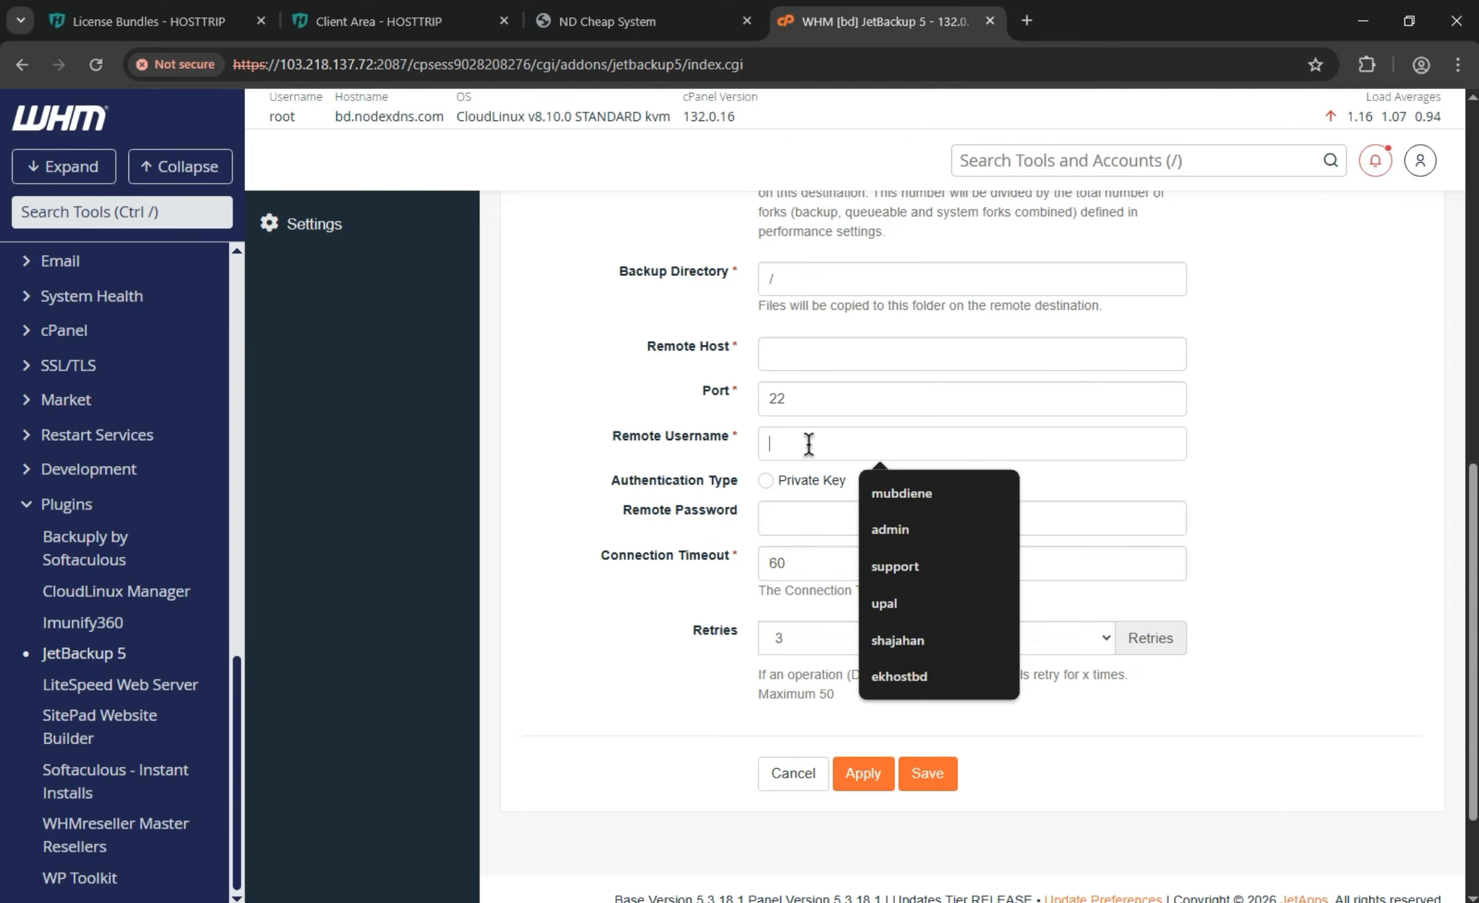
click(630, 554)
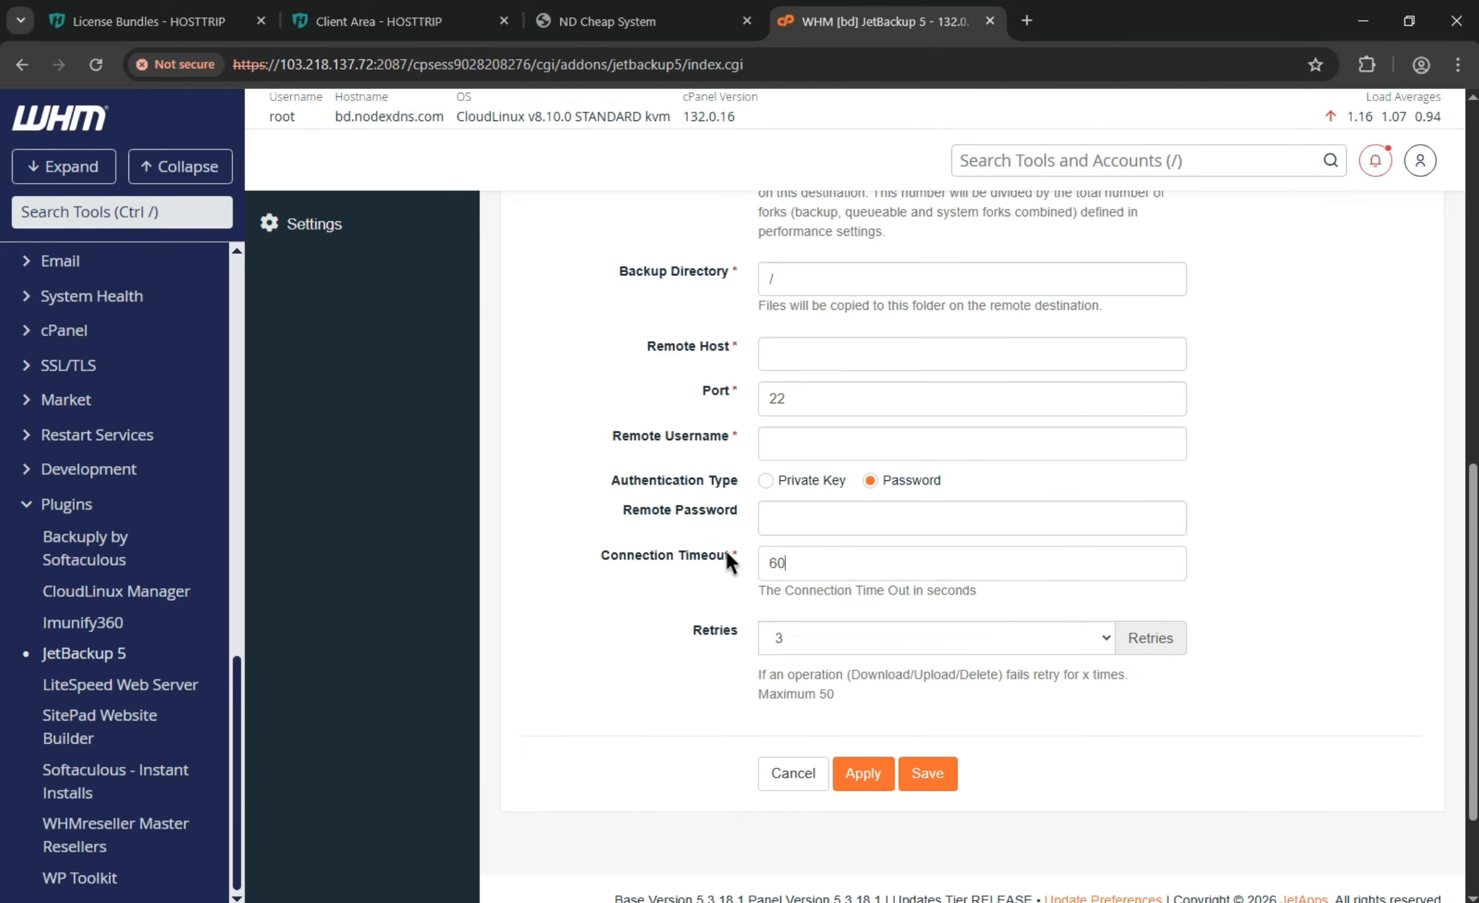
click(791, 519)
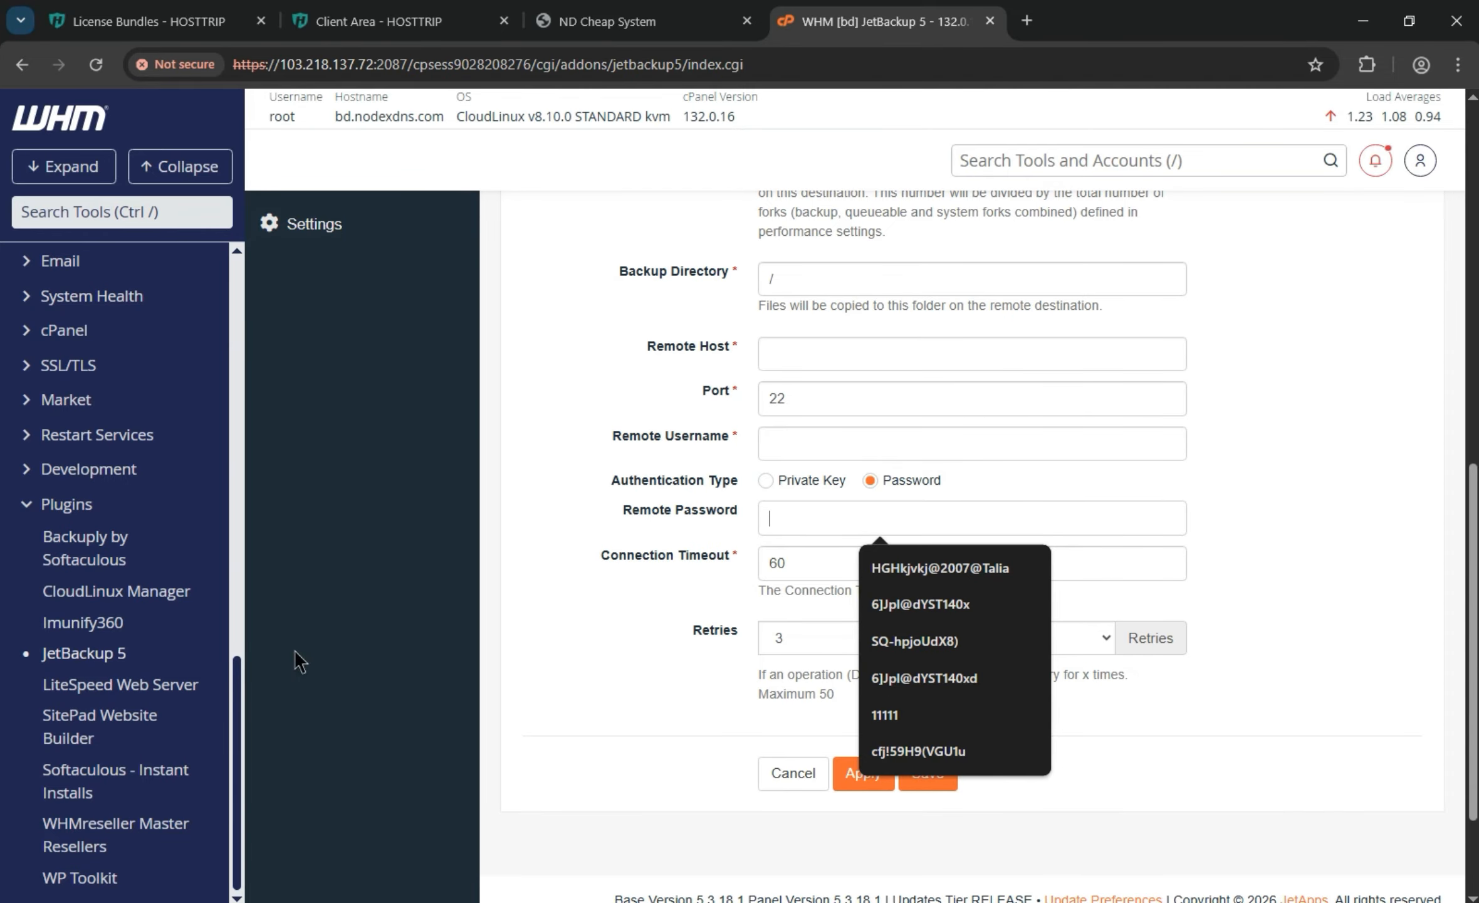
click(566, 823)
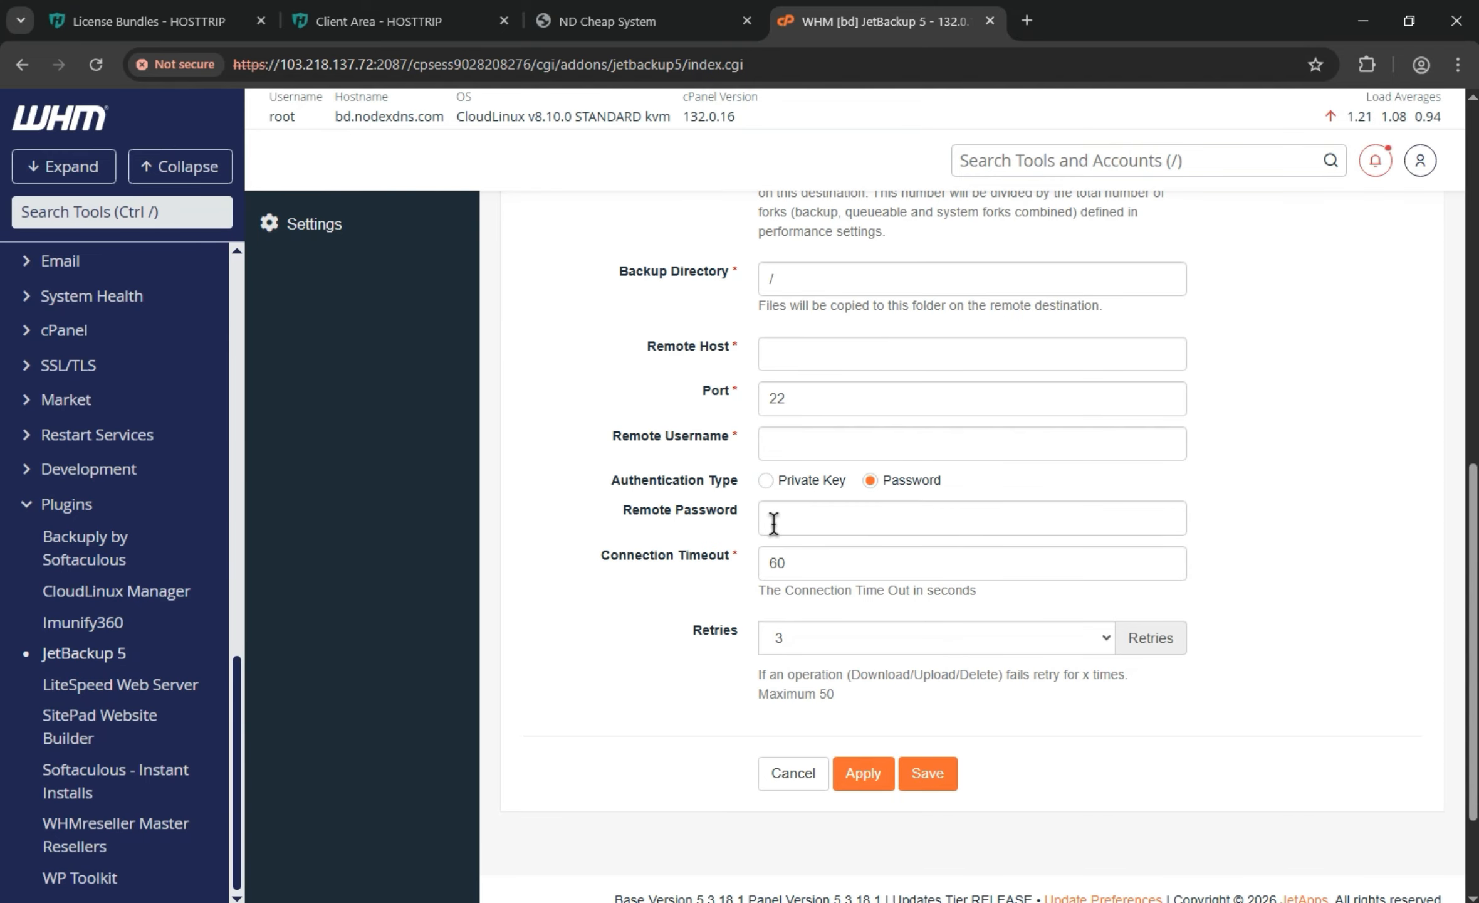
click(816, 559)
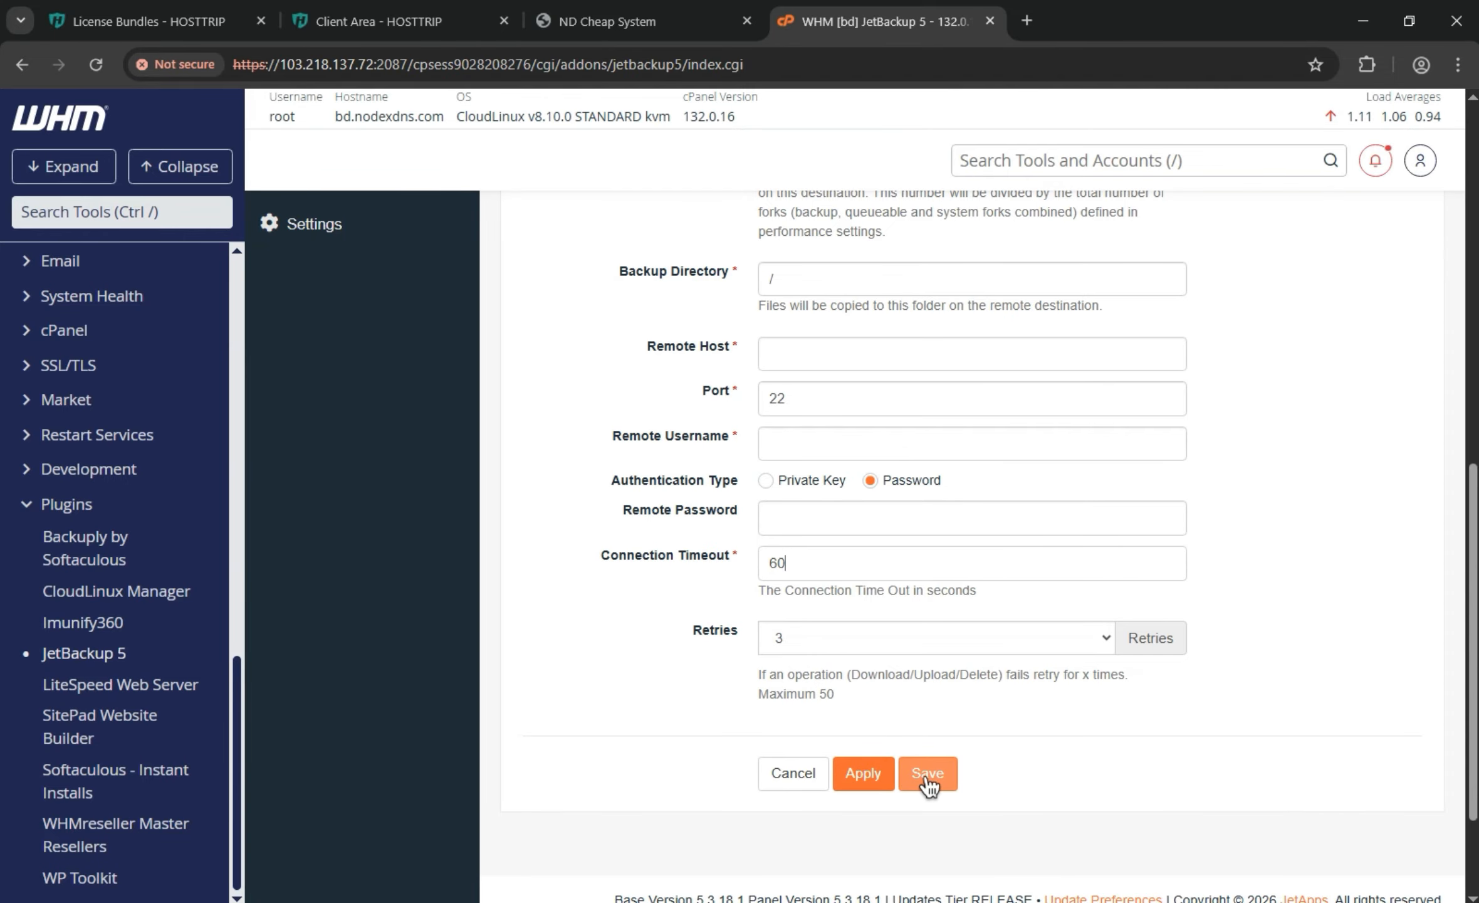
scroll(890, 796, up, 4)
scroll(890, 771, up, 9)
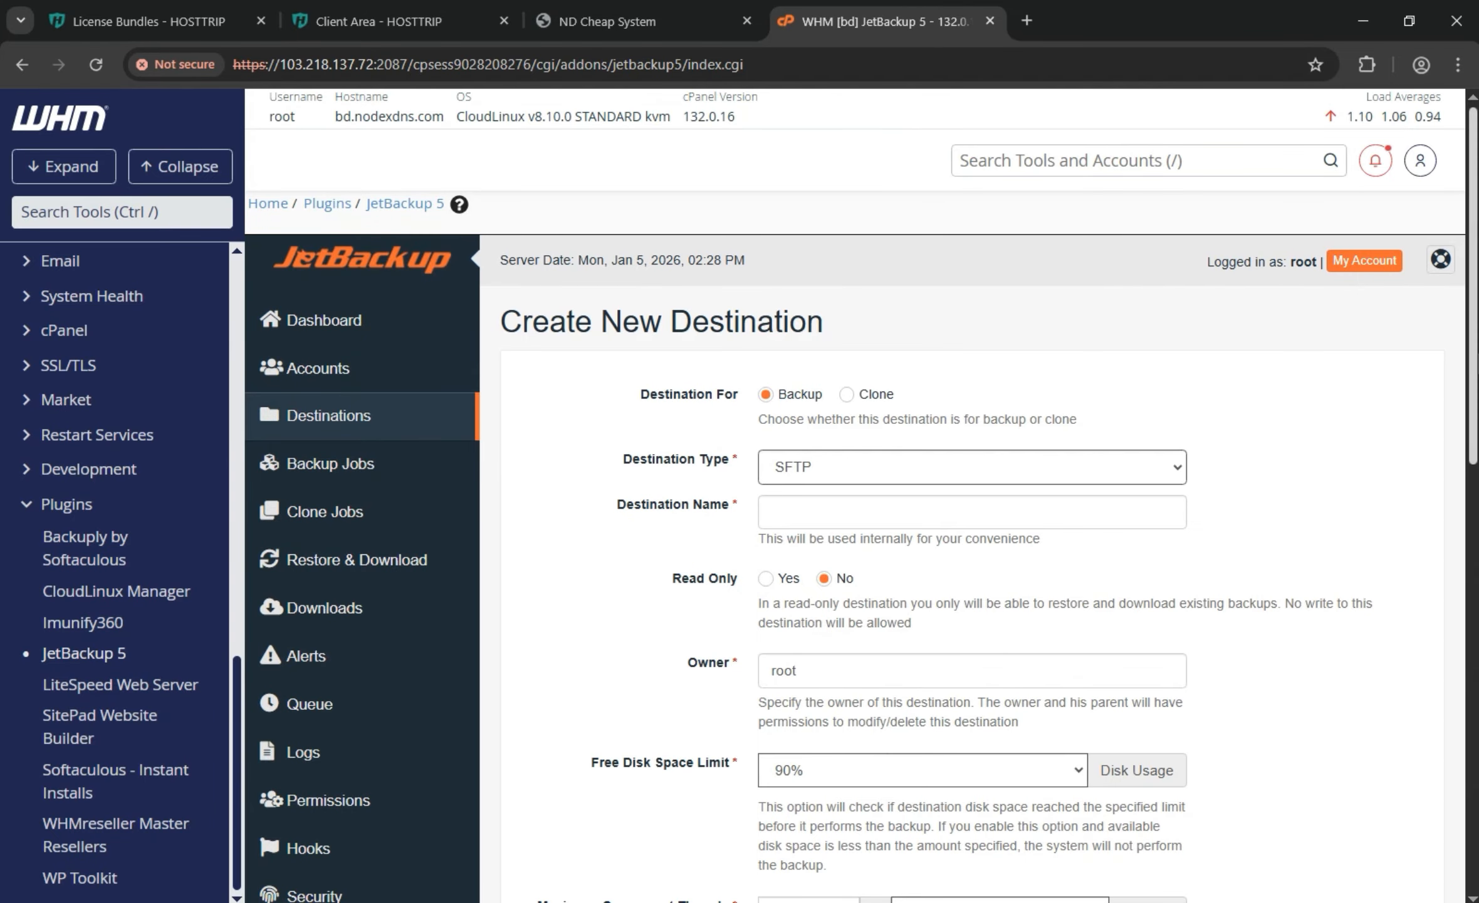
scroll(878, 564, down, 9)
scroll(706, 683, down, 6)
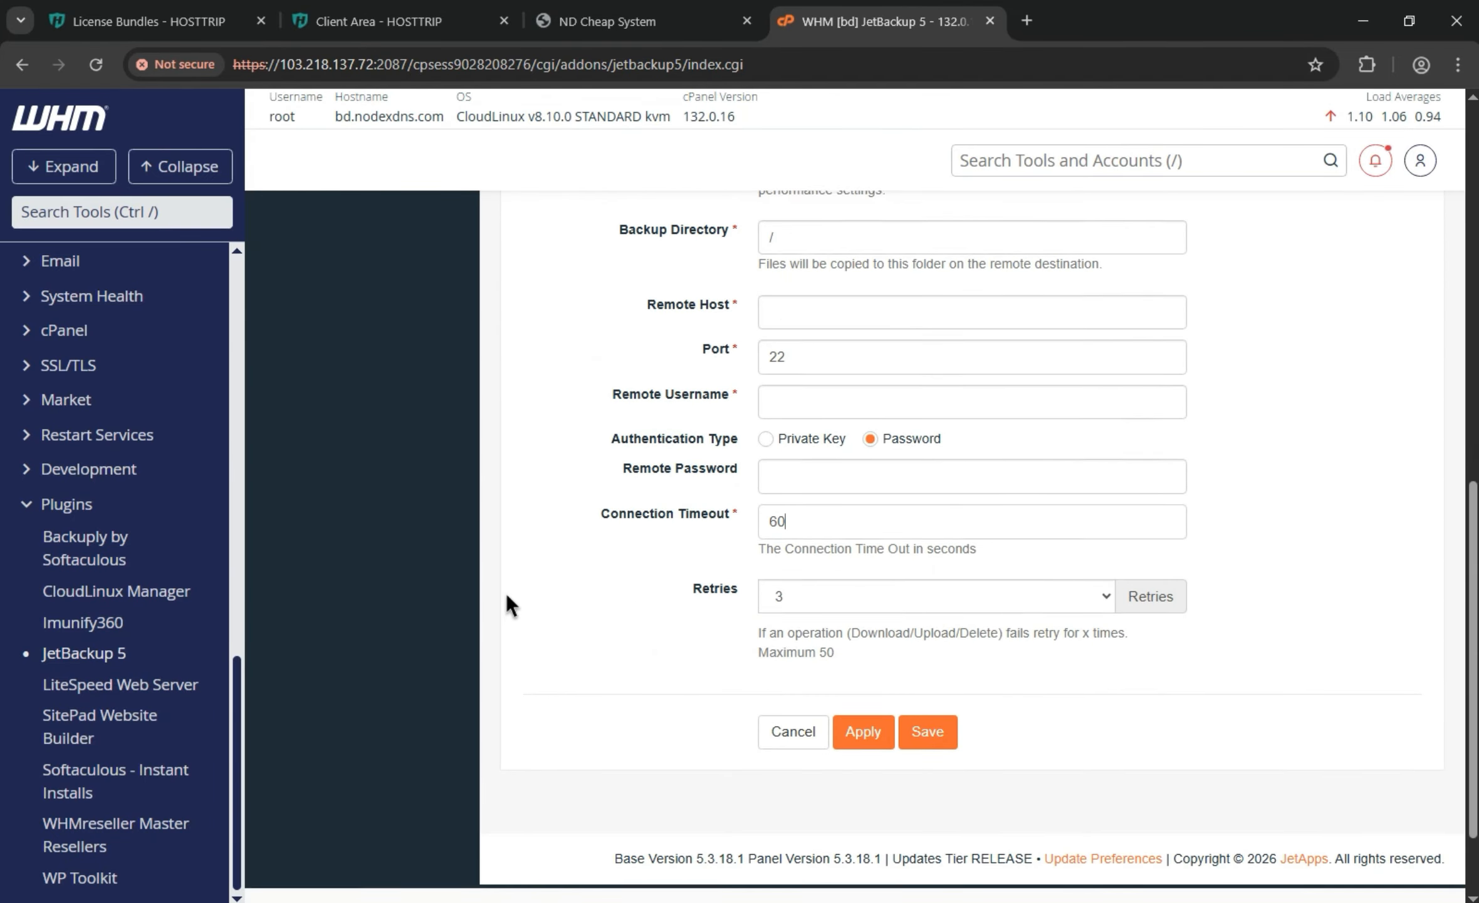
scroll(520, 621, up, 15)
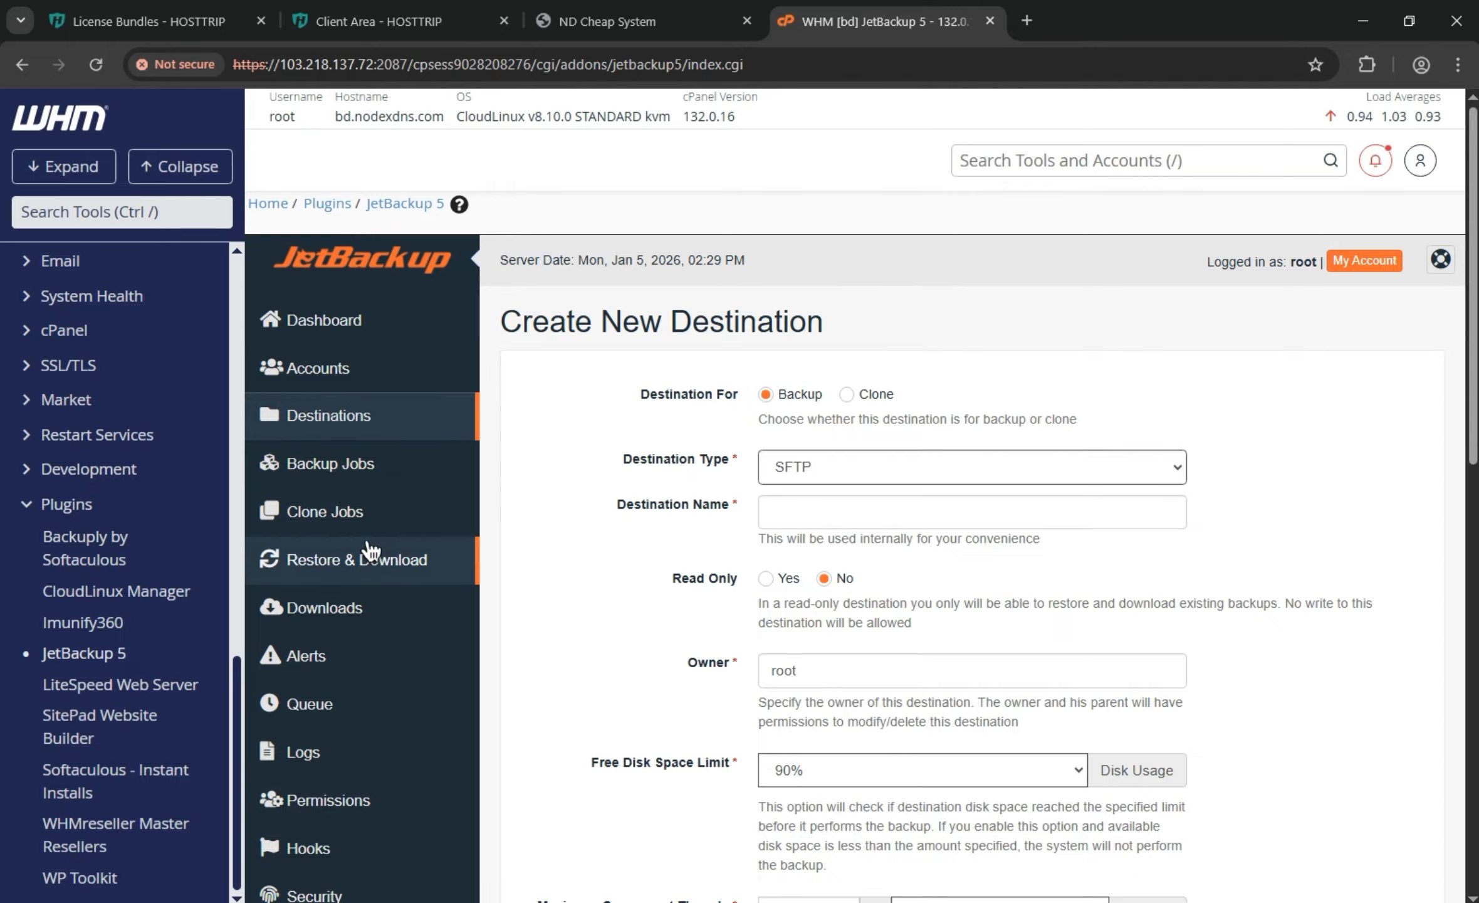
- Leave the destination form unsaved for Backup Jobs and try to create a new backup job
click(375, 464)
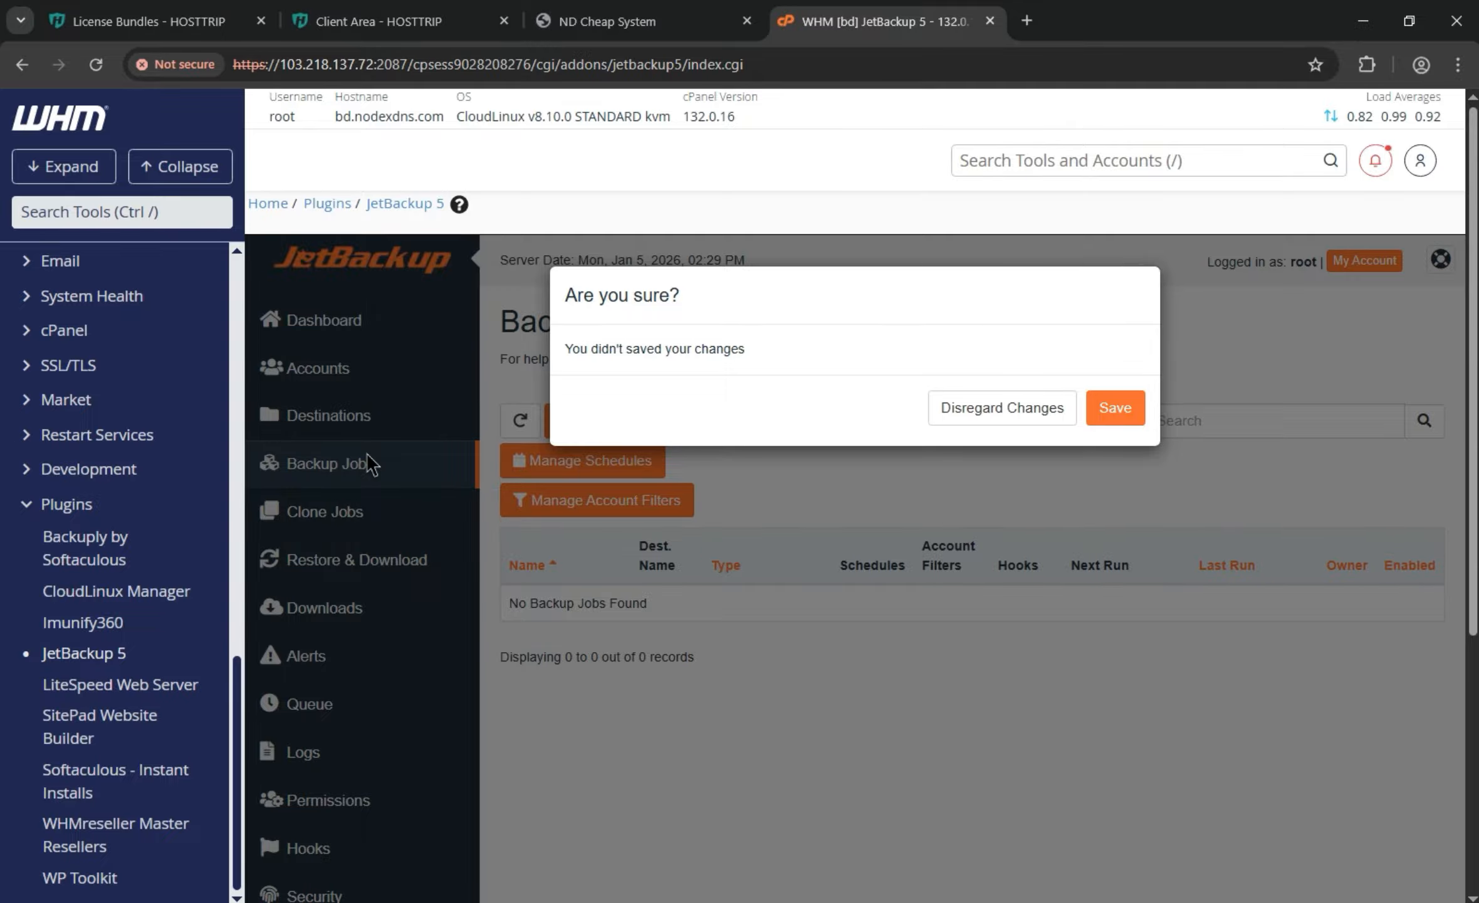
click(927, 566)
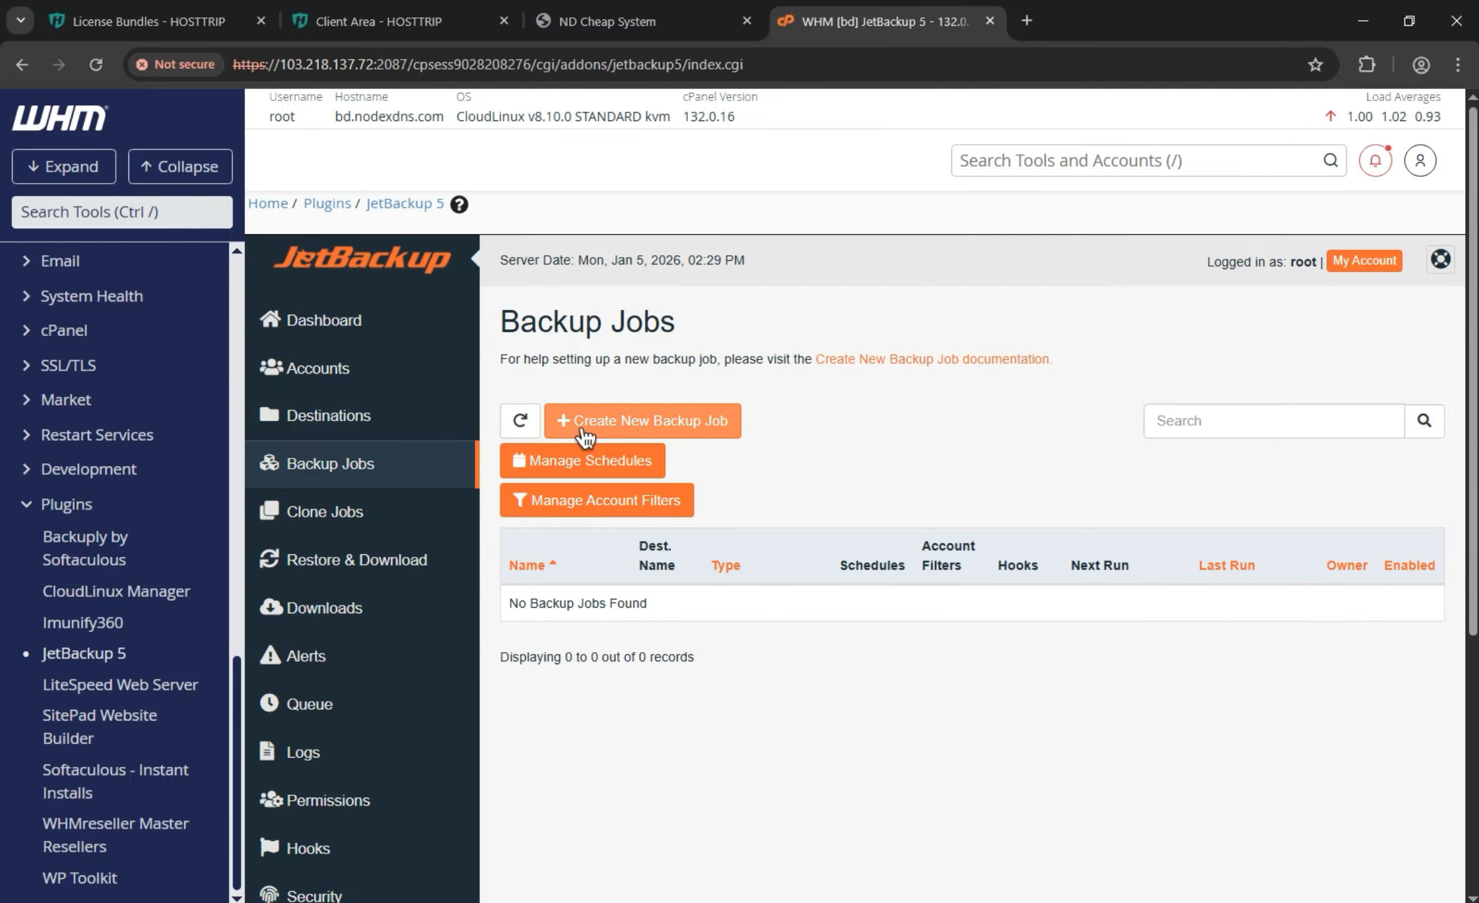
click(730, 421)
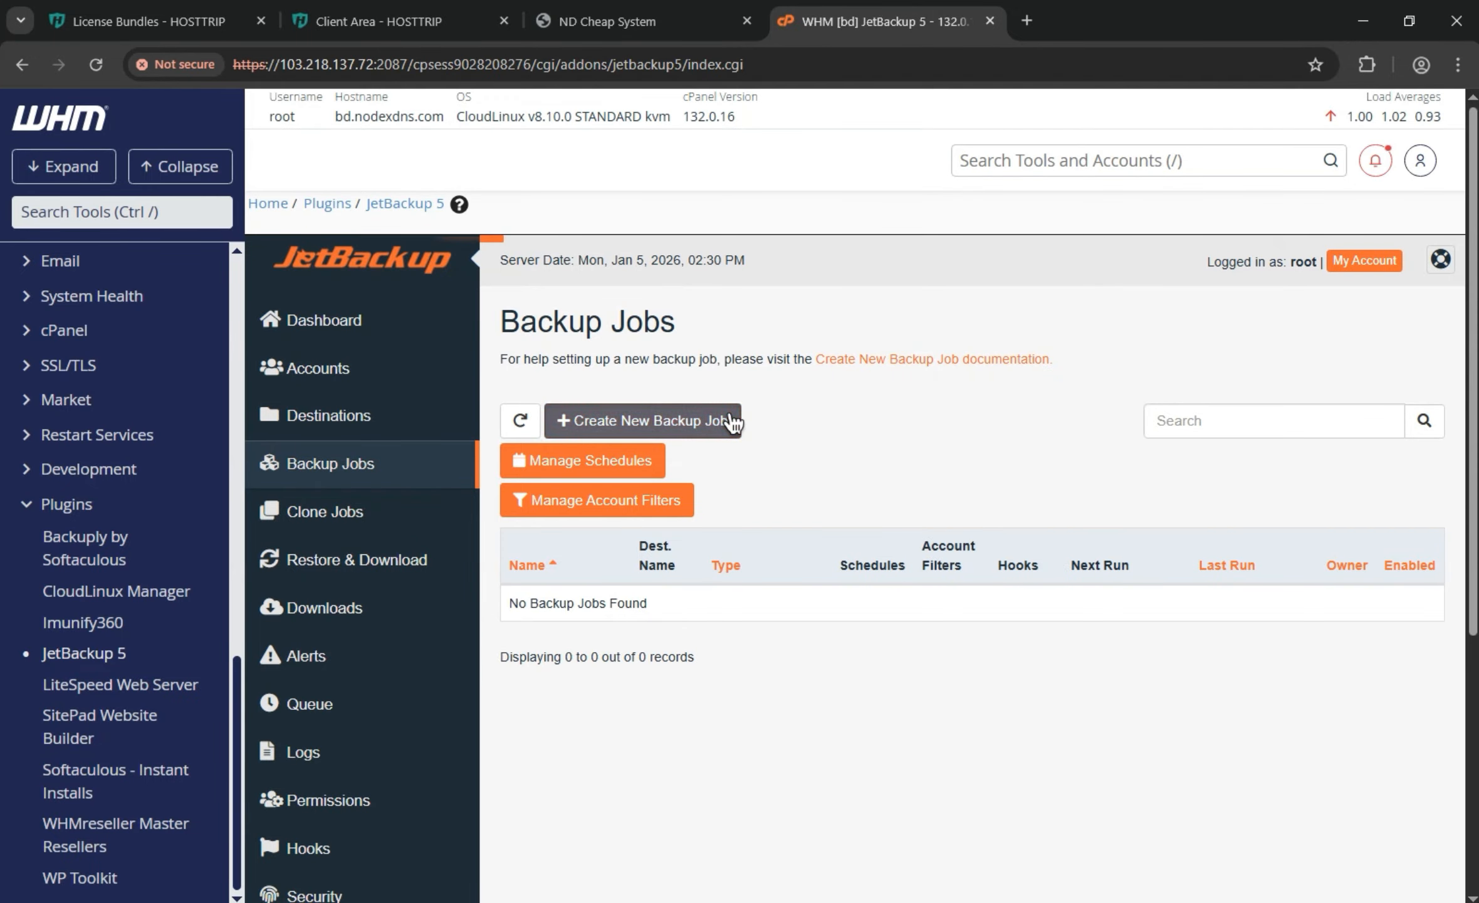
triple_click(1030, 271)
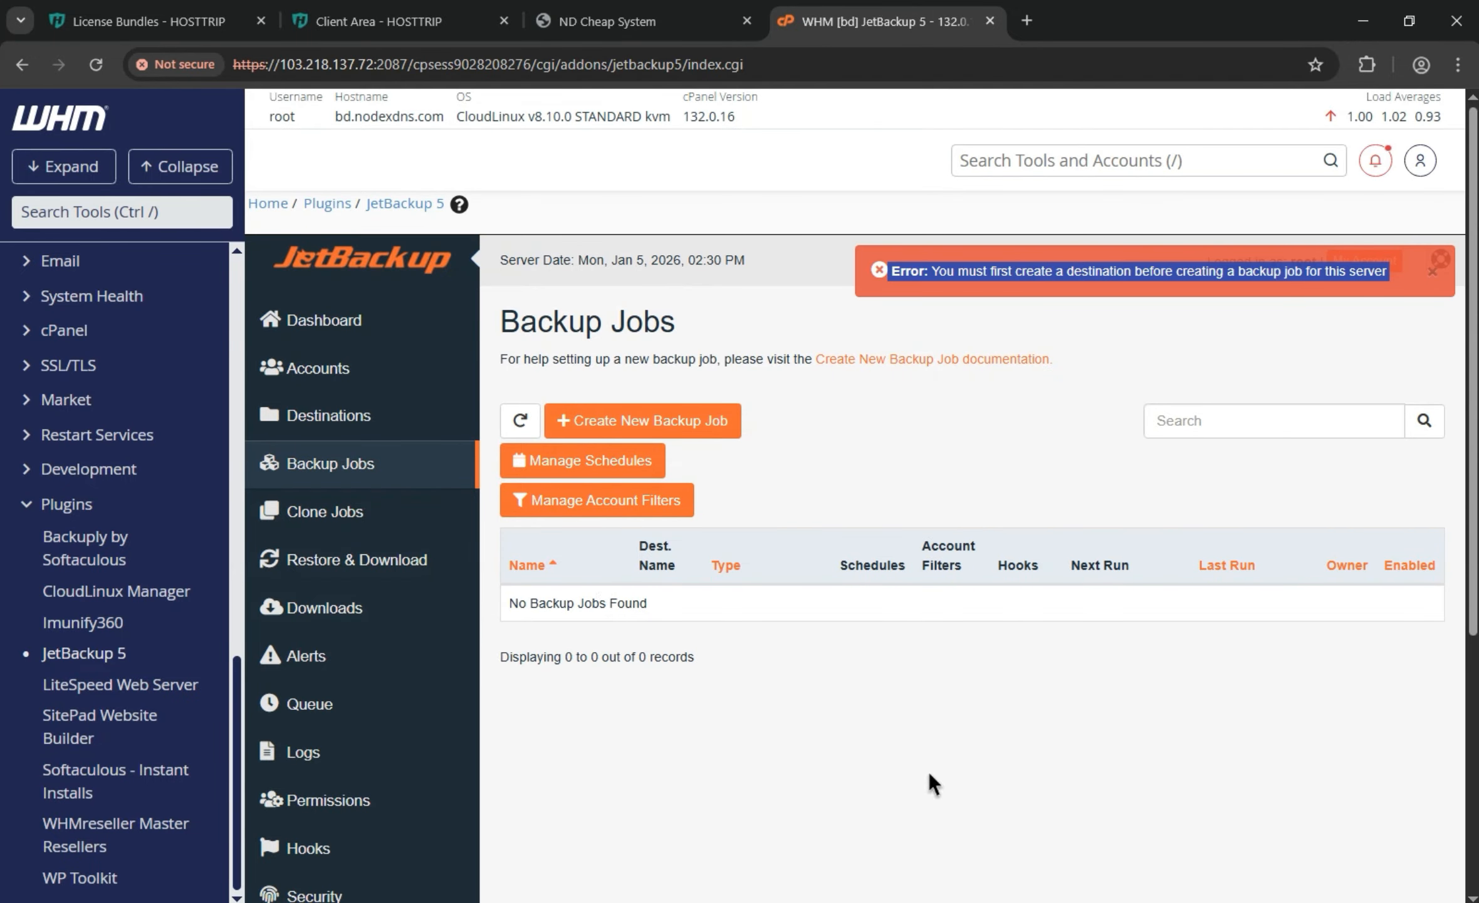
scroll(699, 542, down, 1)
scroll(699, 542, down, 4)
scroll(703, 518, up, 5)
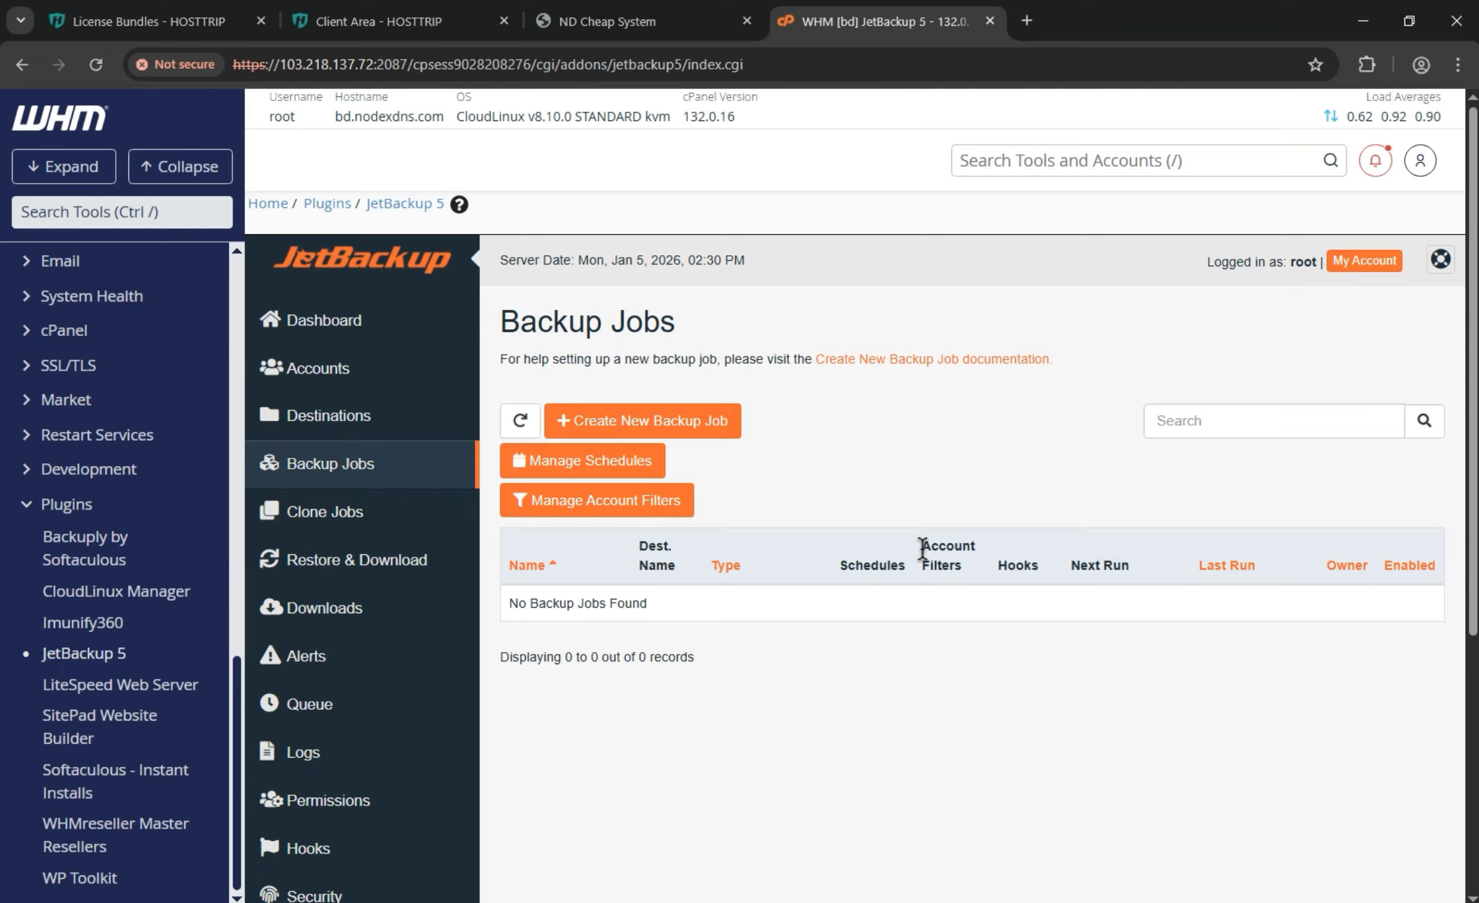
scroll(113, 784, up, 2)
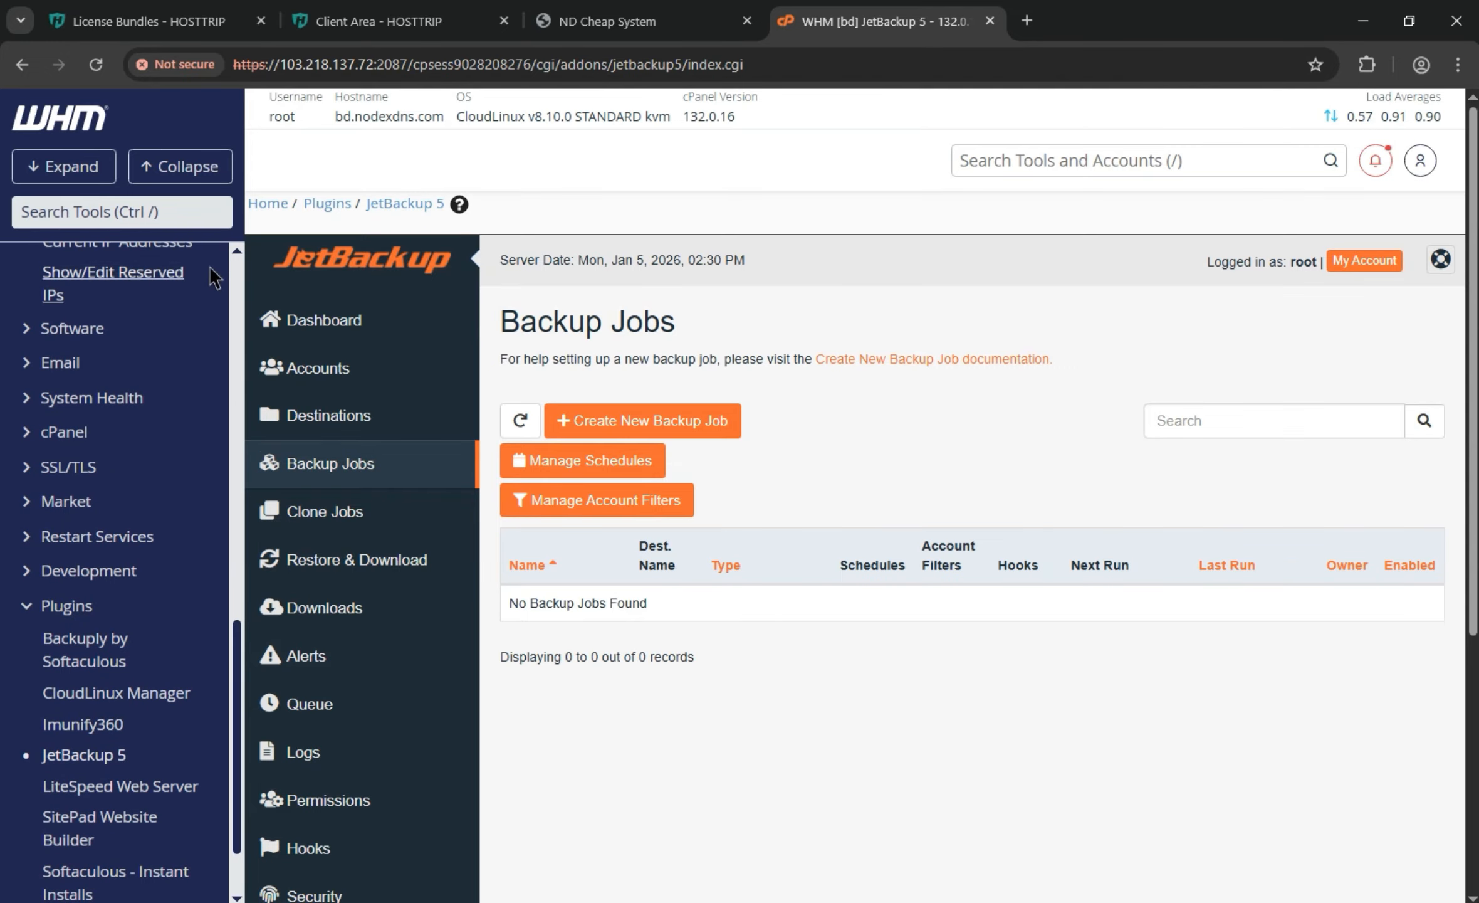
click(85, 434)
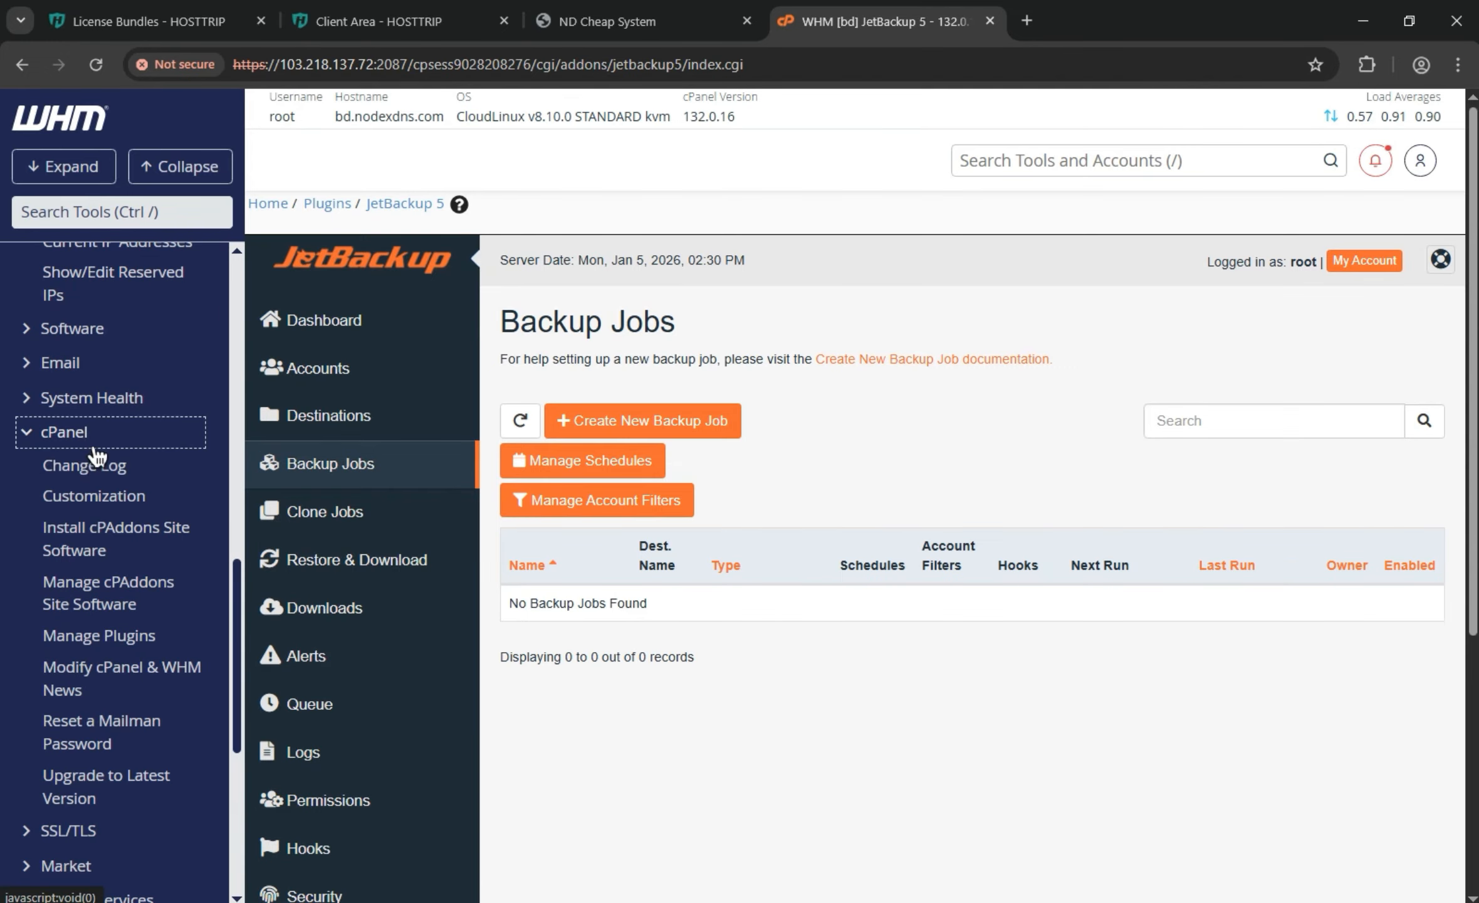
click(94, 447)
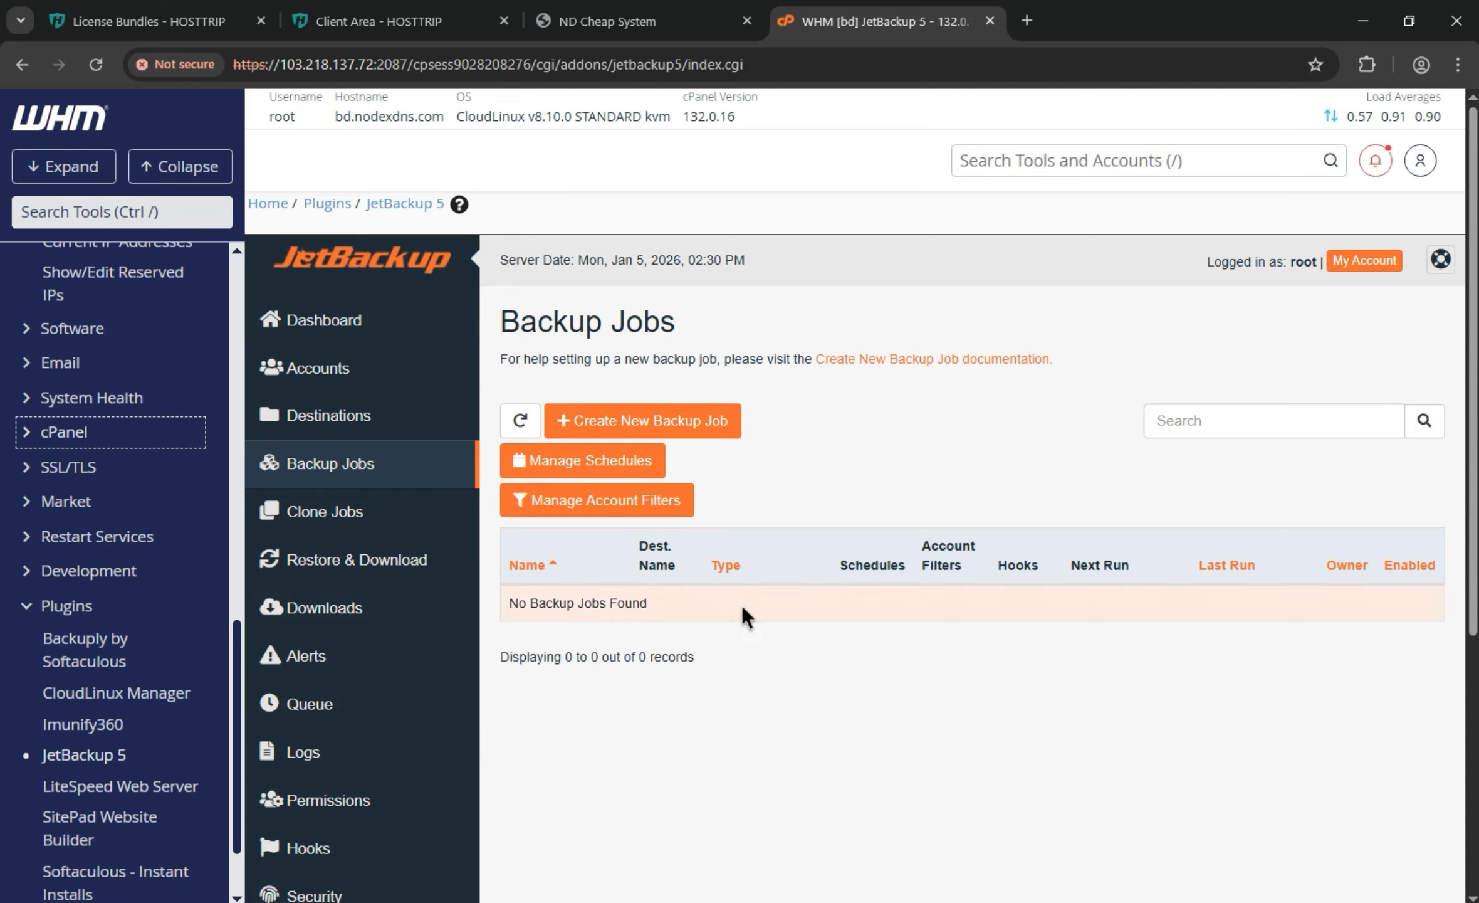
click(151, 433)
scroll(92, 707, up, 10)
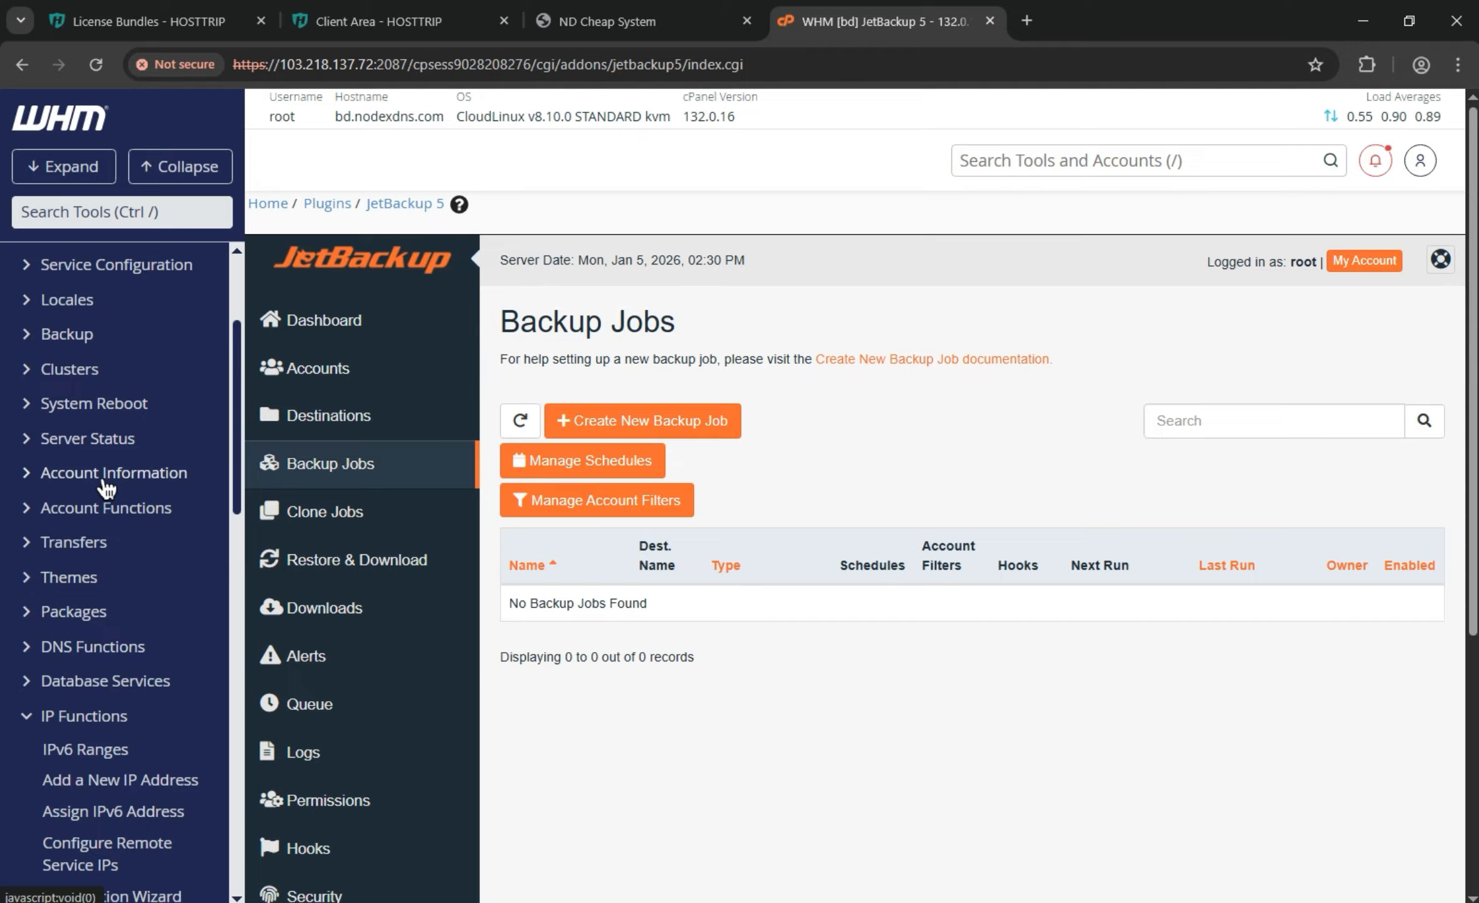
click(49, 522)
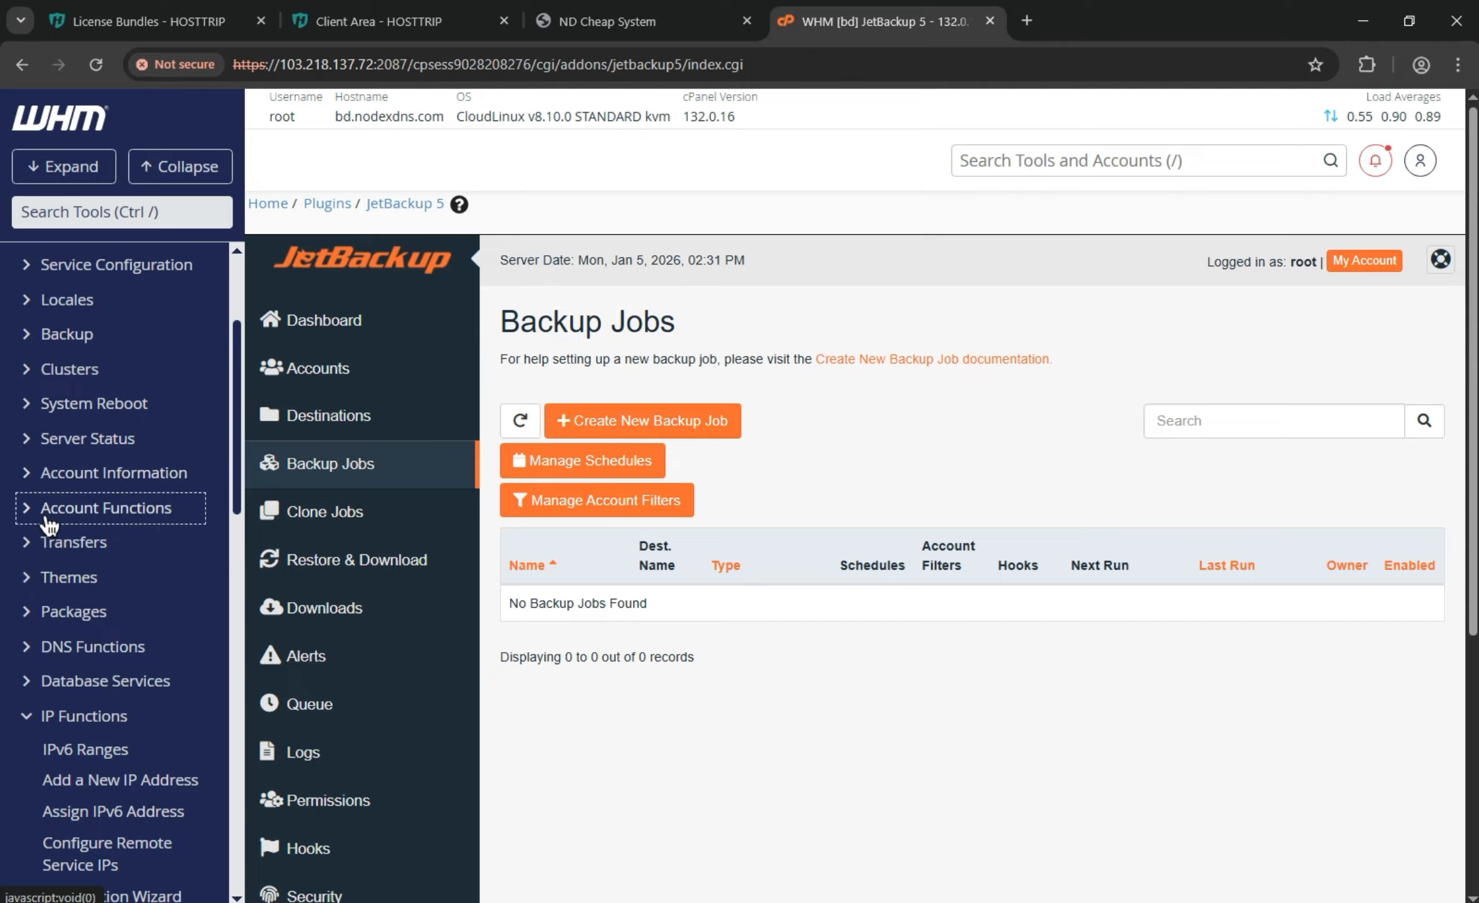
right_click(45, 520)
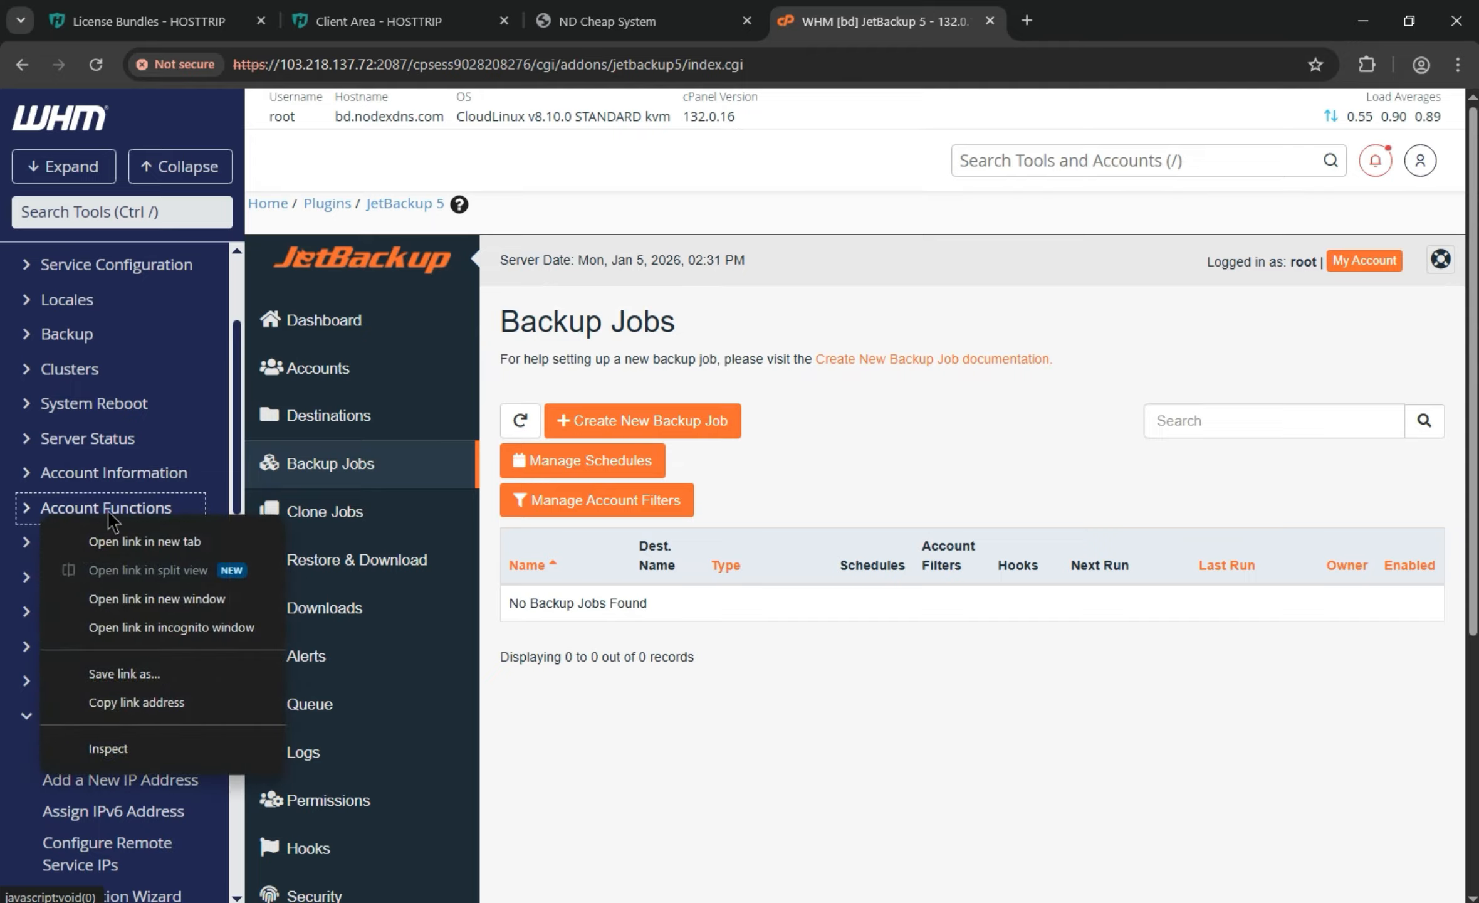
click(1039, 734)
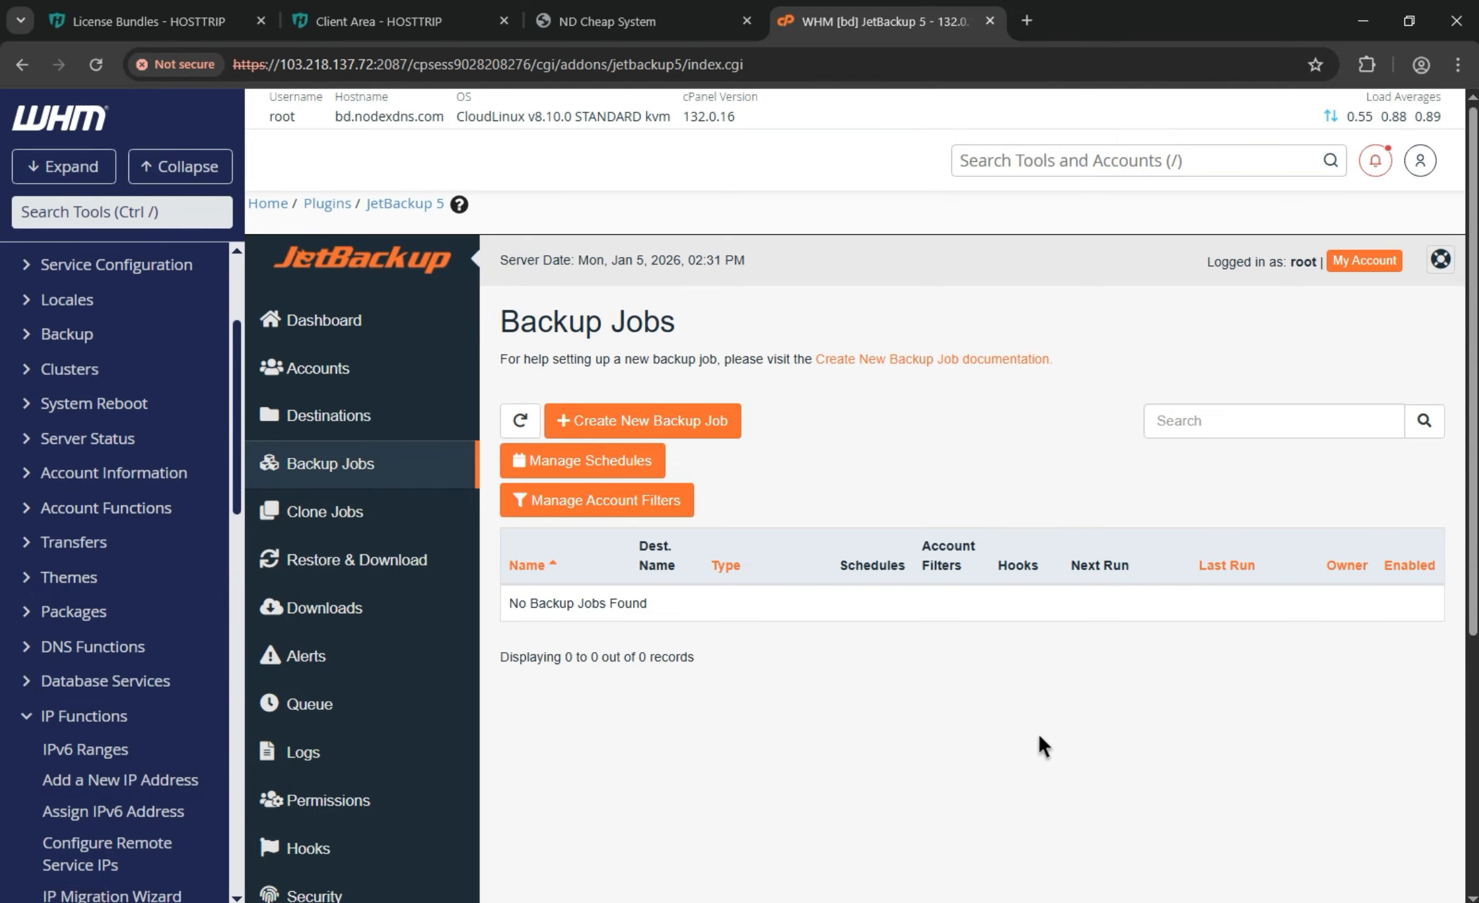